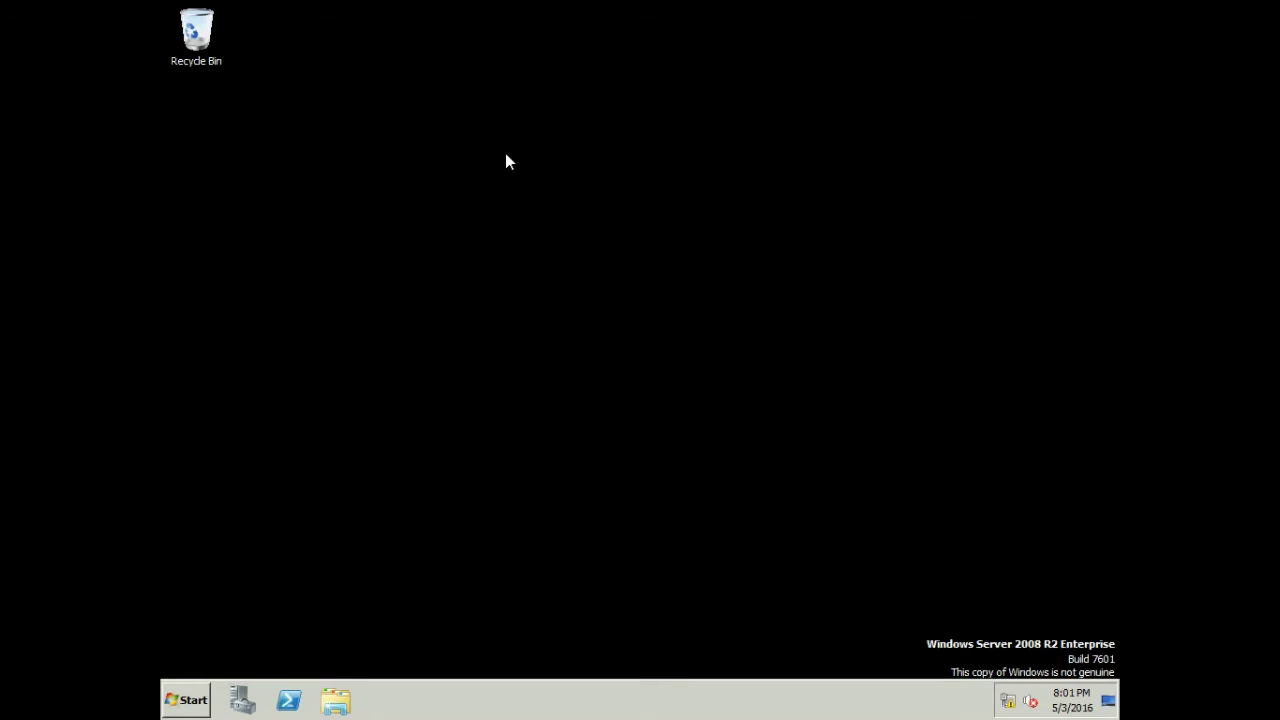
- Bring up the Run dialog with Win+R
key(super+r)
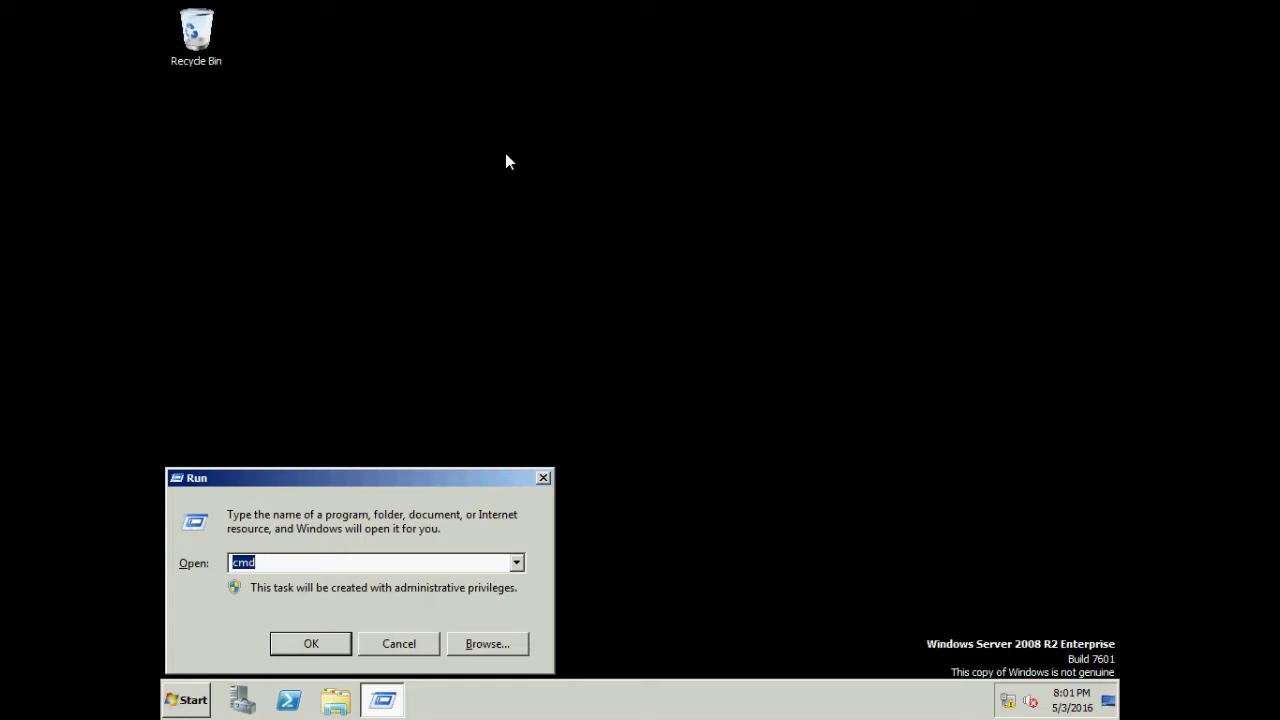
- Enter regedit in the Run dialog's Open box
text(regedit)
- Launch Registry Editor and maximise its window
key(Return)
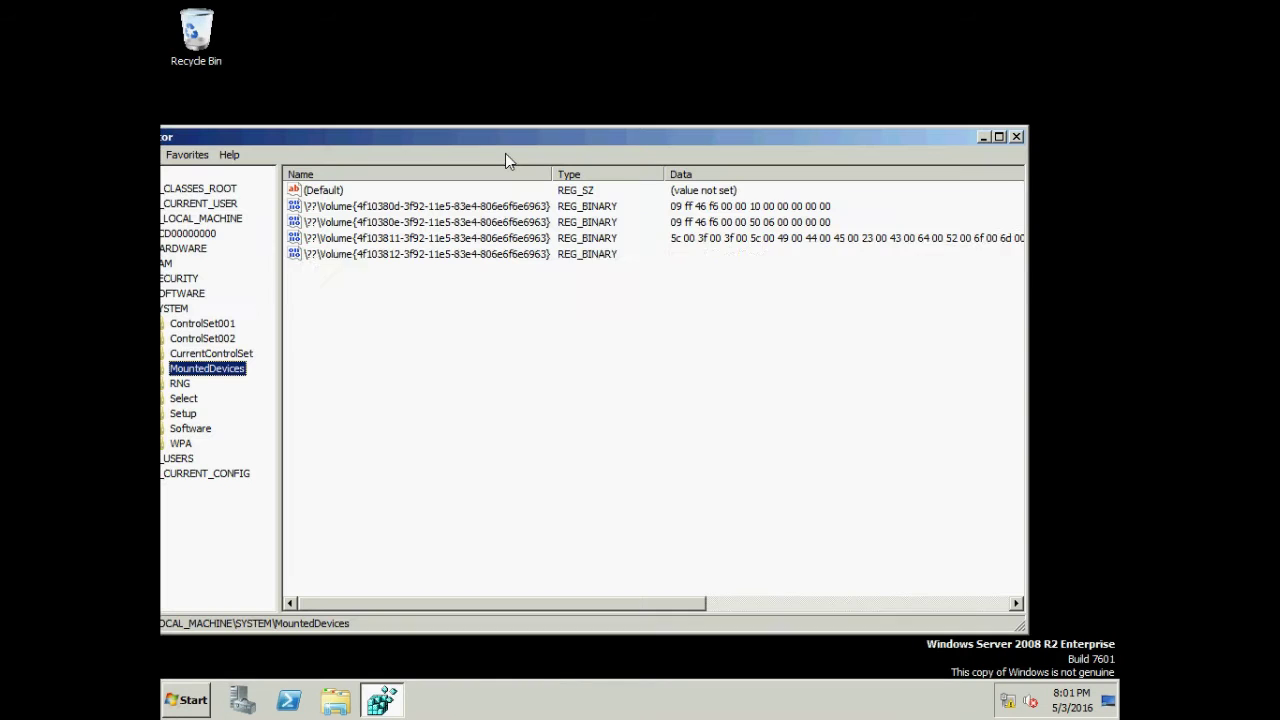
key(alt+space)
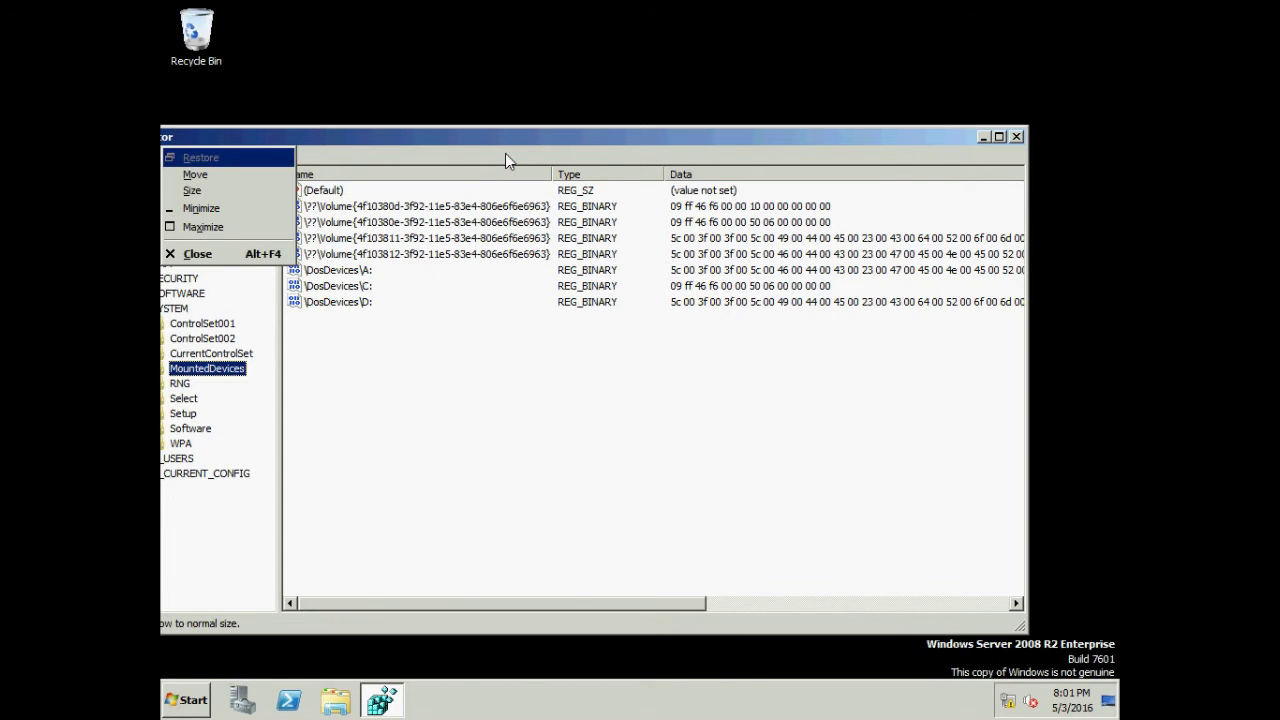
key(x)
key(Left)
key(Left)
key(Left)
key(Left)
- Navigate the tree from HKEY_LOCAL_MACHINE down to the SYSTEM key
key(Right)
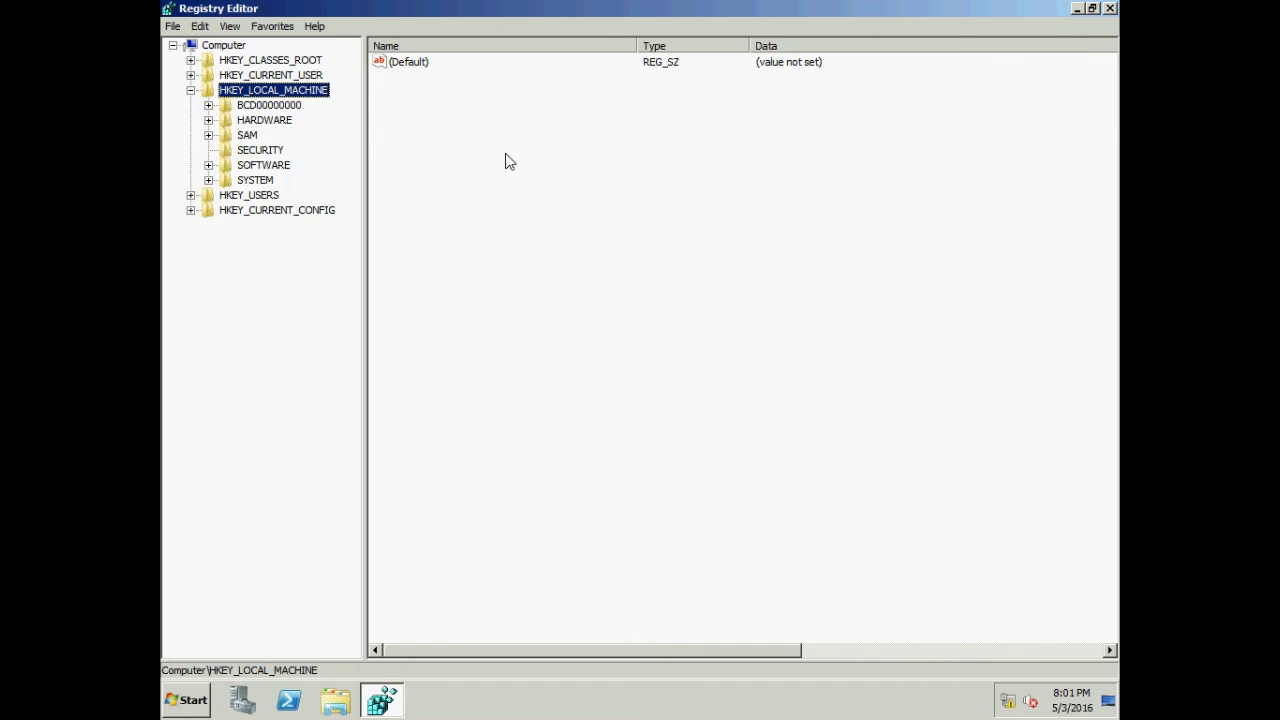
key(Right)
key(Down)
key(Down)
key(Down)
key(Down)
key(Down)
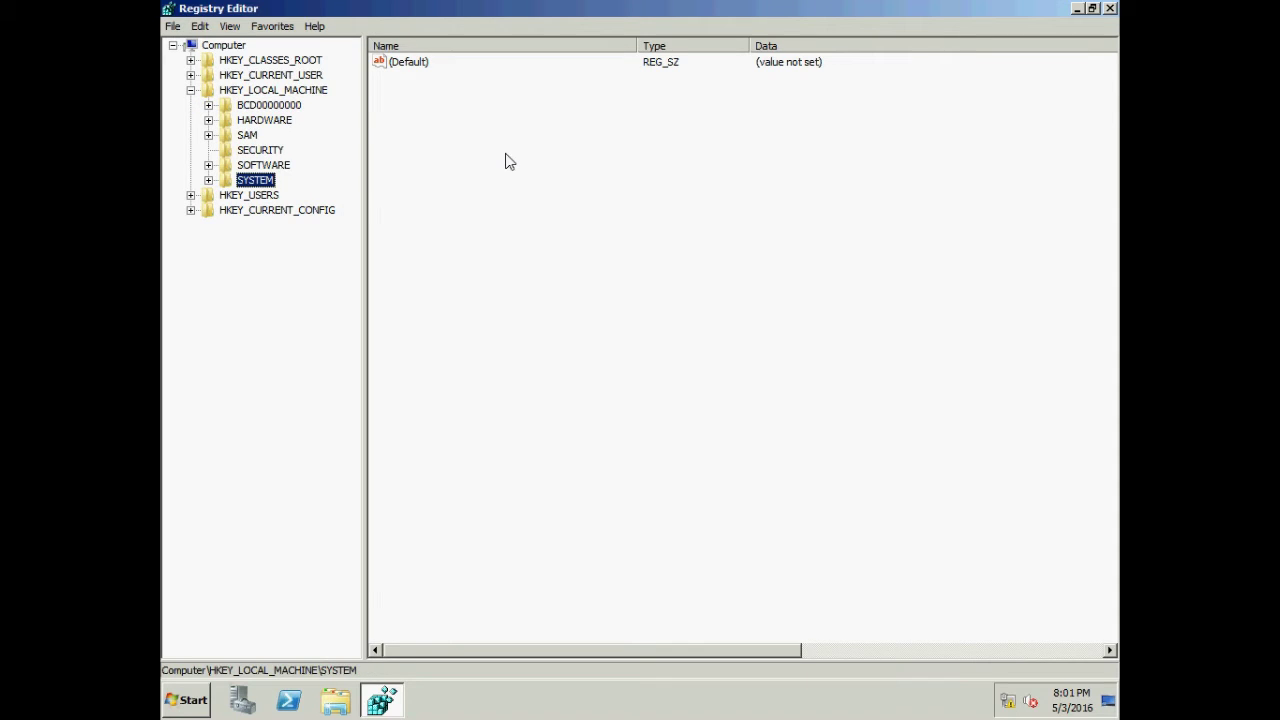
key(Right)
key(Right)
key(Down)
key(Down)
key(Down)
key(Down)
key(Down)
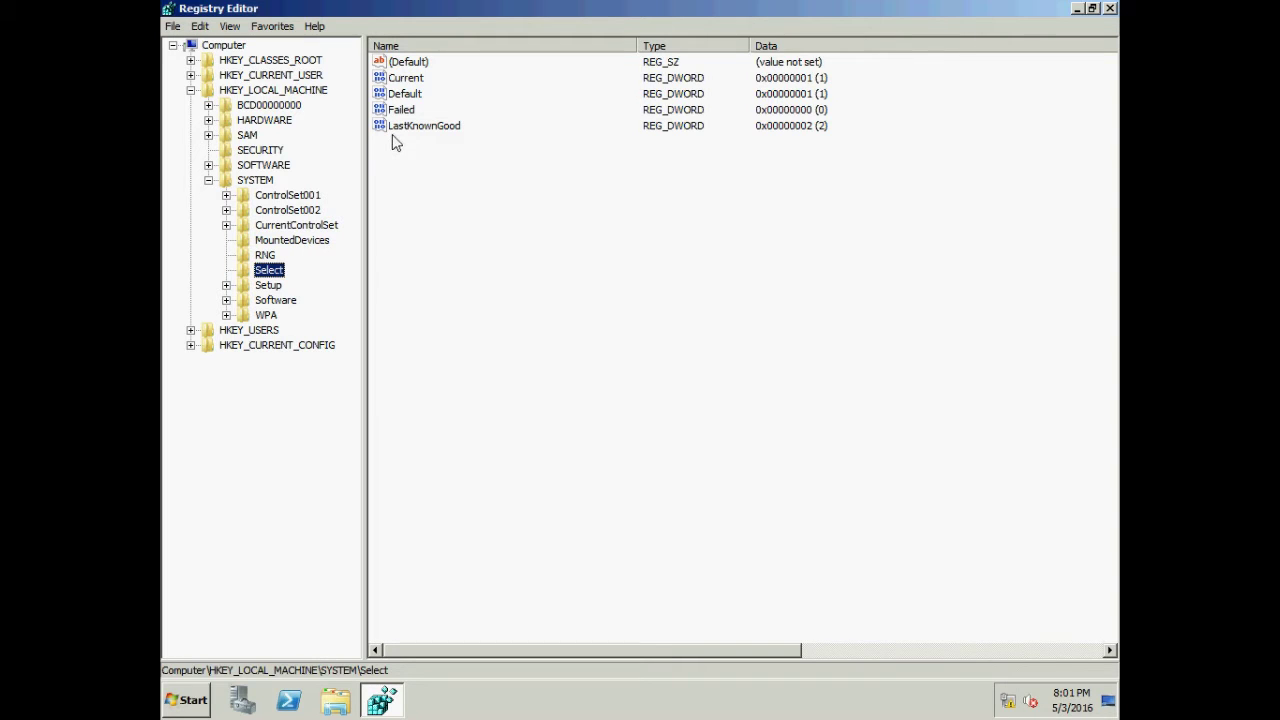
- Review Select's Current 1, Default 1, Failed 0, LastKnownGood 2, then view ControlSet001
click(410, 79)
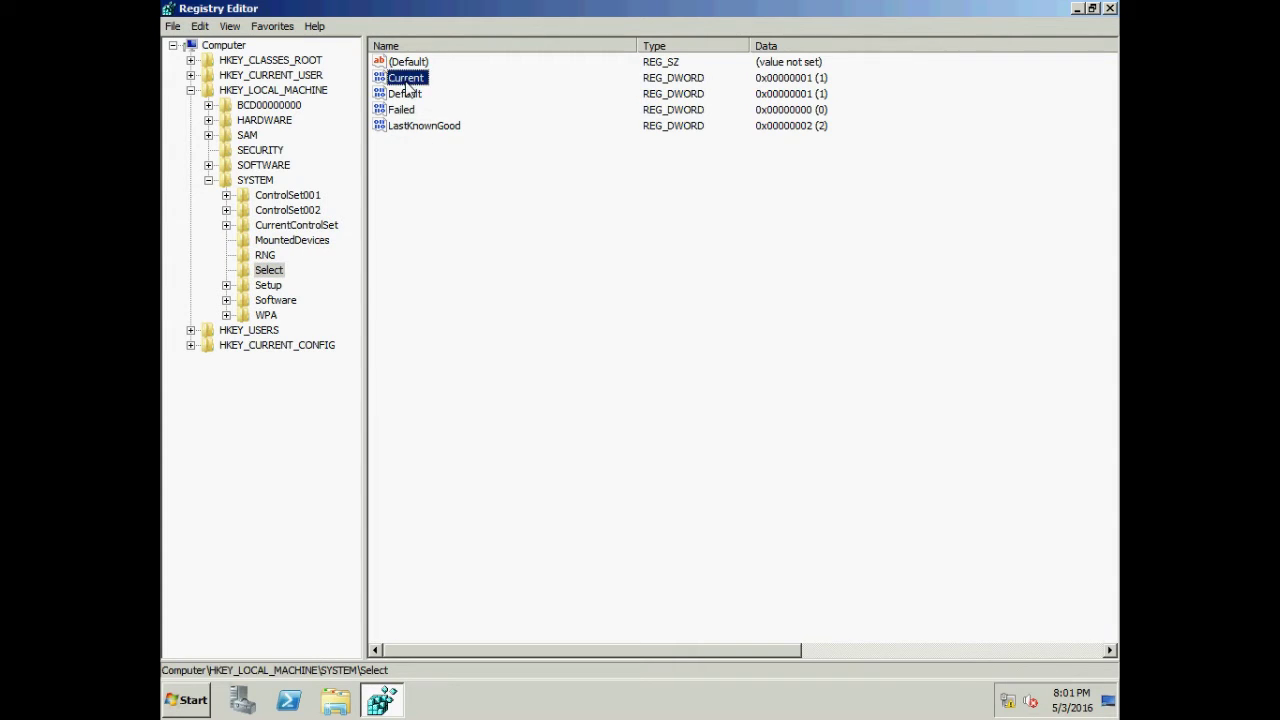
click(408, 95)
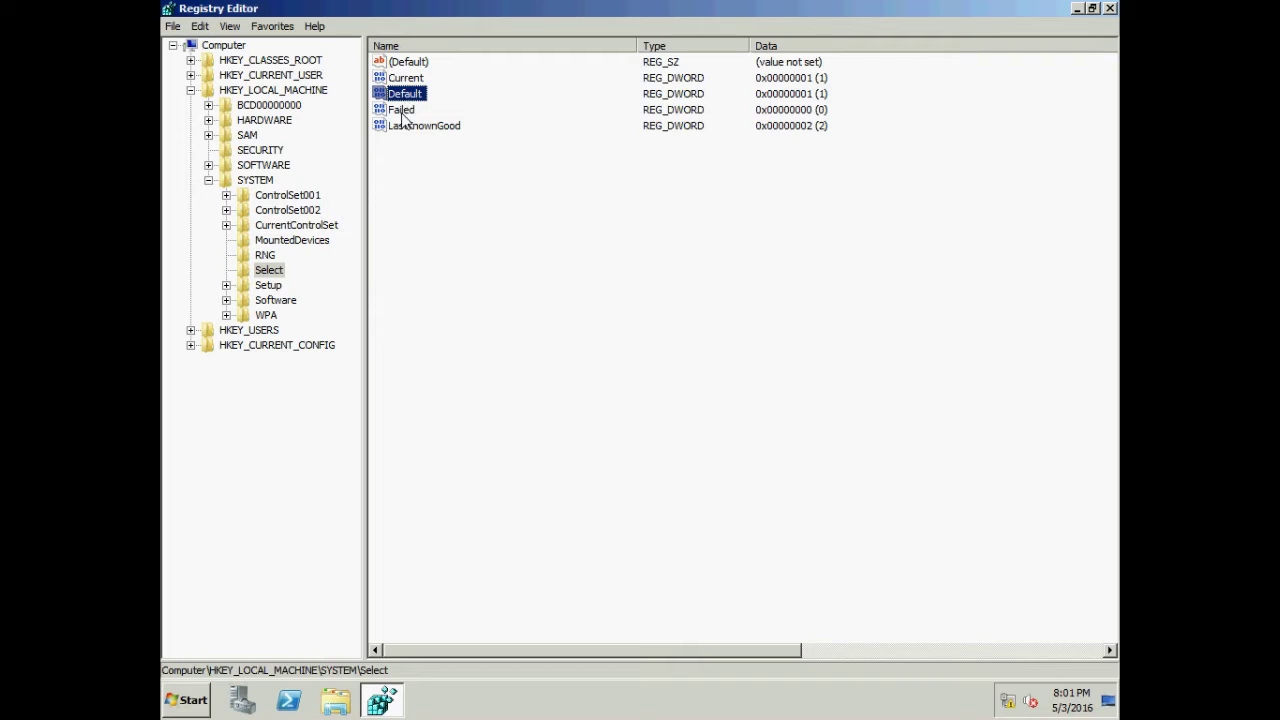
click(403, 111)
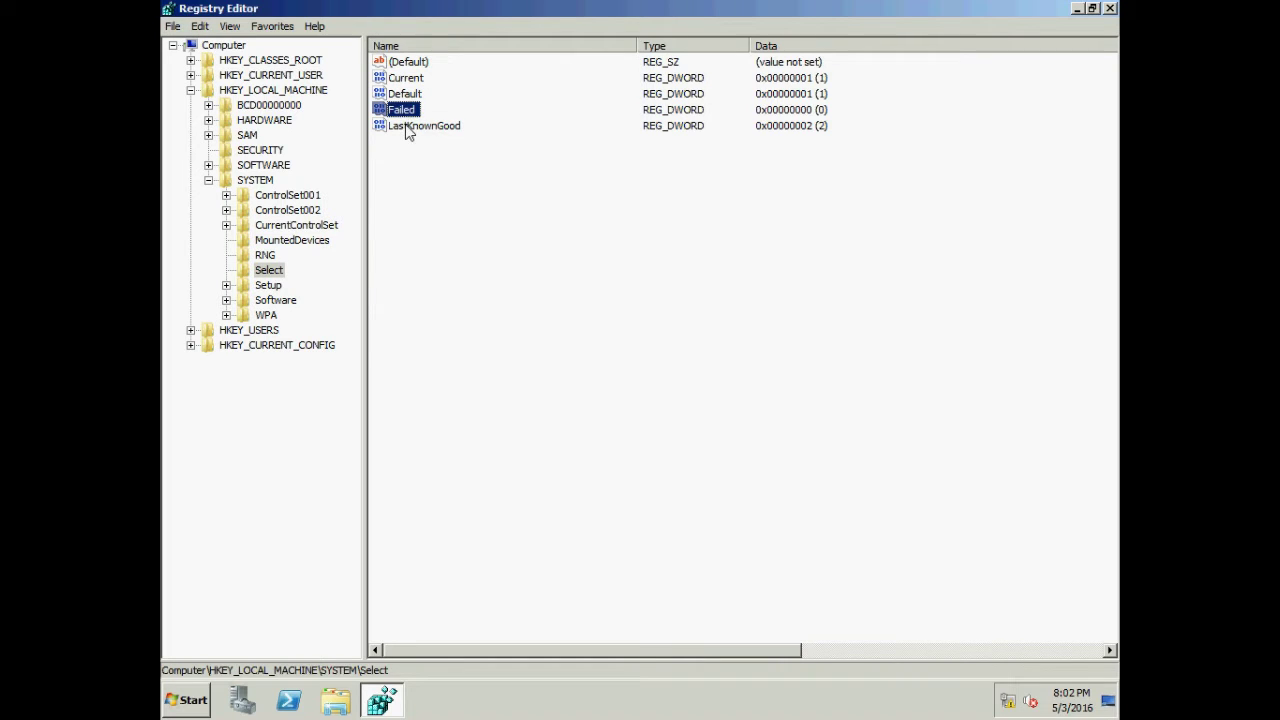
click(408, 127)
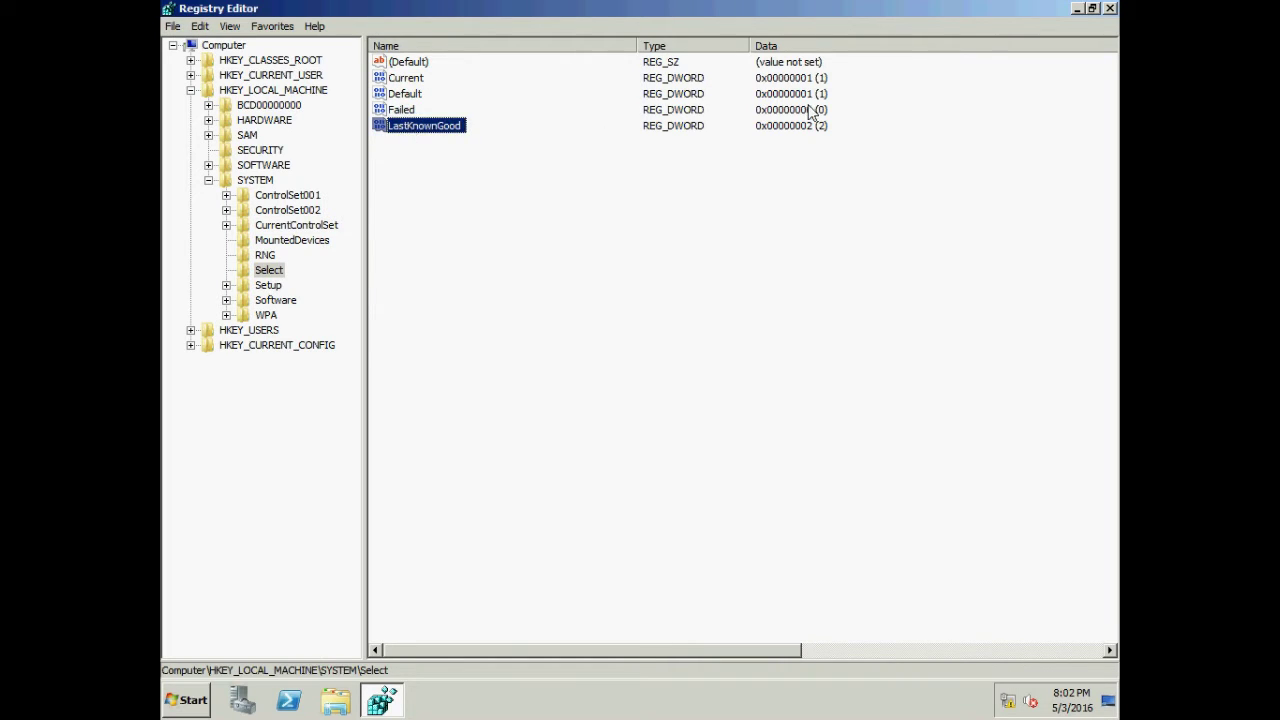
click(822, 95)
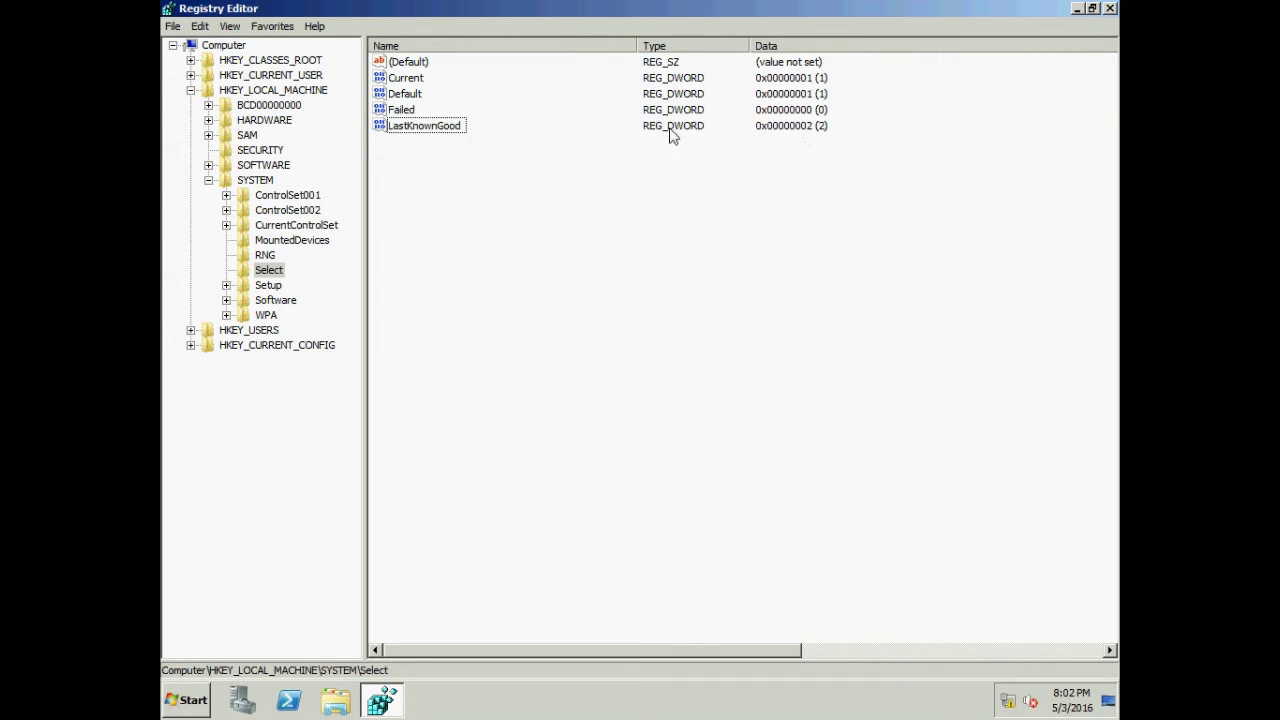
click(298, 196)
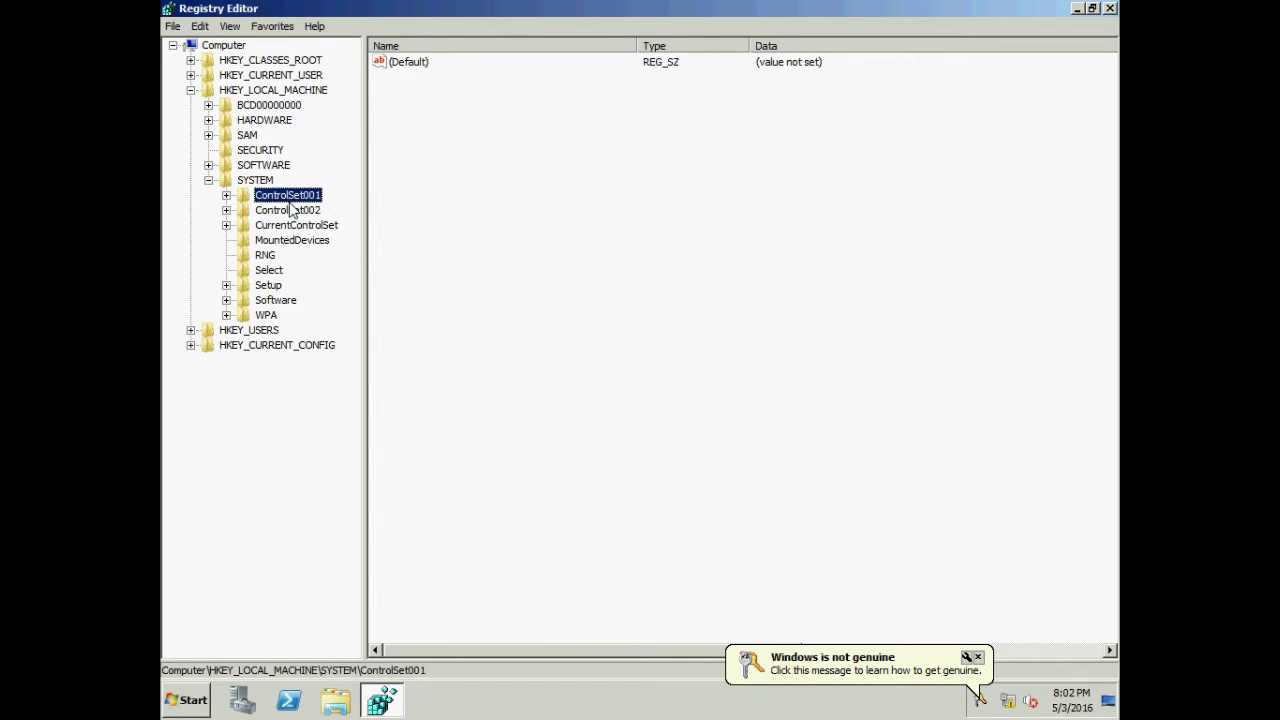
- Go back via HKEY_LOCAL_MACHINE and SYSTEM to the Select key and highlight Current
click(284, 92)
click(261, 184)
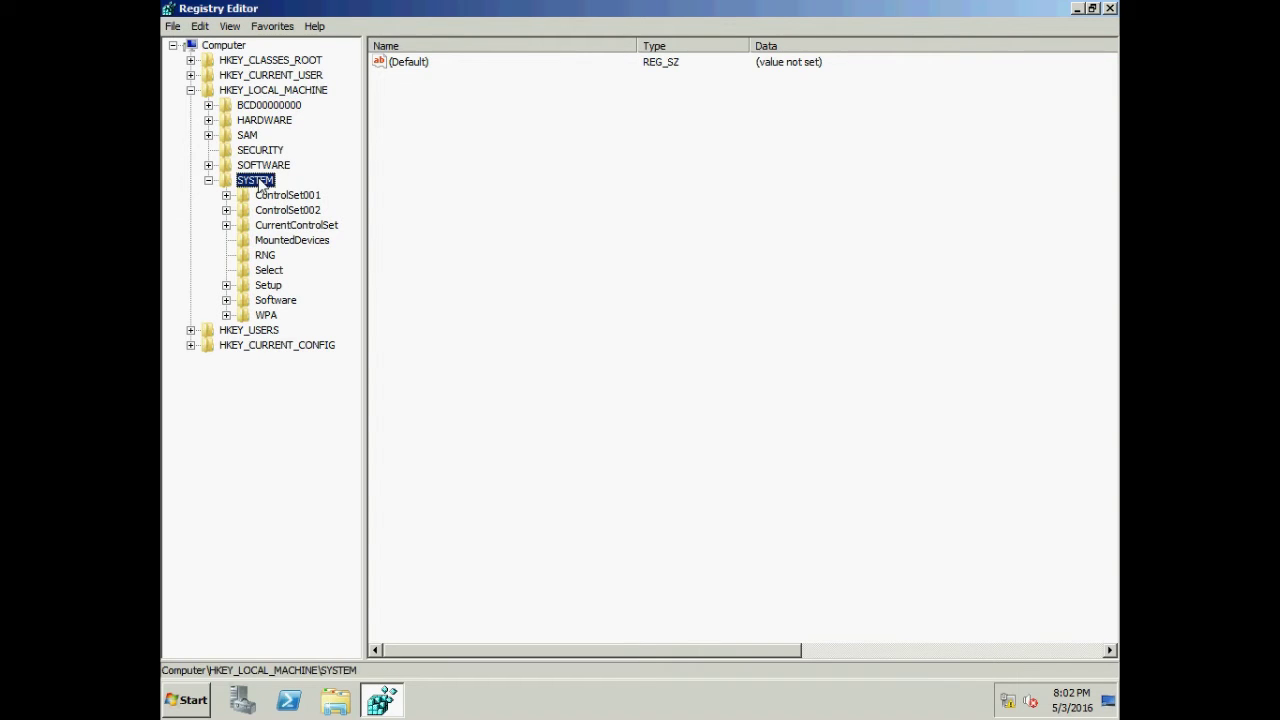
click(629, 260)
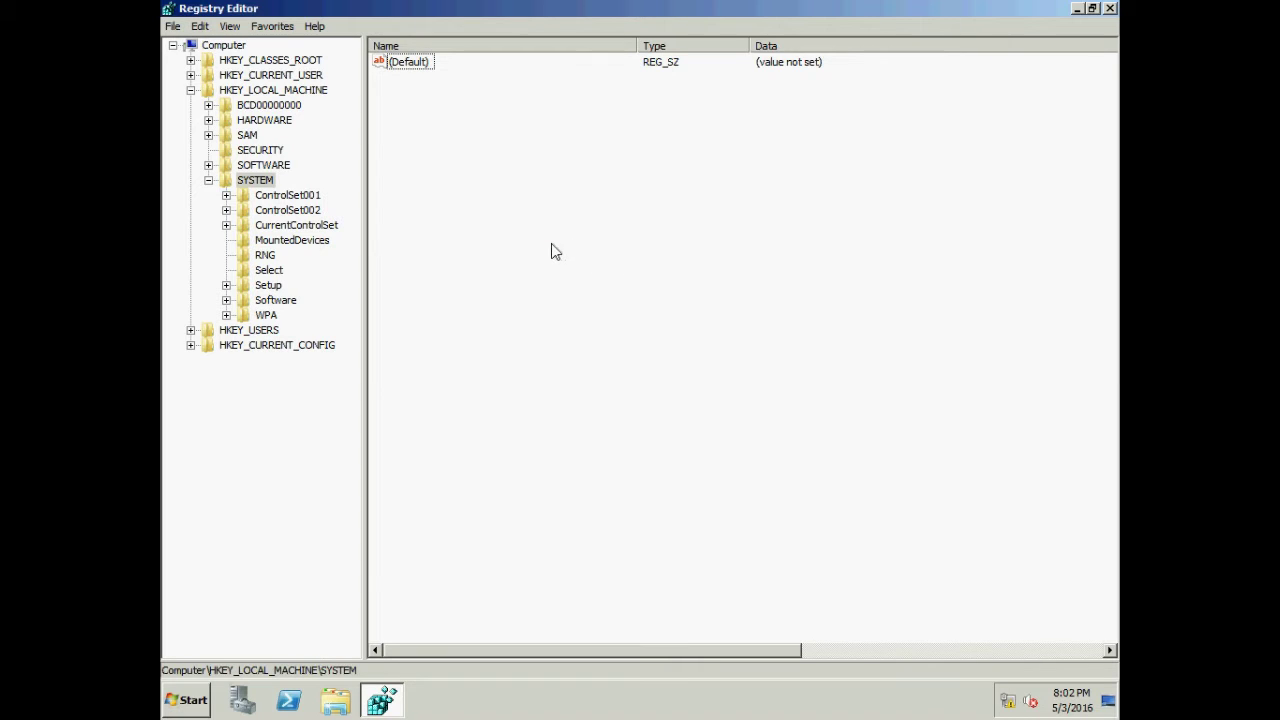
click(262, 183)
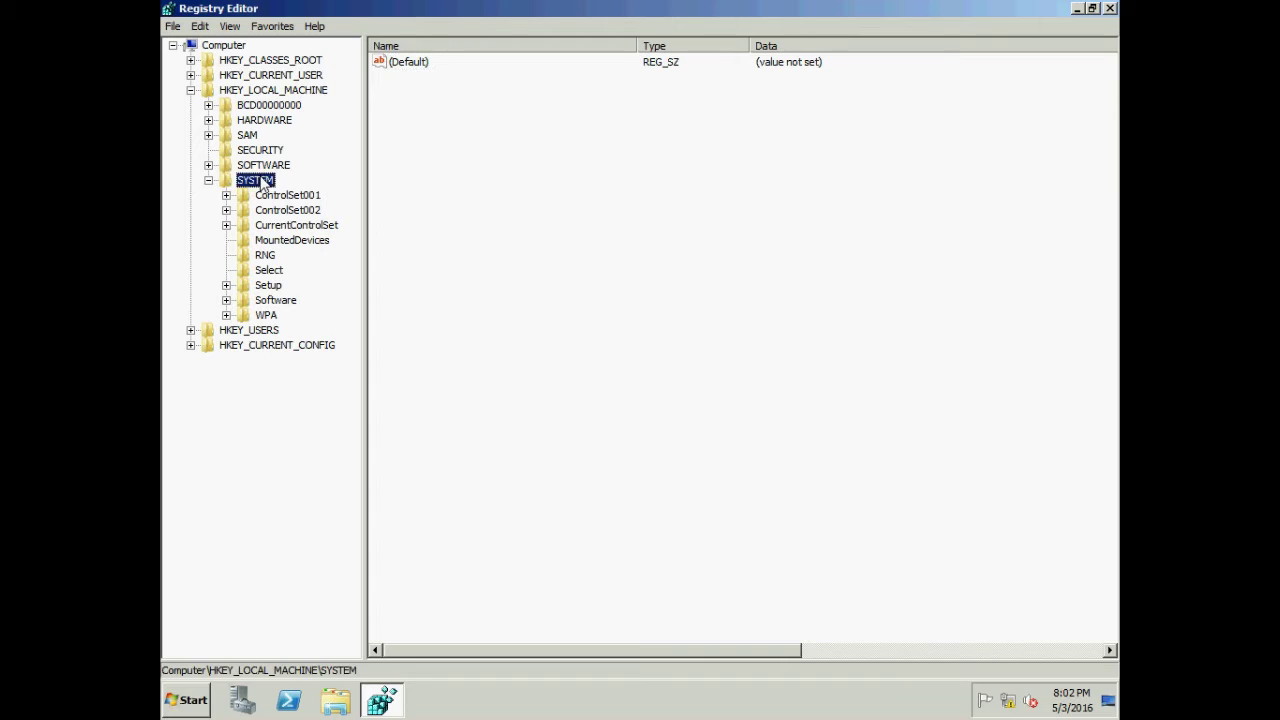
click(270, 271)
click(409, 79)
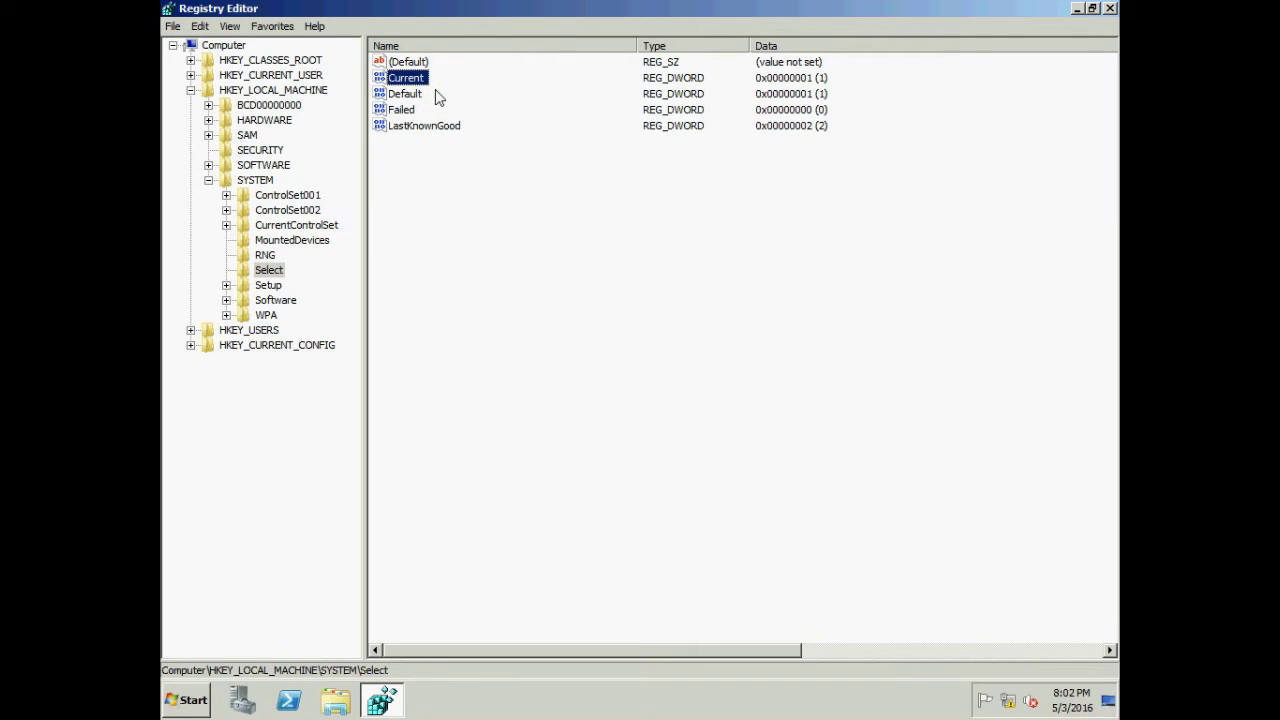
- Check Select's Current value, glance at ControlSet001, then highlight Select's Default value
click(815, 88)
click(409, 82)
click(296, 197)
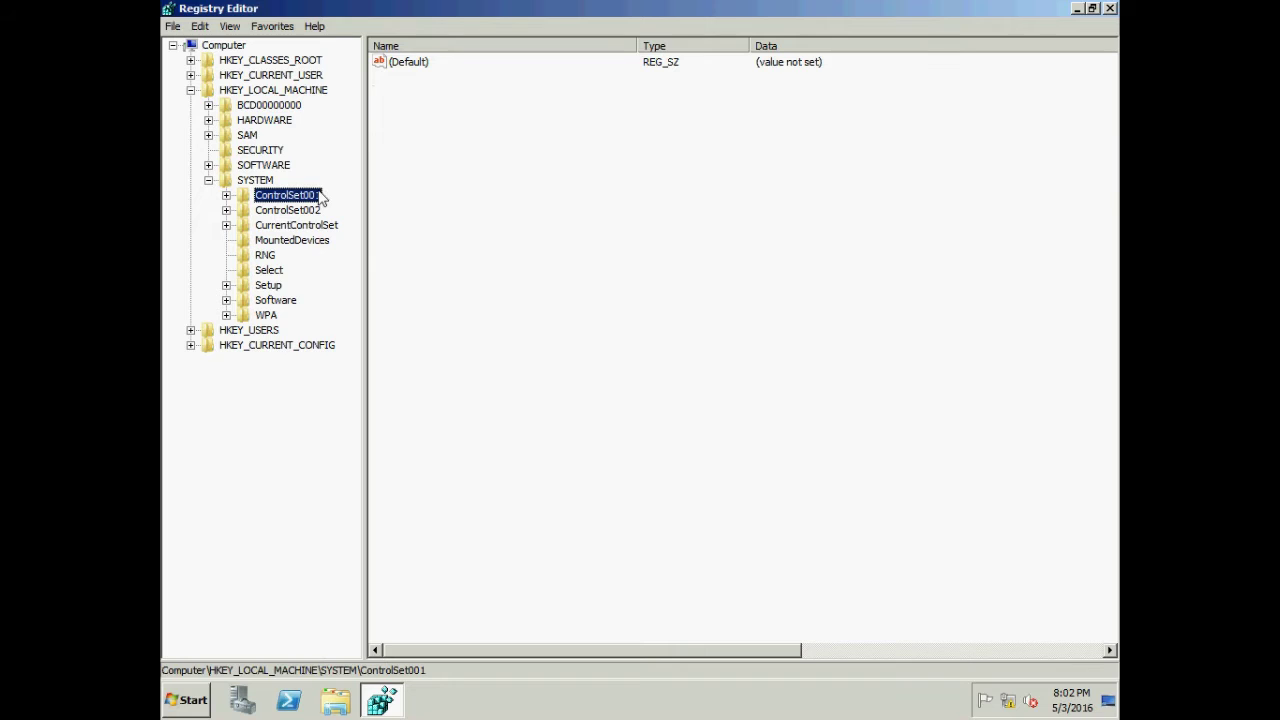
click(268, 271)
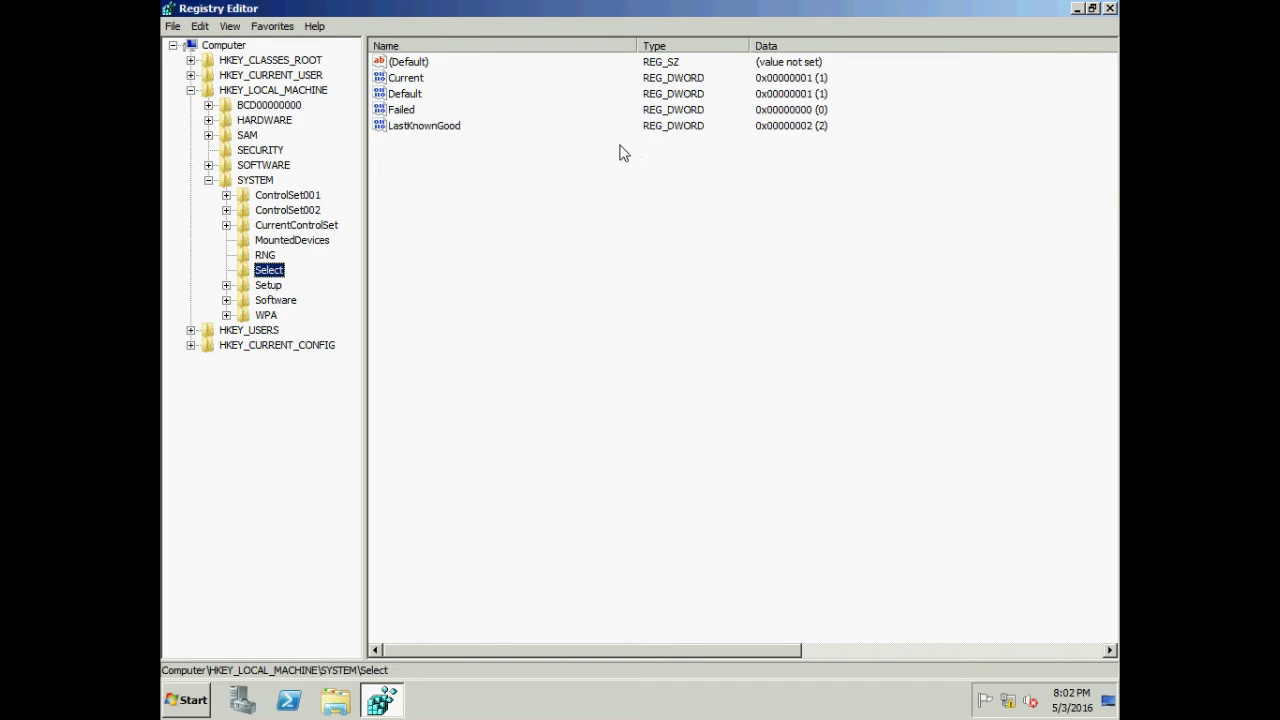
click(408, 94)
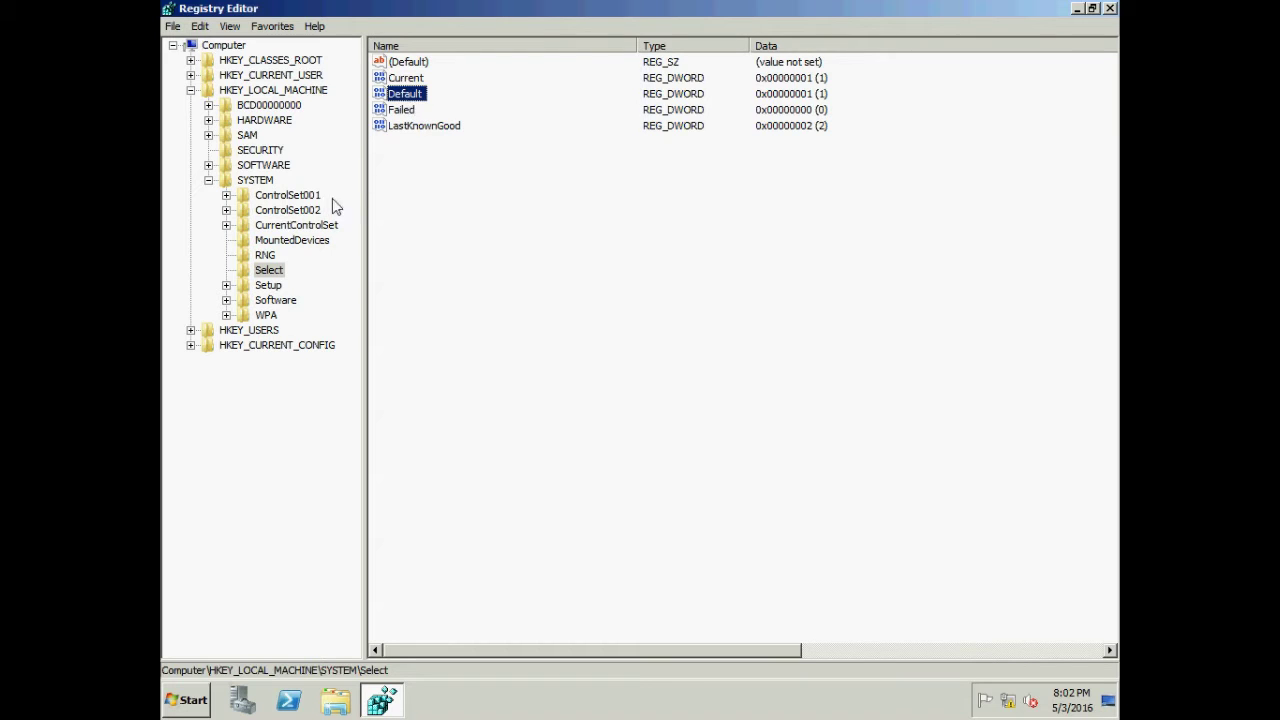
- Recheck Select's Default value and switch back to ControlSet001
click(270, 271)
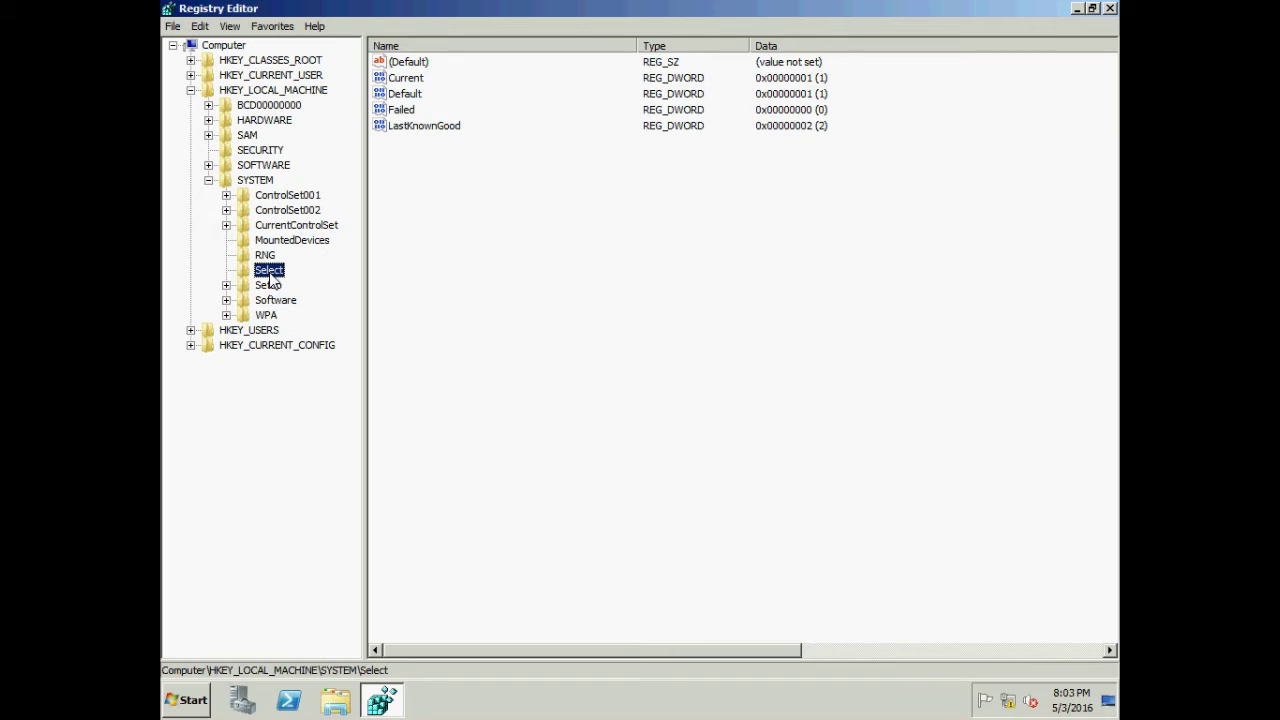
click(406, 96)
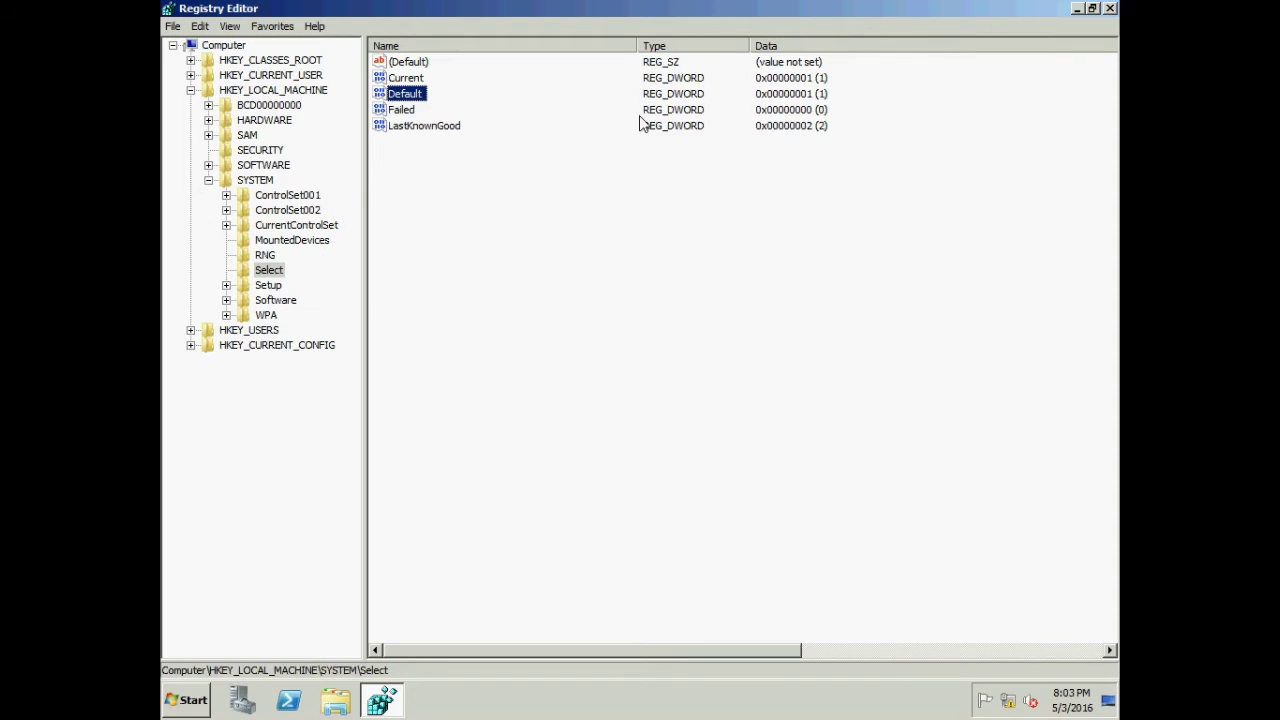
click(824, 97)
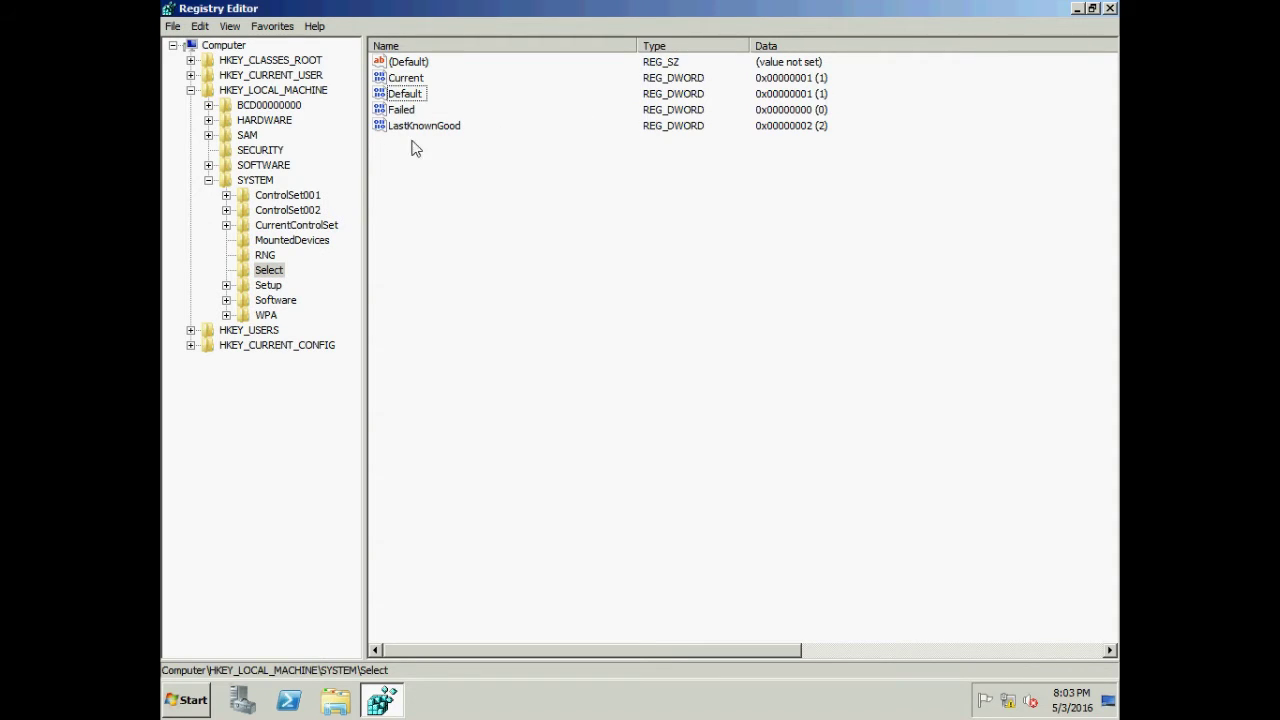
click(276, 197)
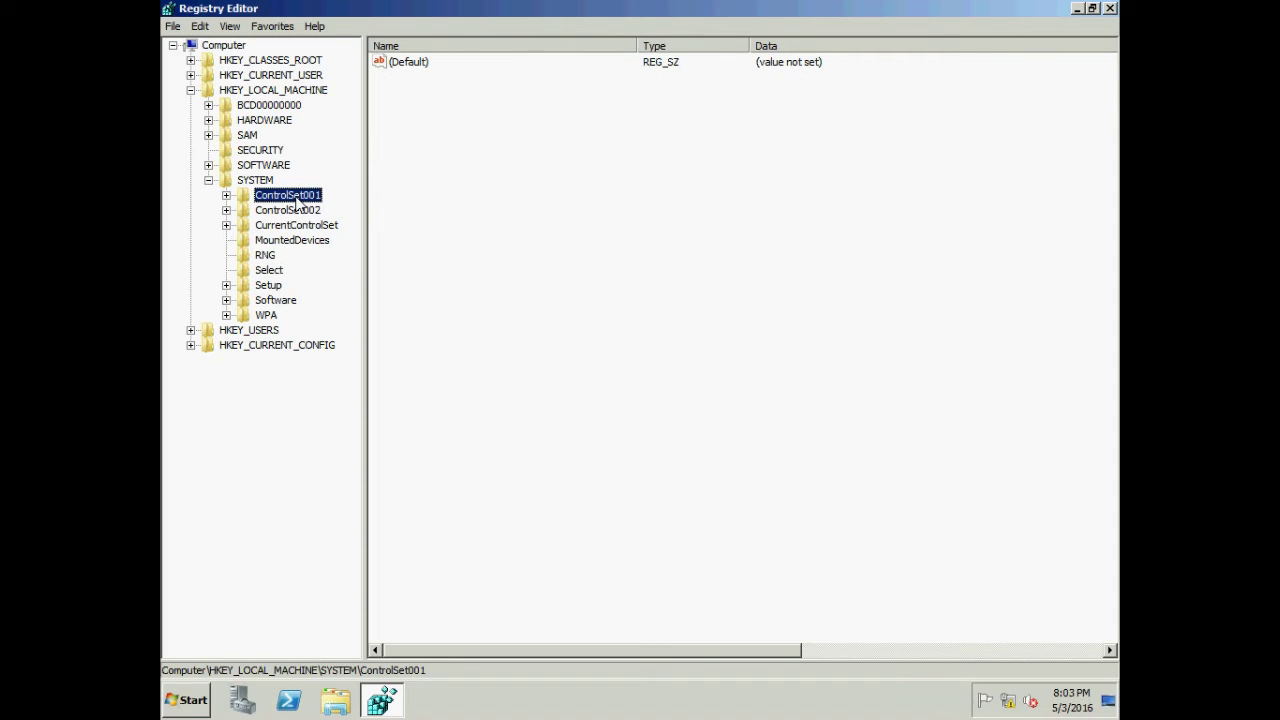
- Return to the Select key and inspect Failed (0) and LastKnownGood (2)
click(262, 272)
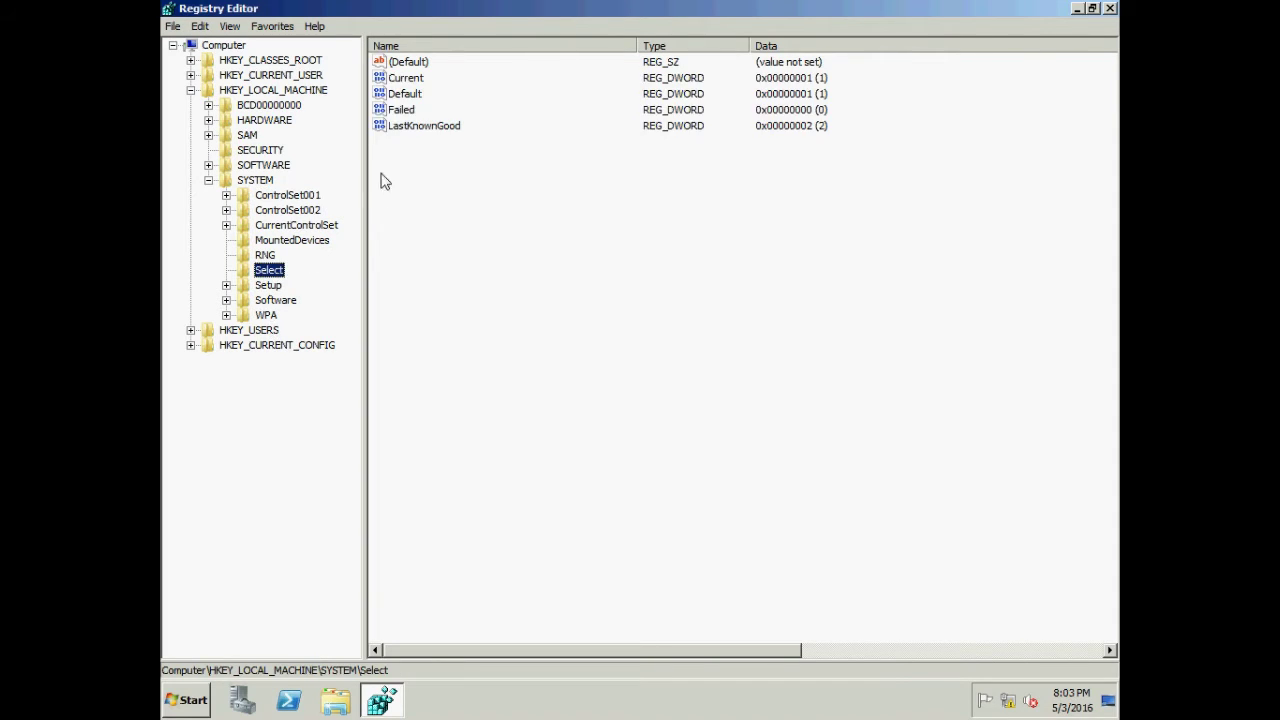
click(400, 110)
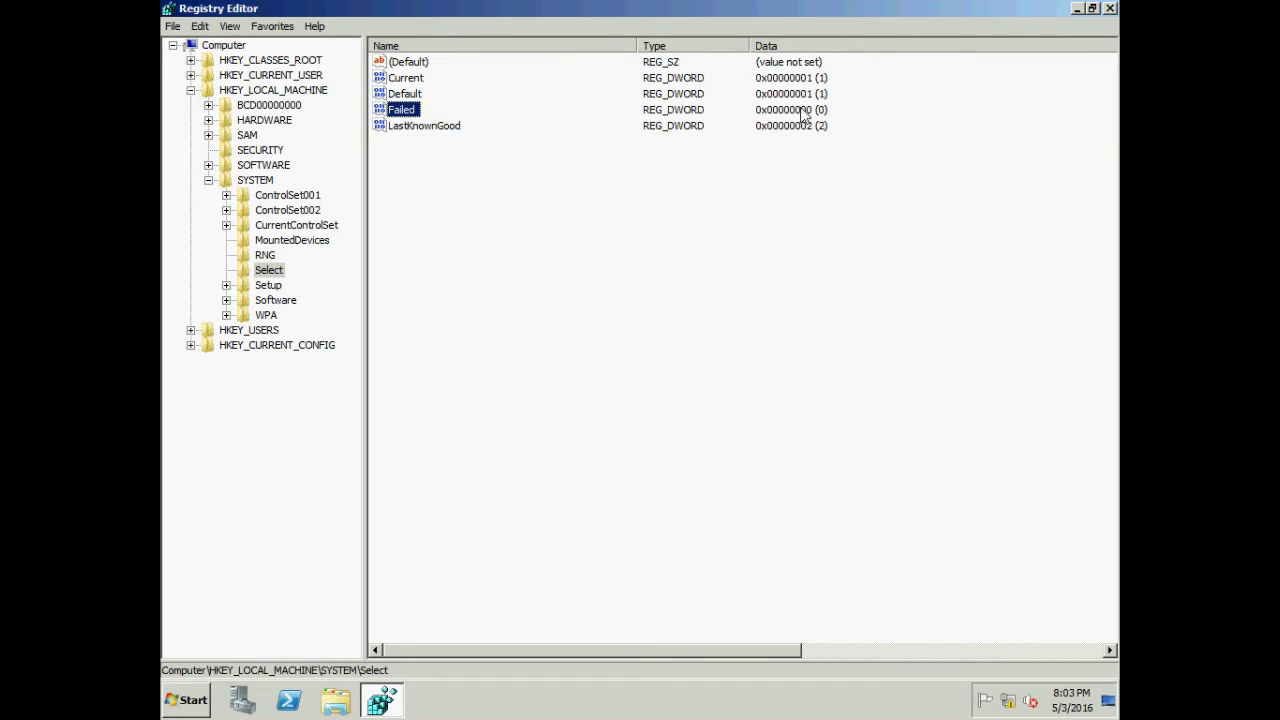
click(423, 131)
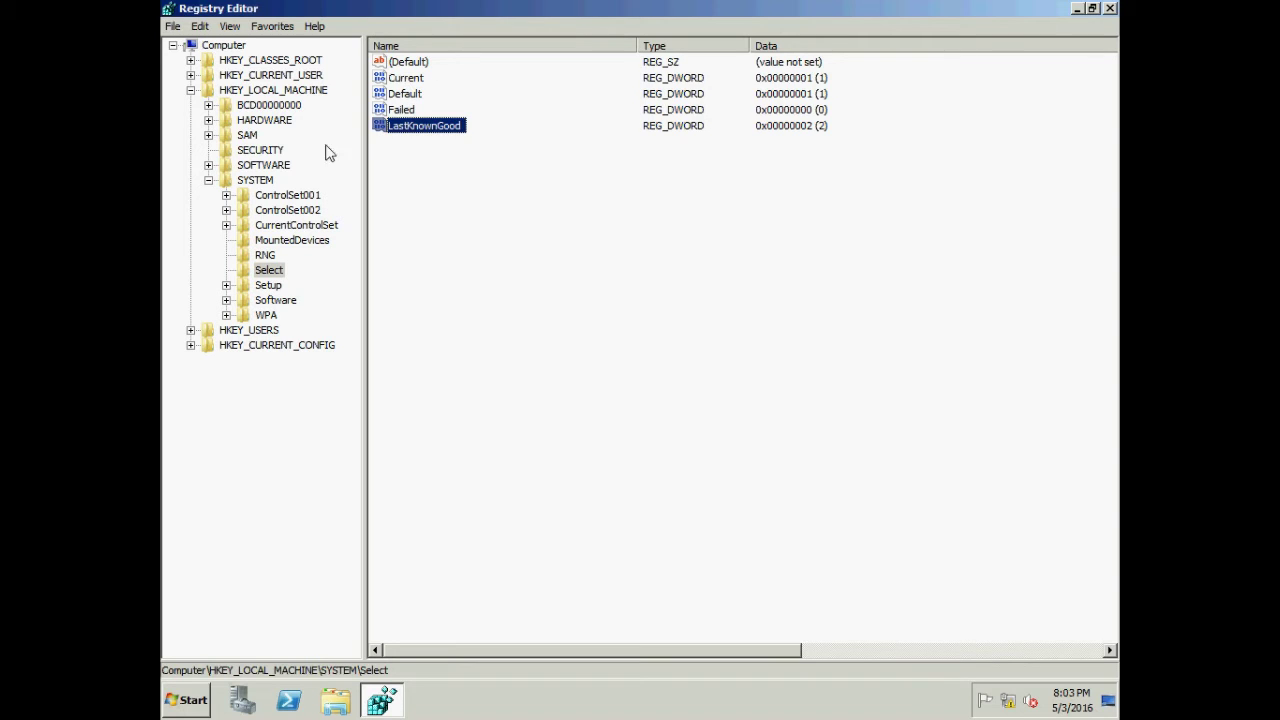
click(390, 79)
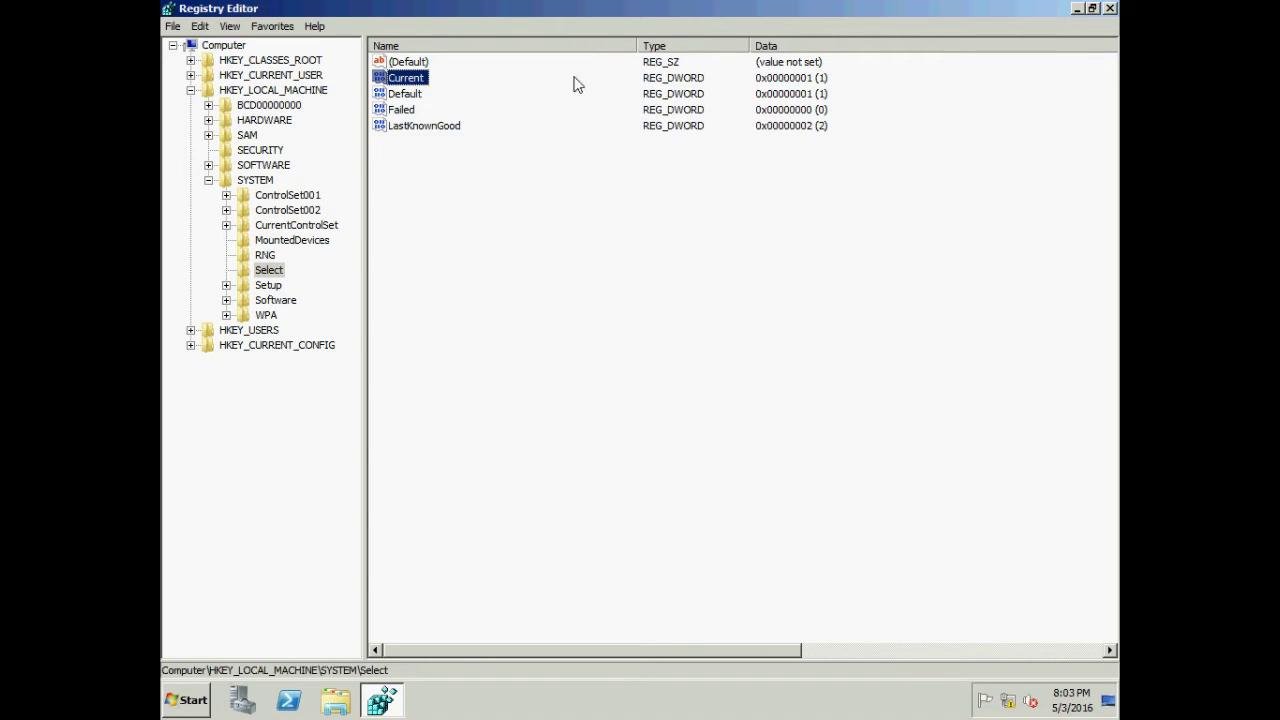
click(818, 88)
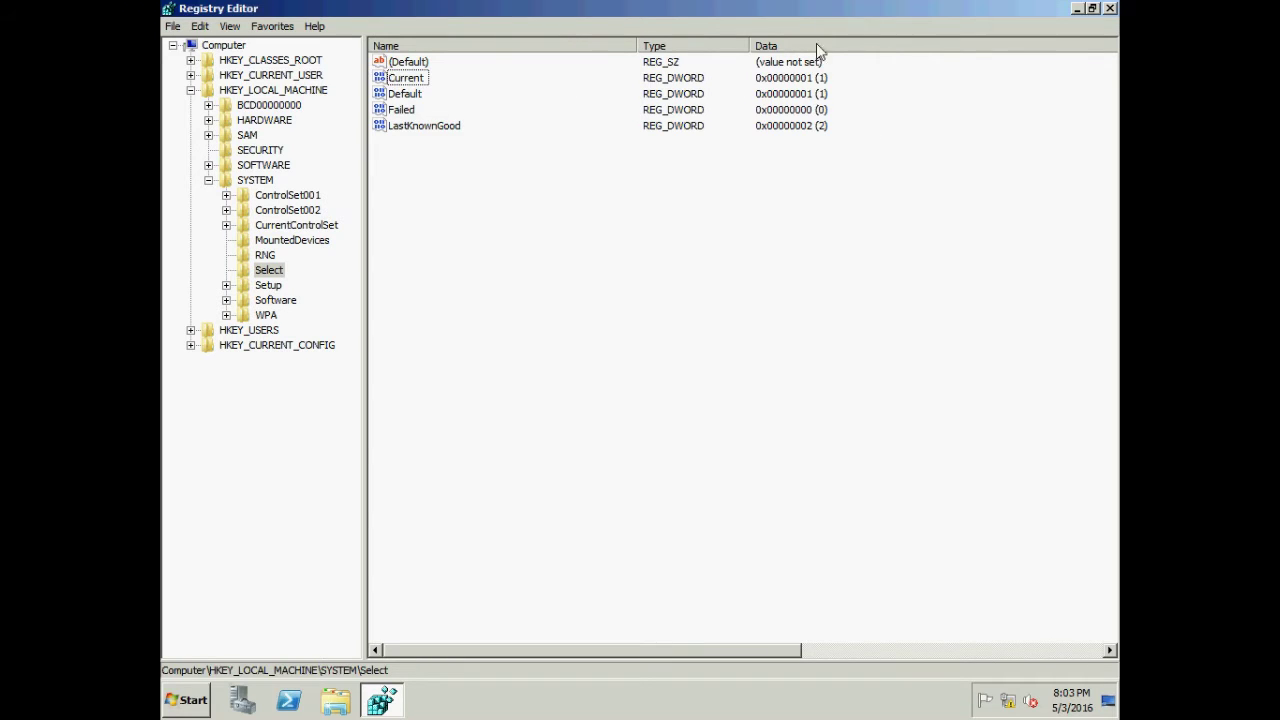
click(407, 79)
click(408, 130)
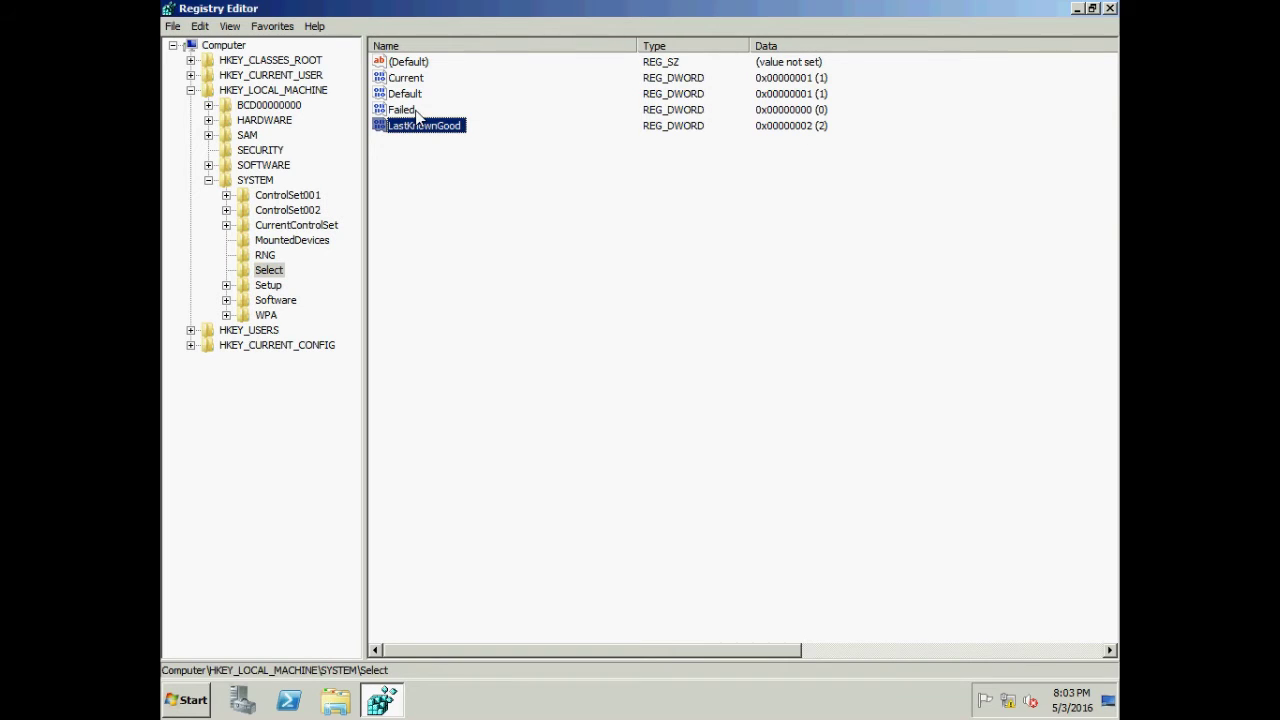
click(405, 78)
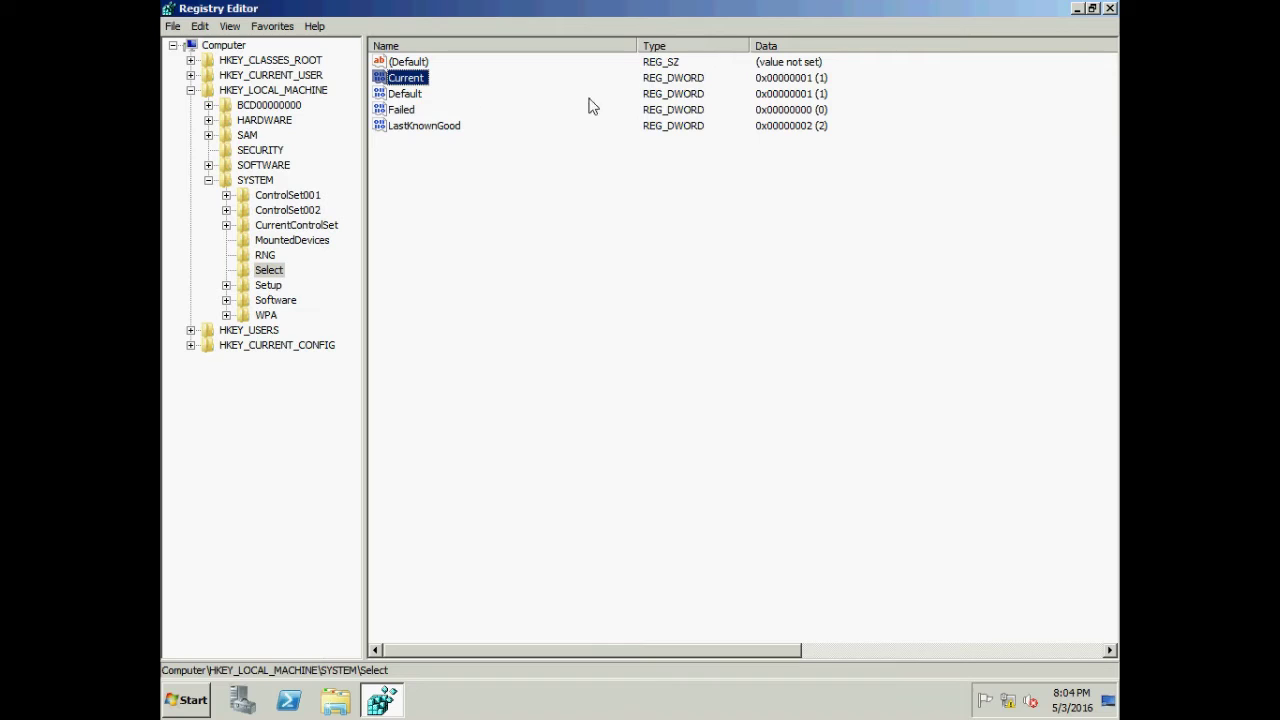
click(416, 95)
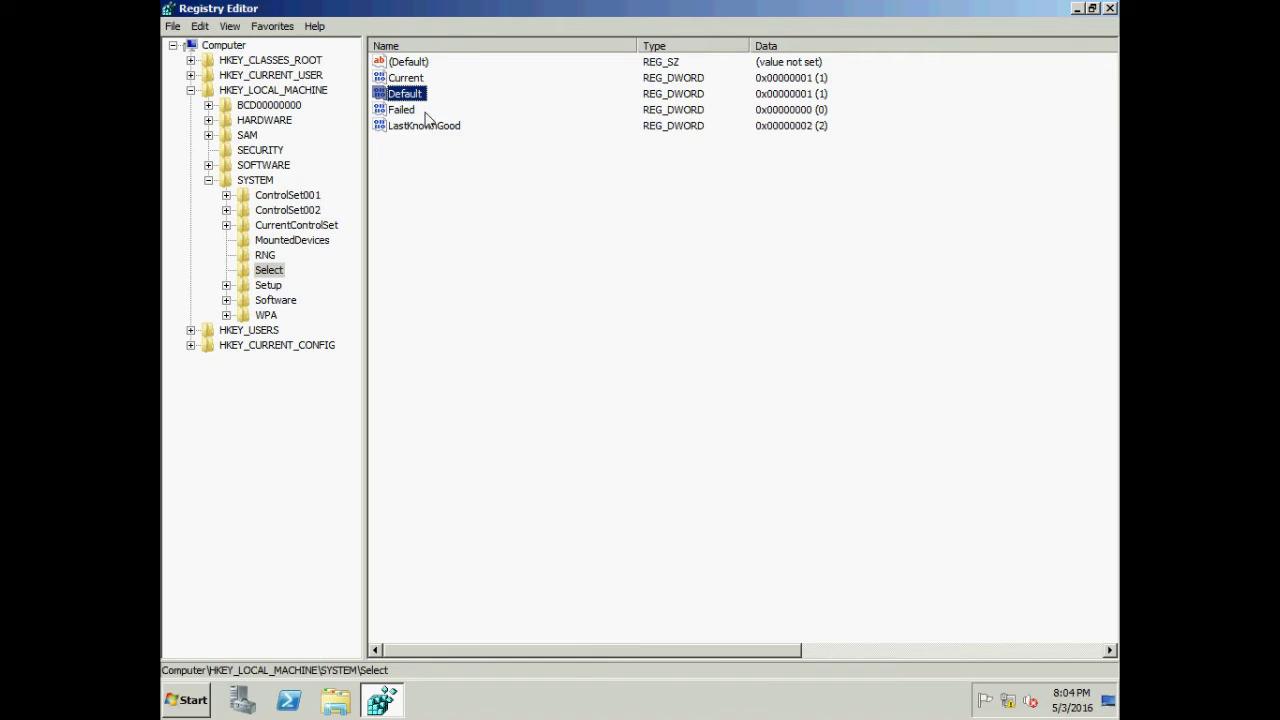
click(410, 112)
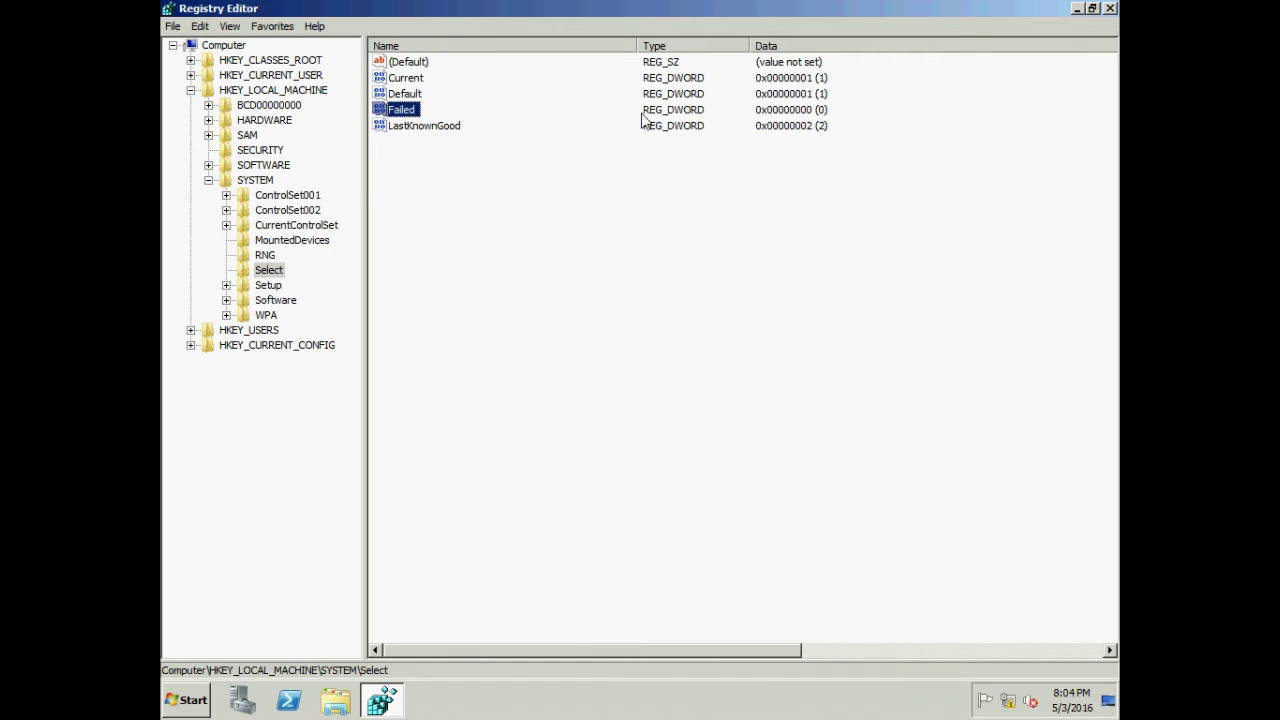
click(446, 127)
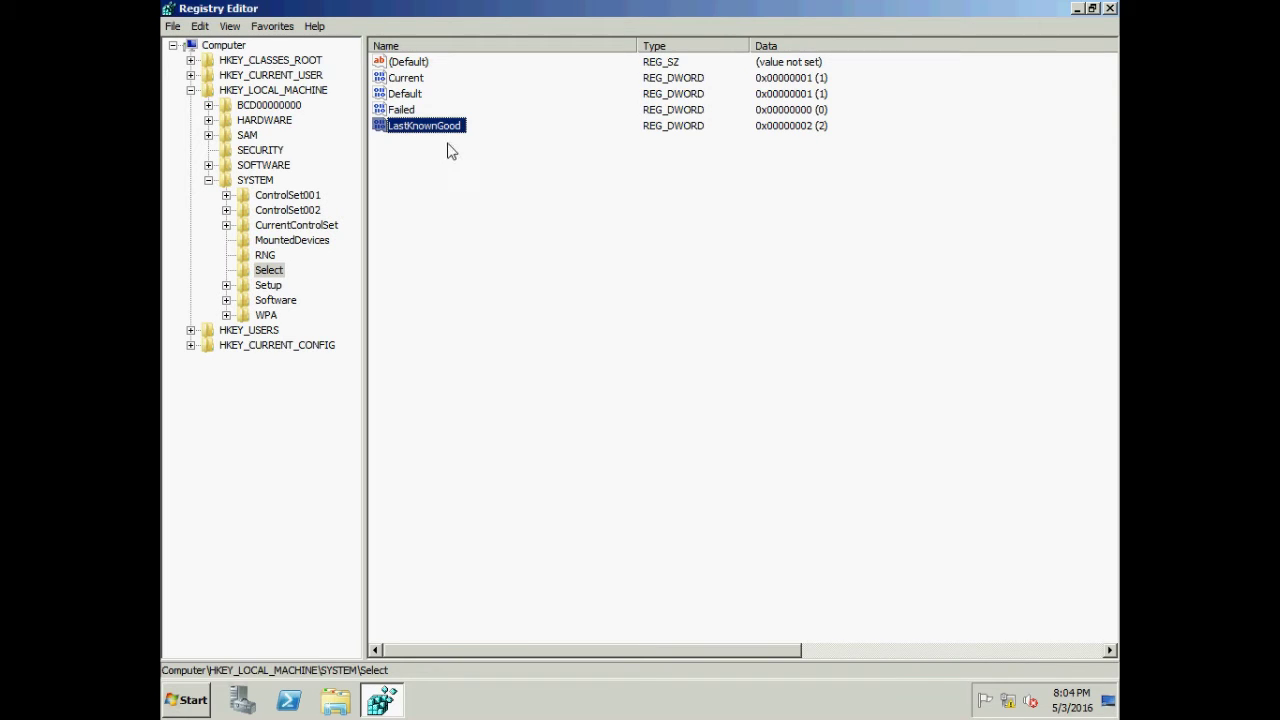
click(402, 112)
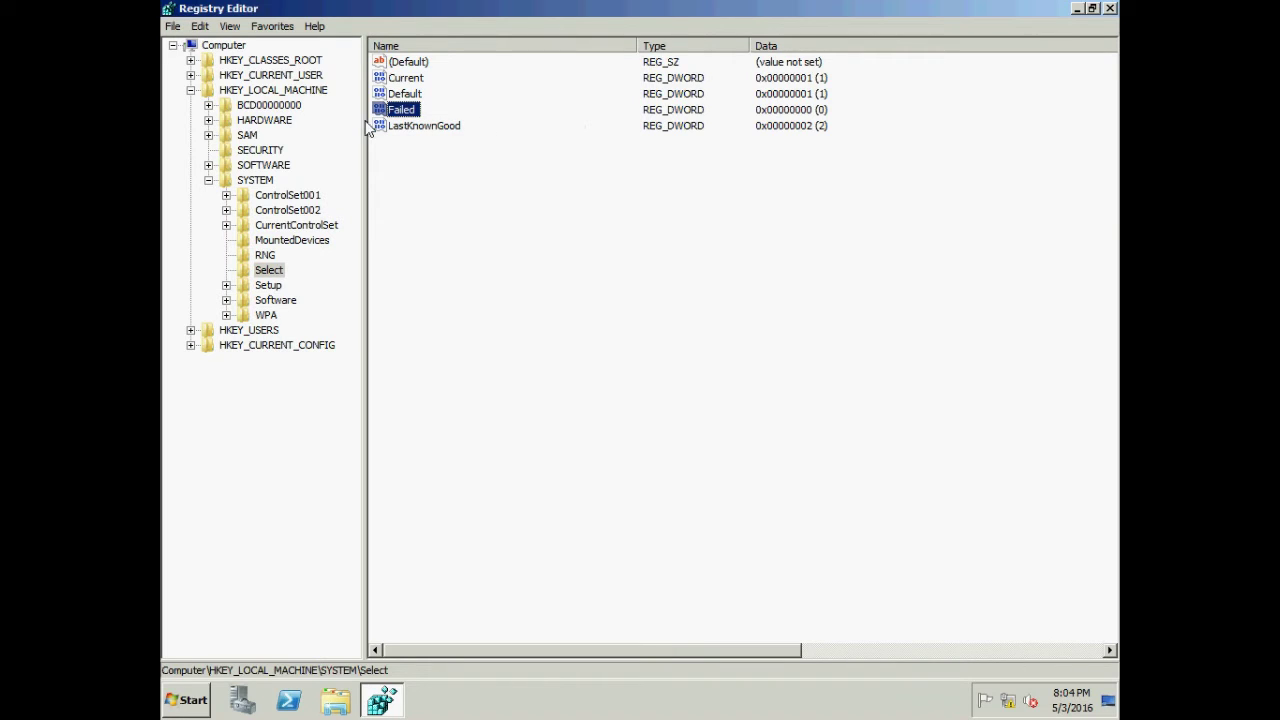
- Re-examine Select's Current, Failed and LastKnownGood values, then open ControlSet002
key(Up)
key(Up)
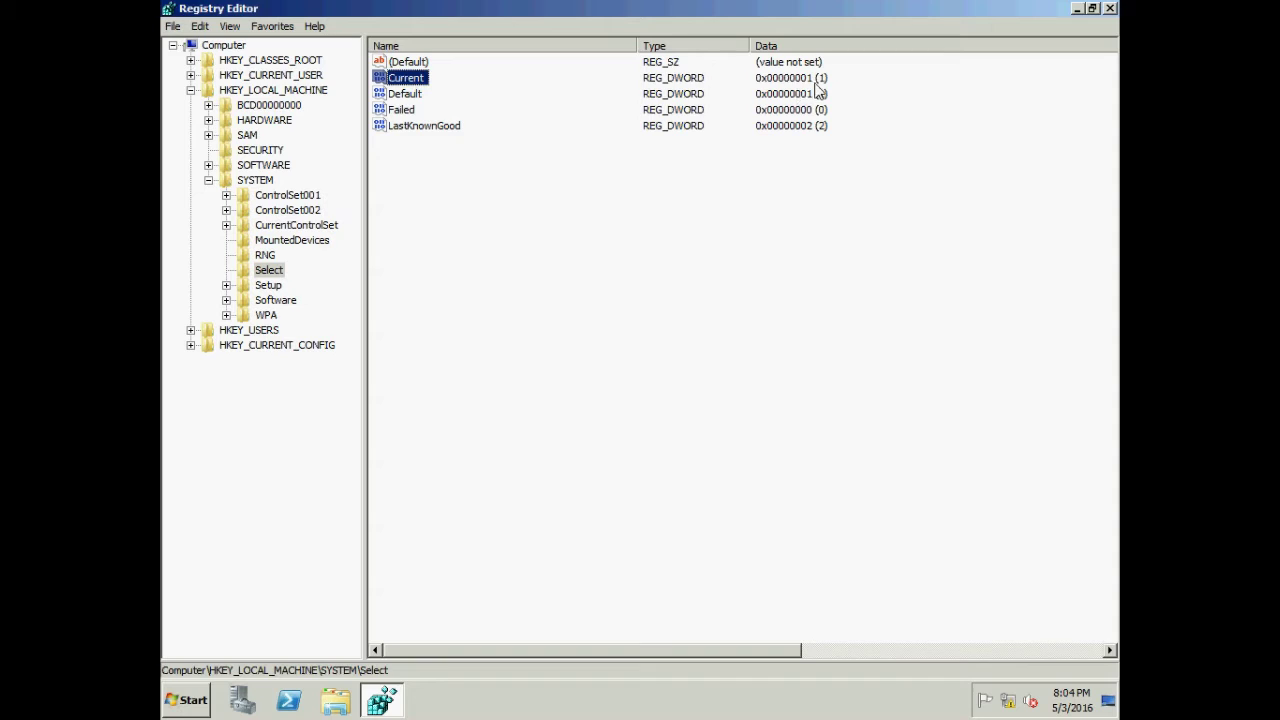
click(815, 95)
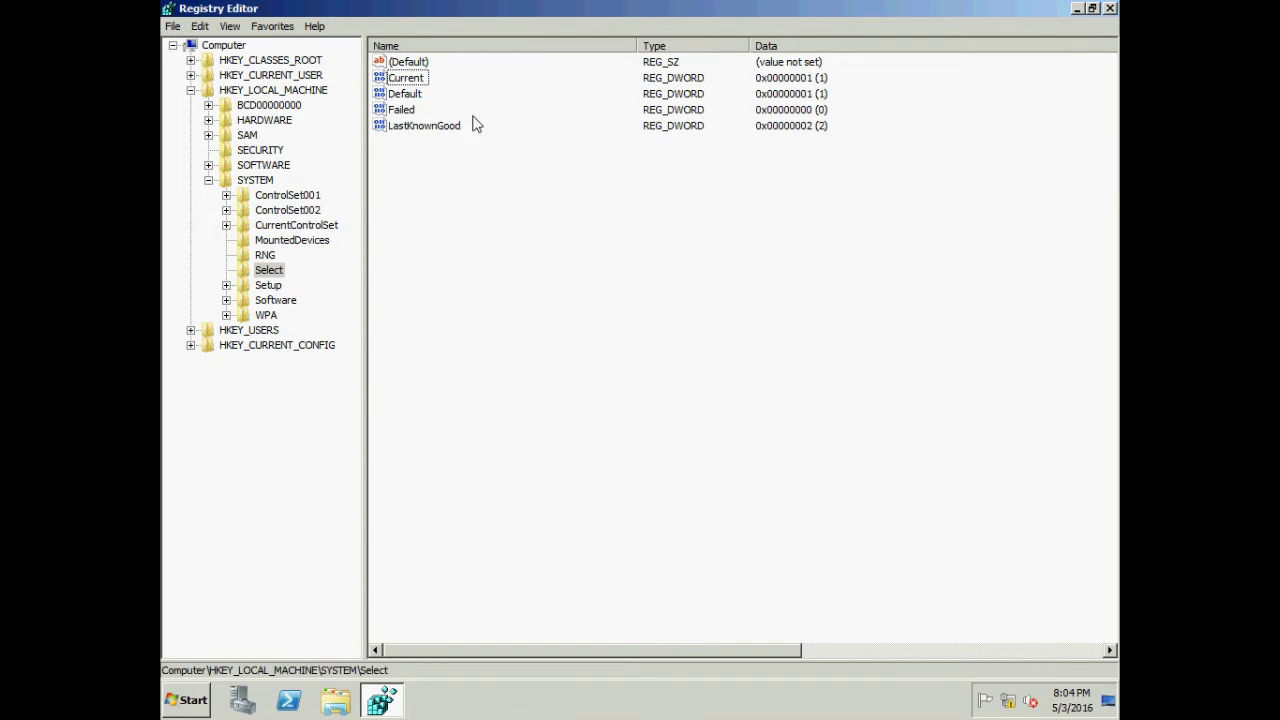
click(396, 112)
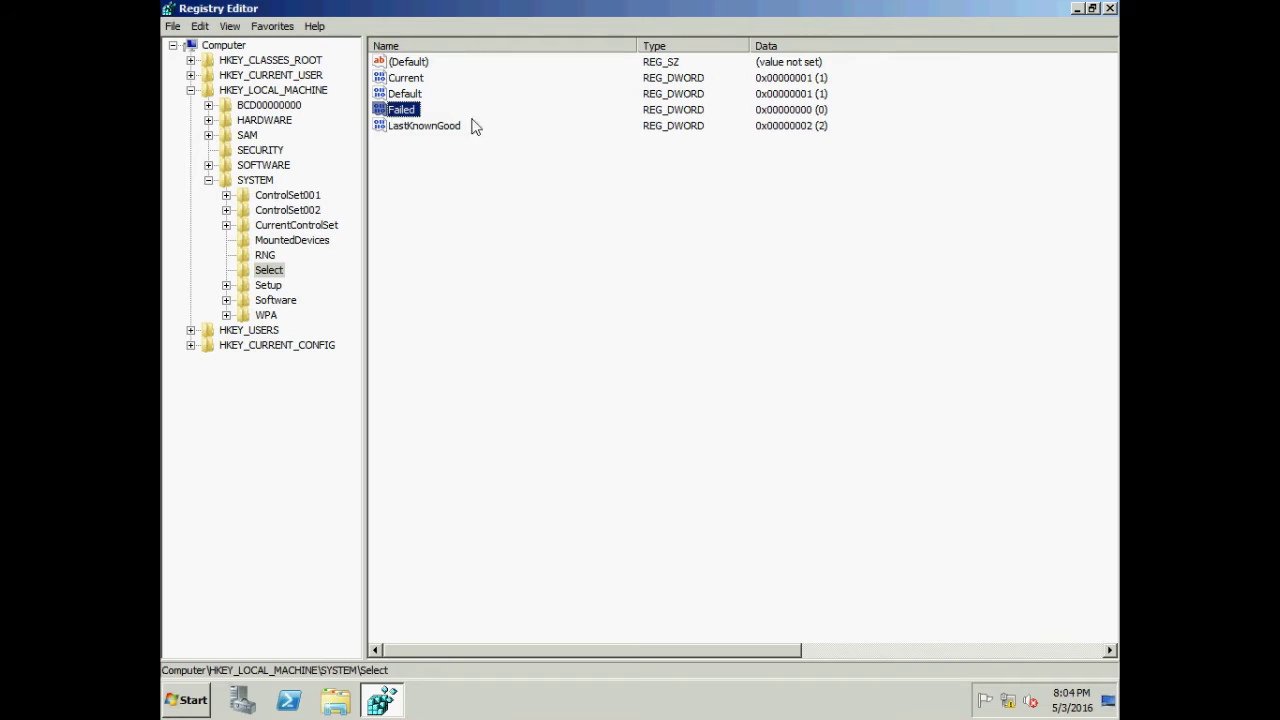
click(822, 116)
click(409, 133)
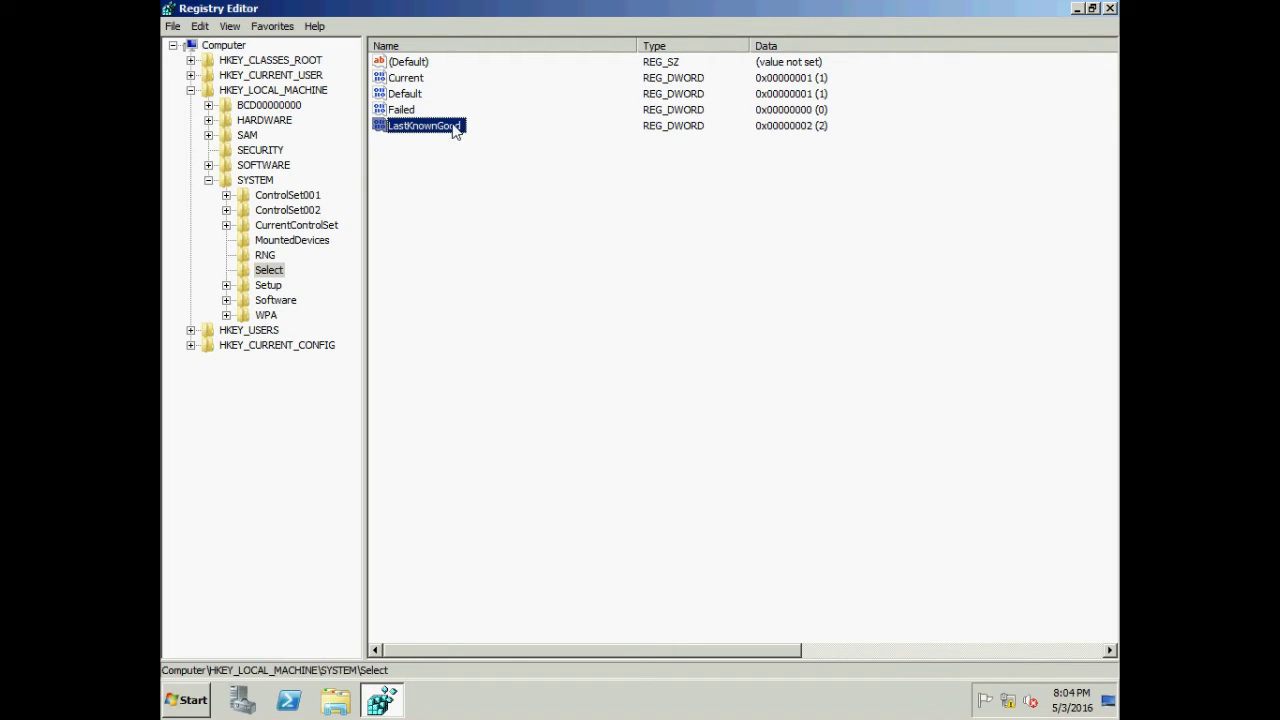
click(807, 90)
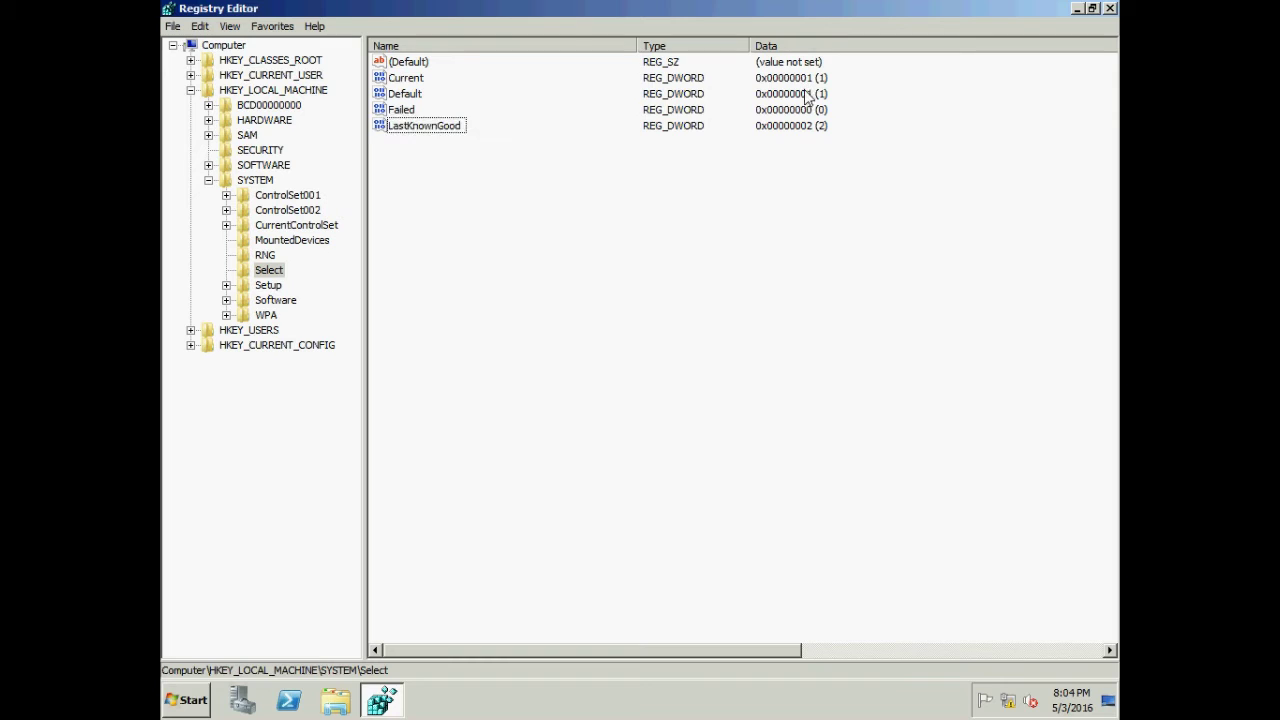
click(430, 128)
click(580, 144)
click(282, 212)
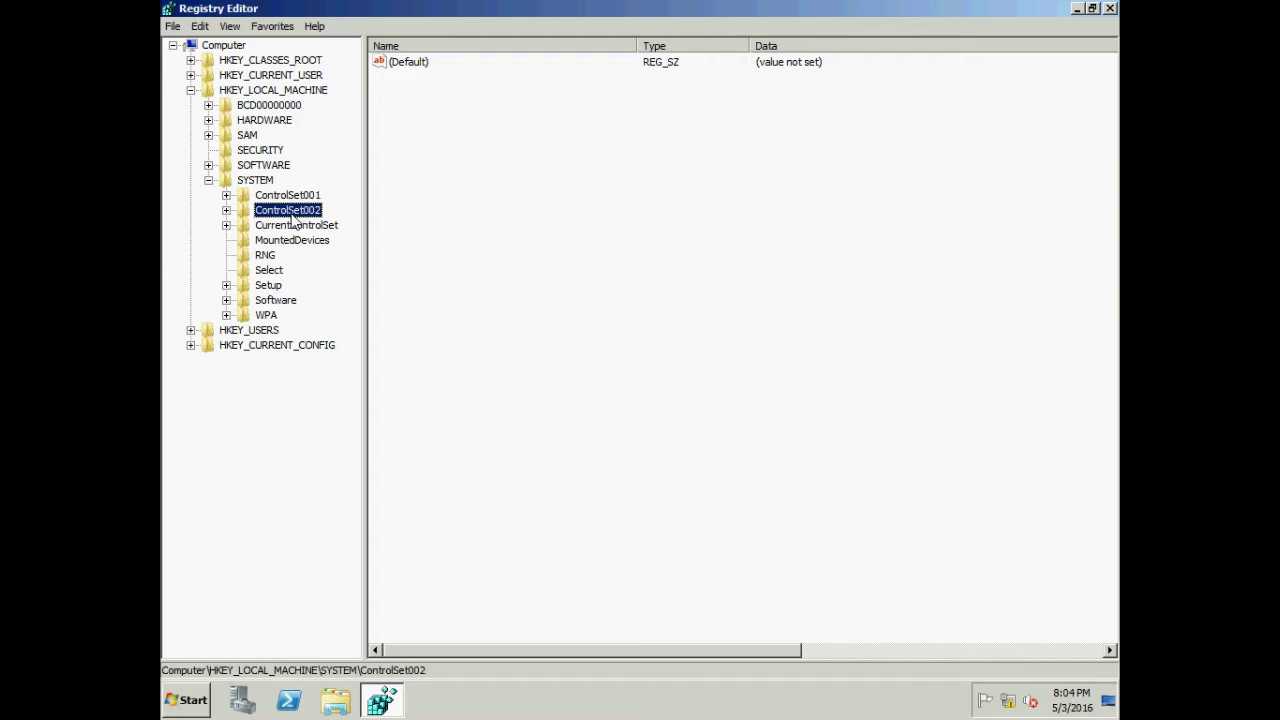
- Highlight Select's Default value, glance at ControlSet001, and return to Select's Default
click(277, 272)
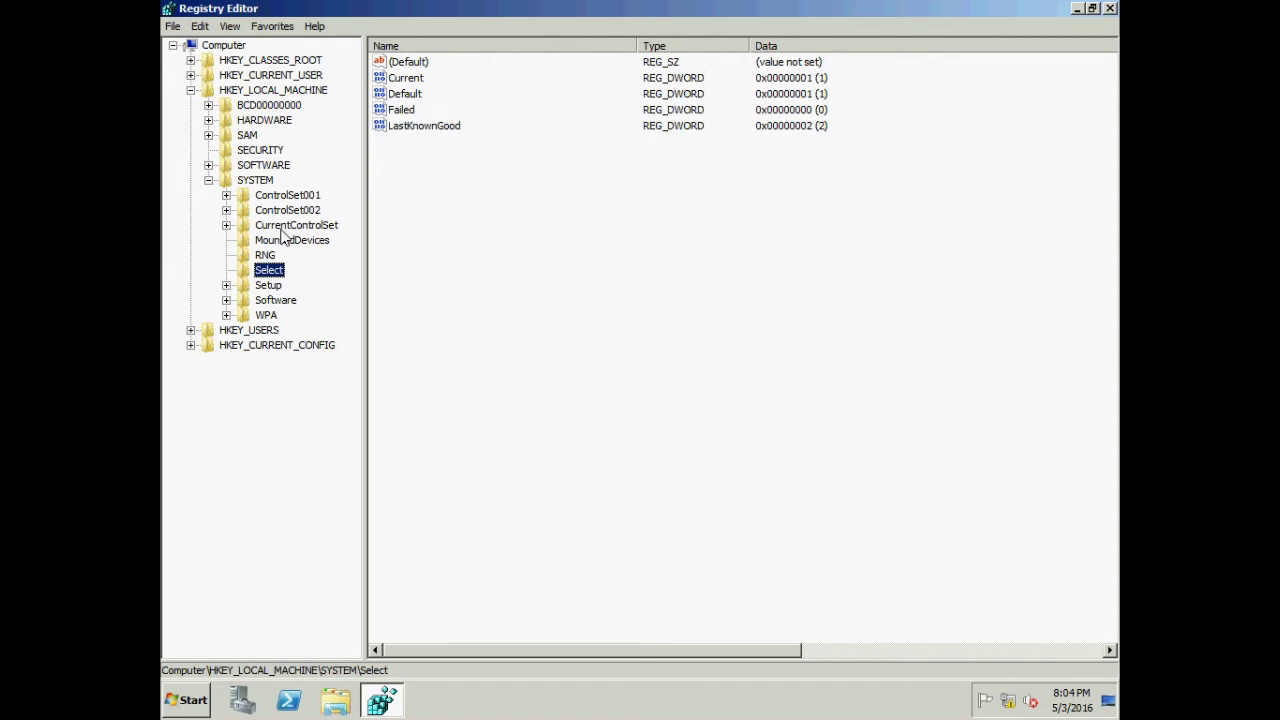
click(408, 95)
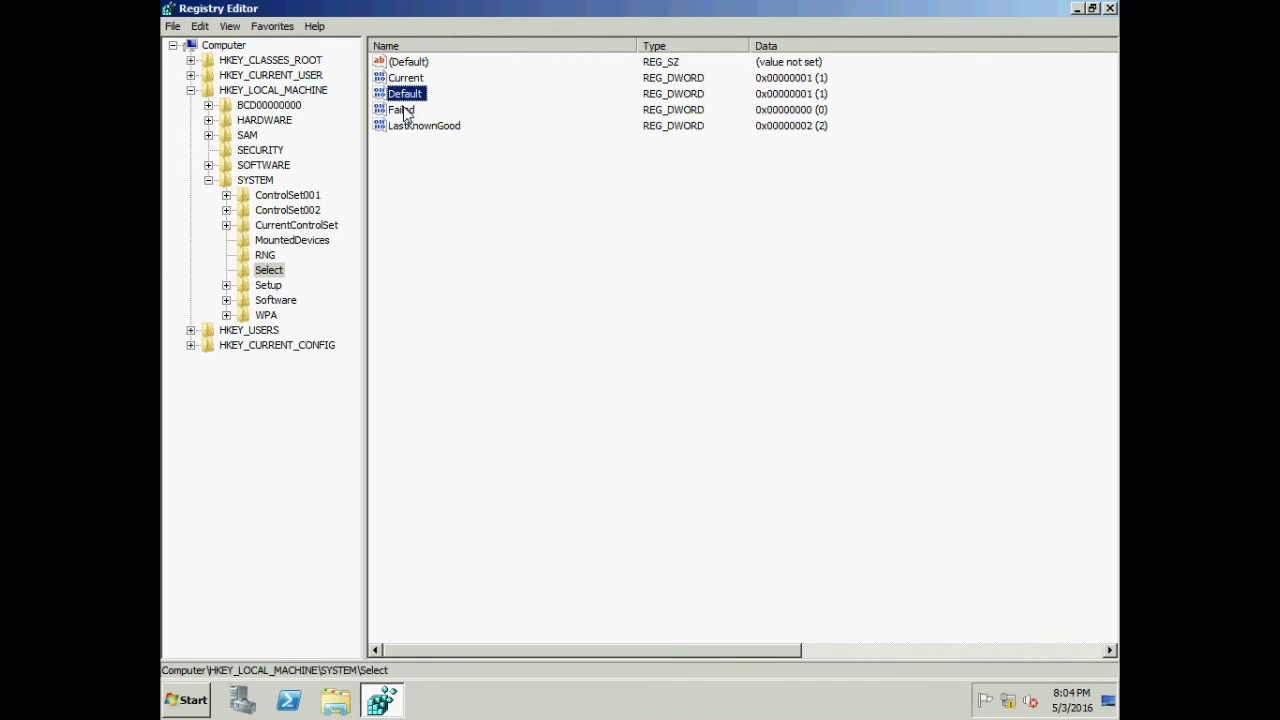
ctrl+click(402, 95)
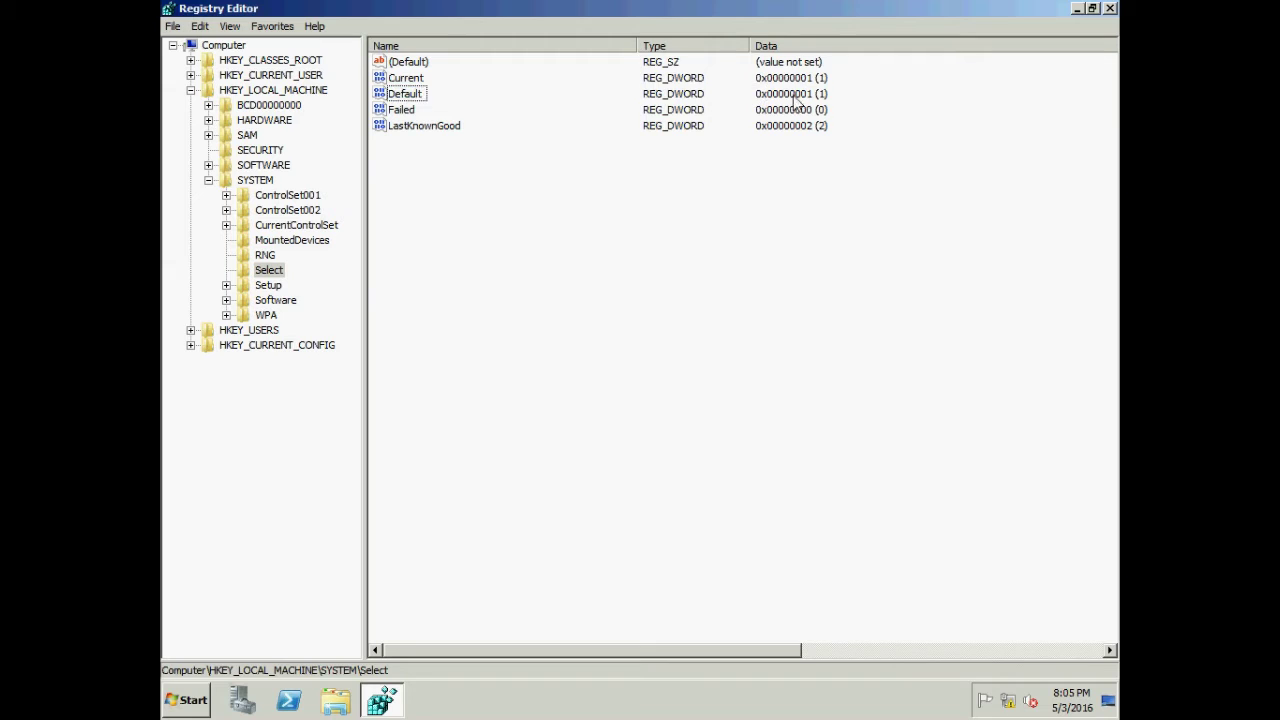
click(400, 97)
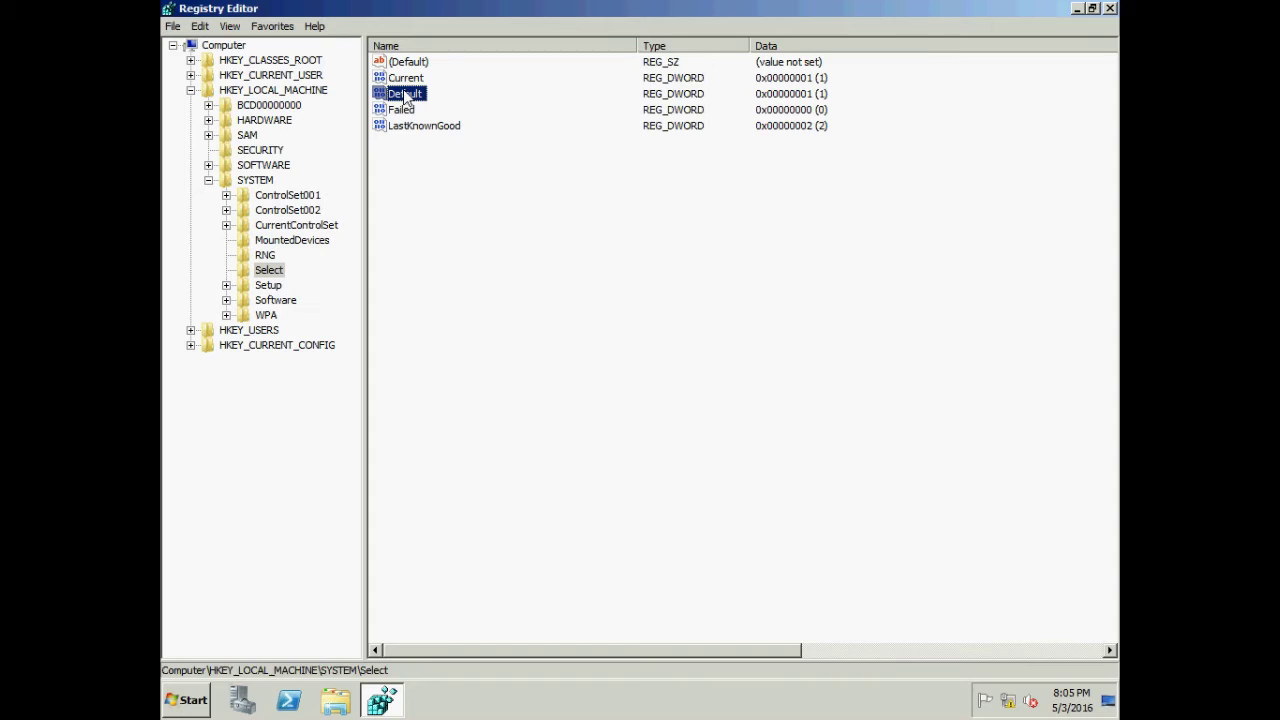
click(289, 198)
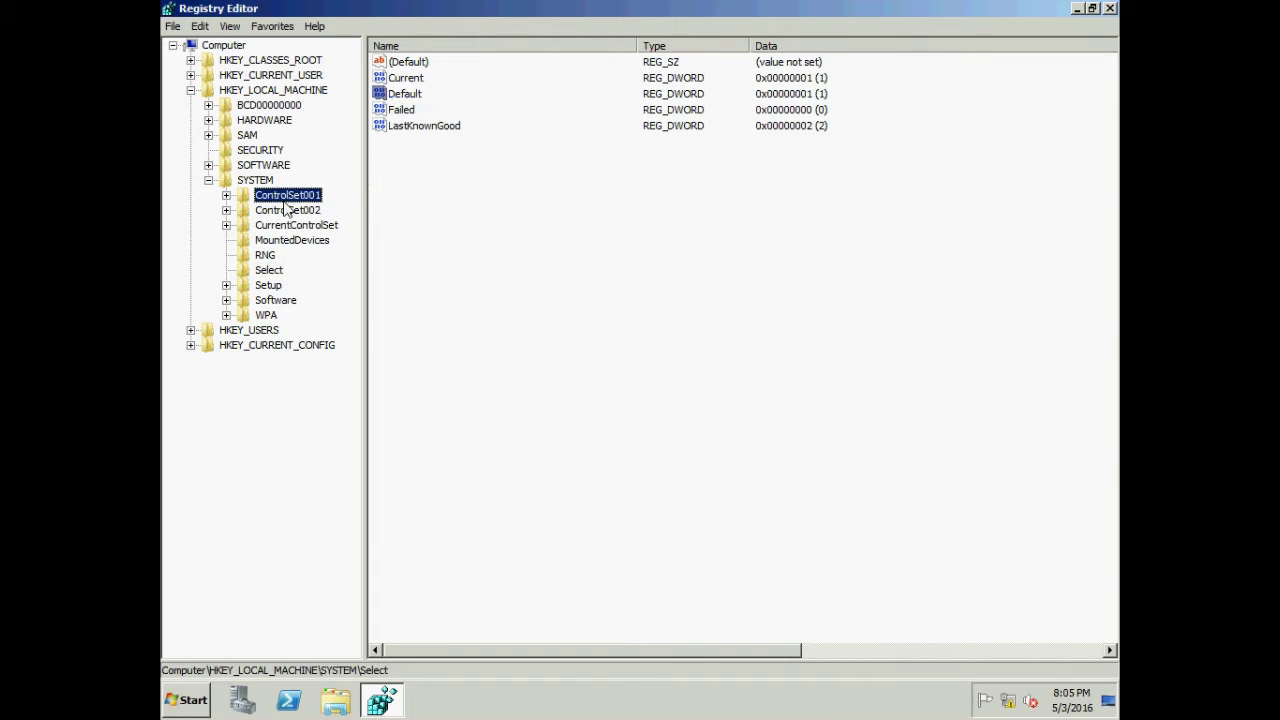
click(268, 272)
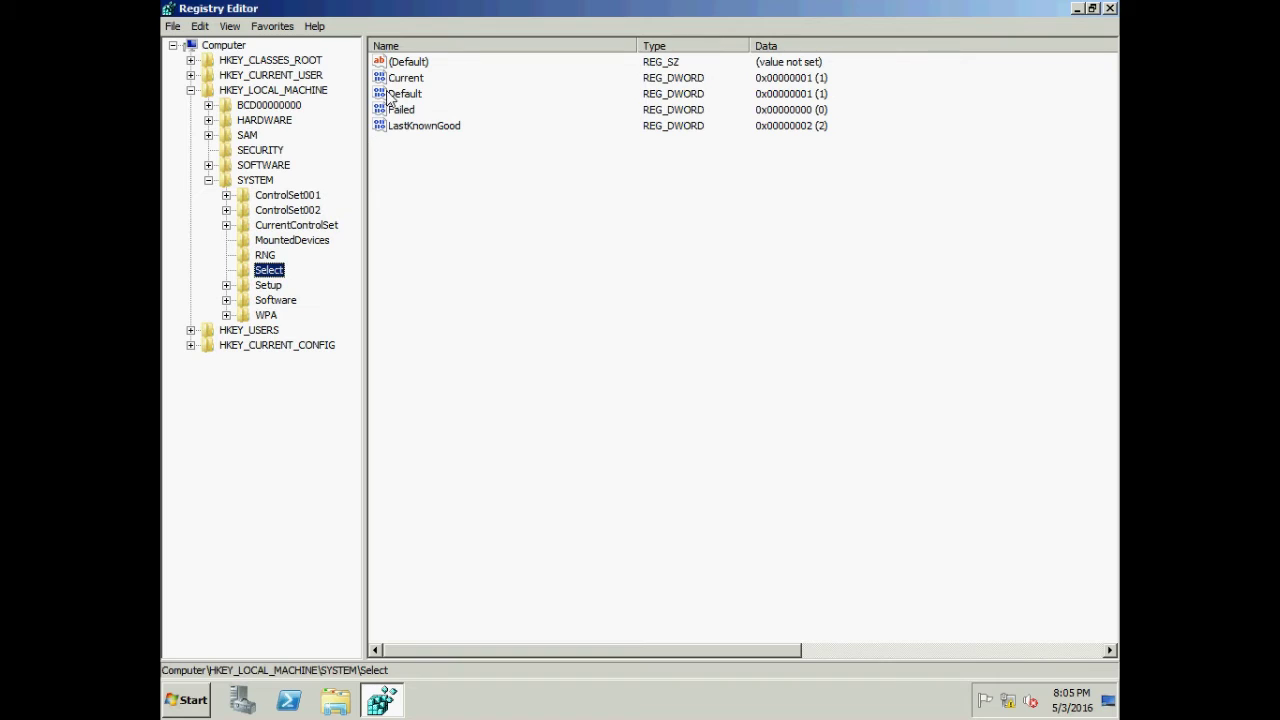
click(392, 94)
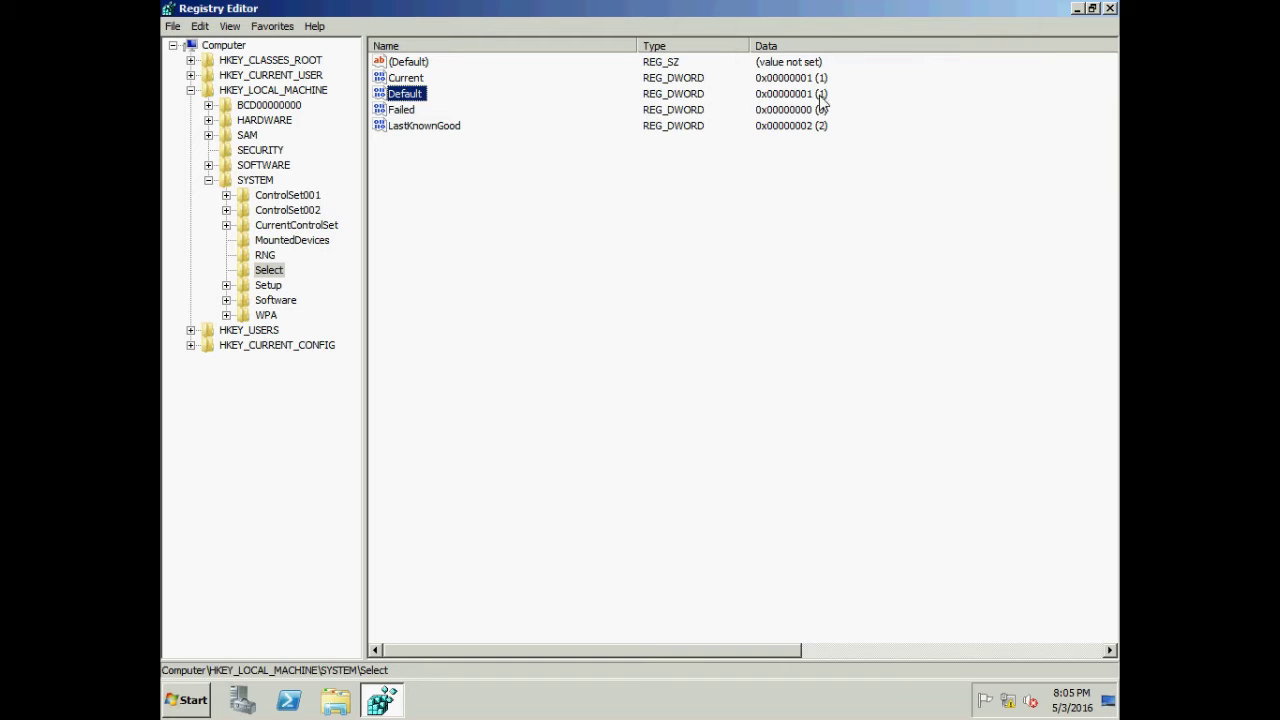
- Expand ControlSet002 and its services key, then collapse them along with SYSTEM
click(303, 212)
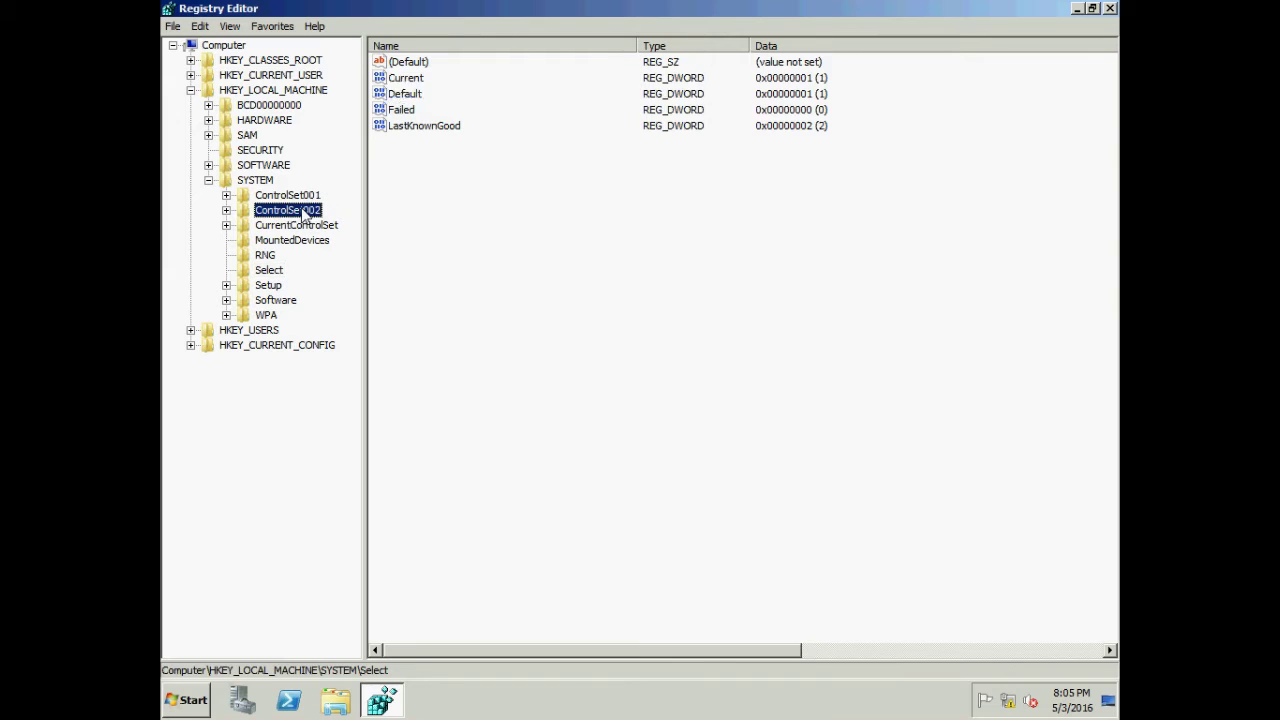
click(226, 210)
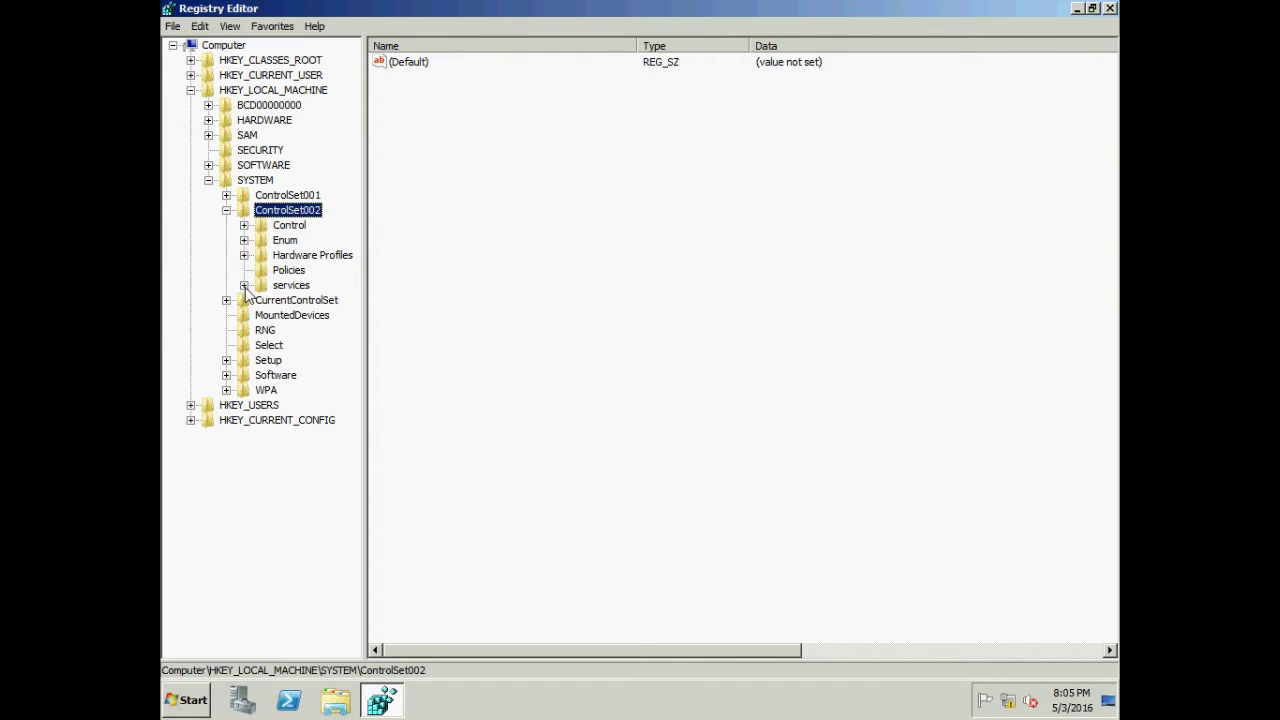
click(244, 285)
scroll(250, 340, up, 5)
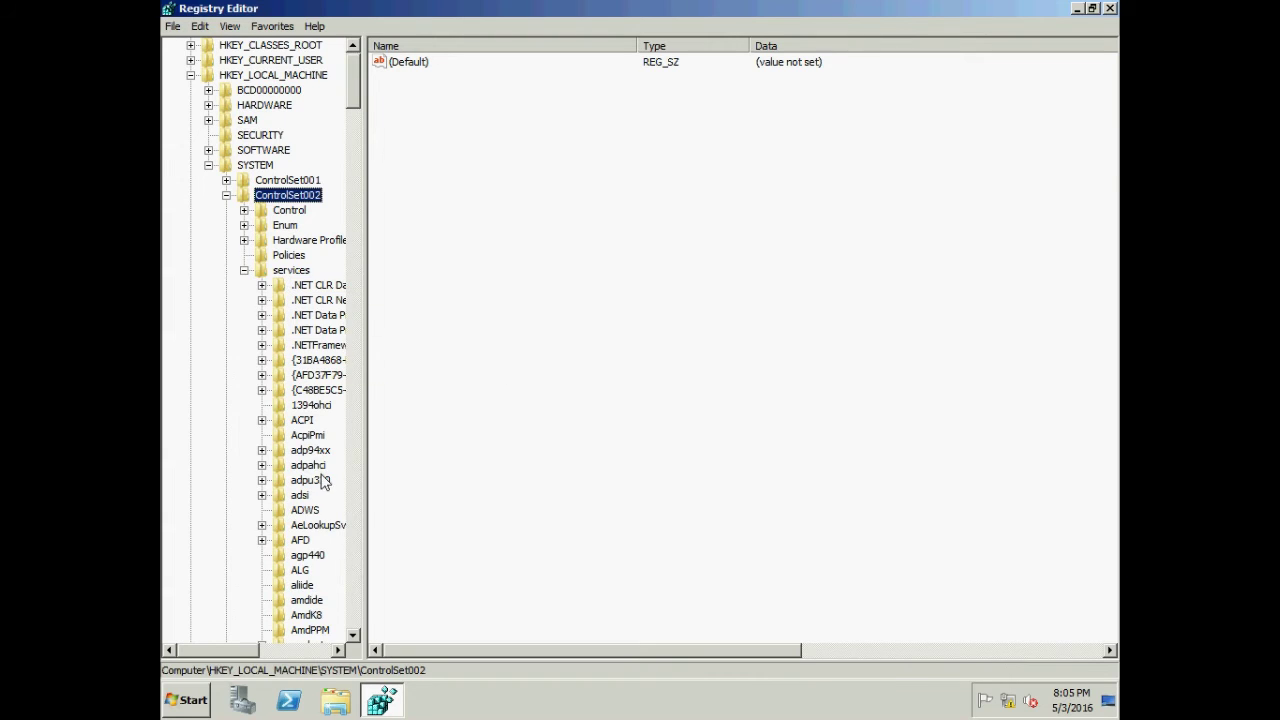
click(244, 270)
key(Left)
key(Left)
key(Left)
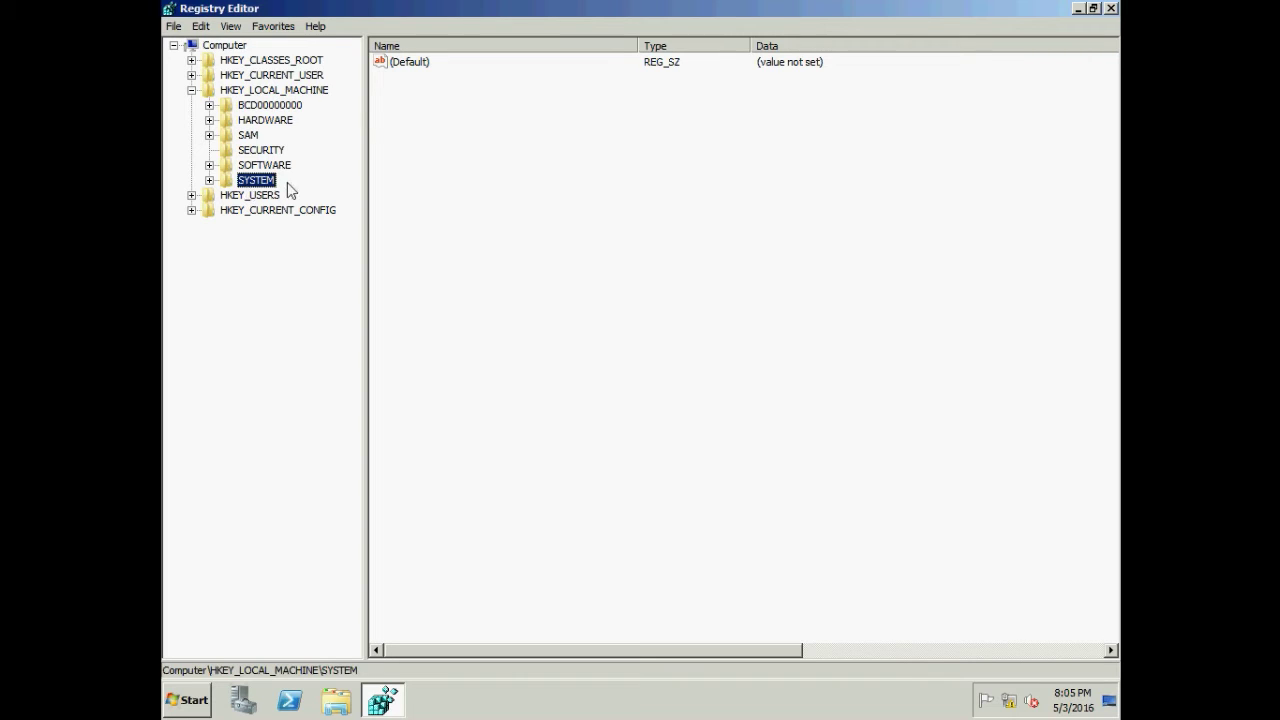
- Reopen HKEY_LOCAL_MACHINE\SYSTEM and the Select key, highlighting its Default value
click(240, 92)
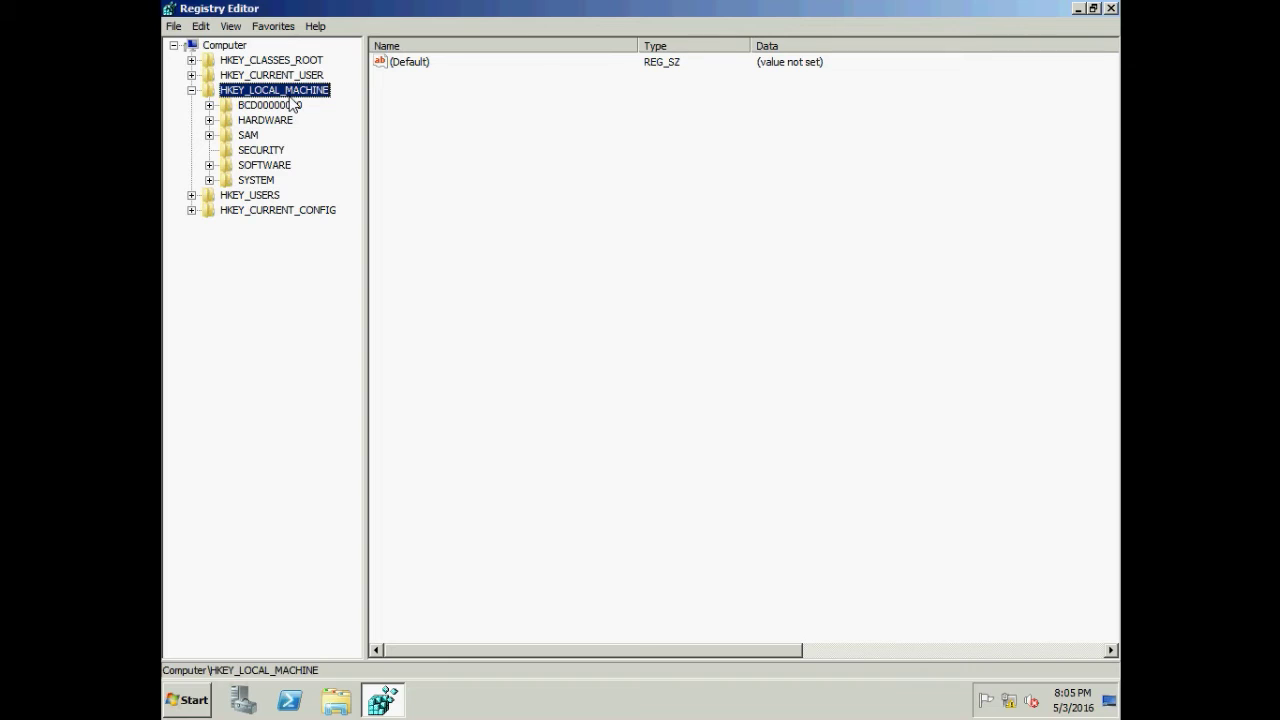
click(262, 182)
click(209, 180)
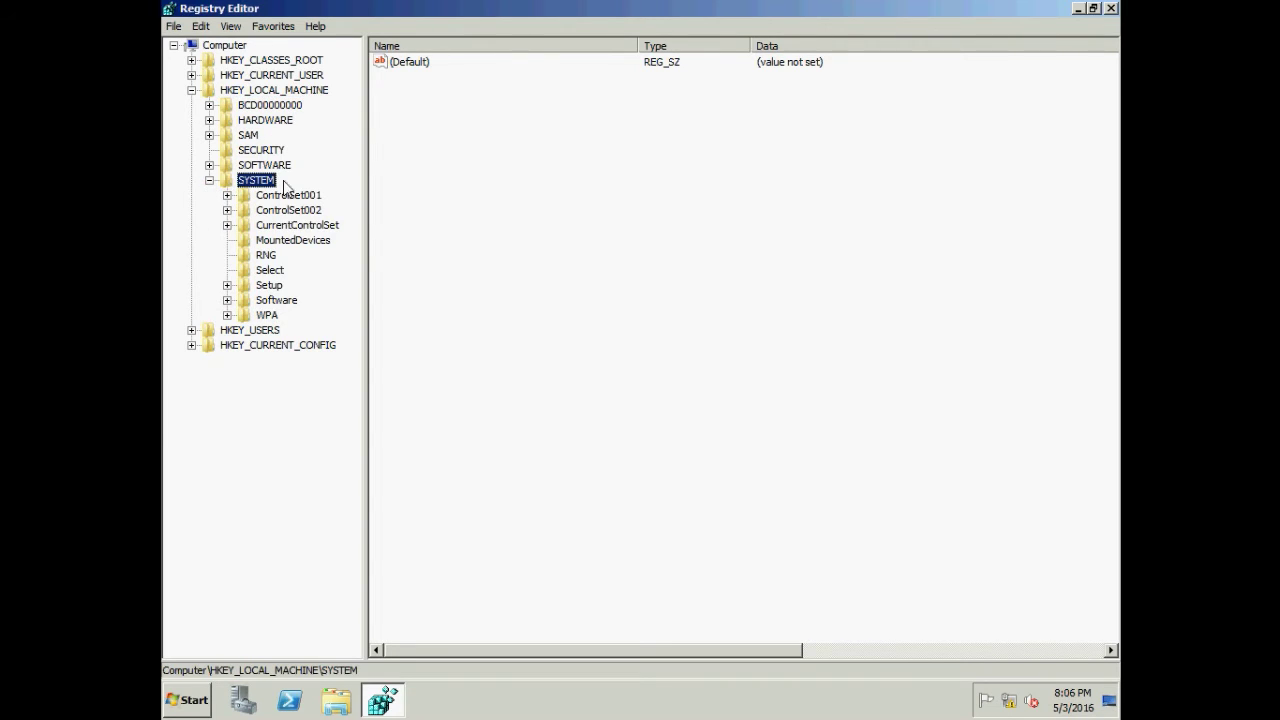
click(278, 270)
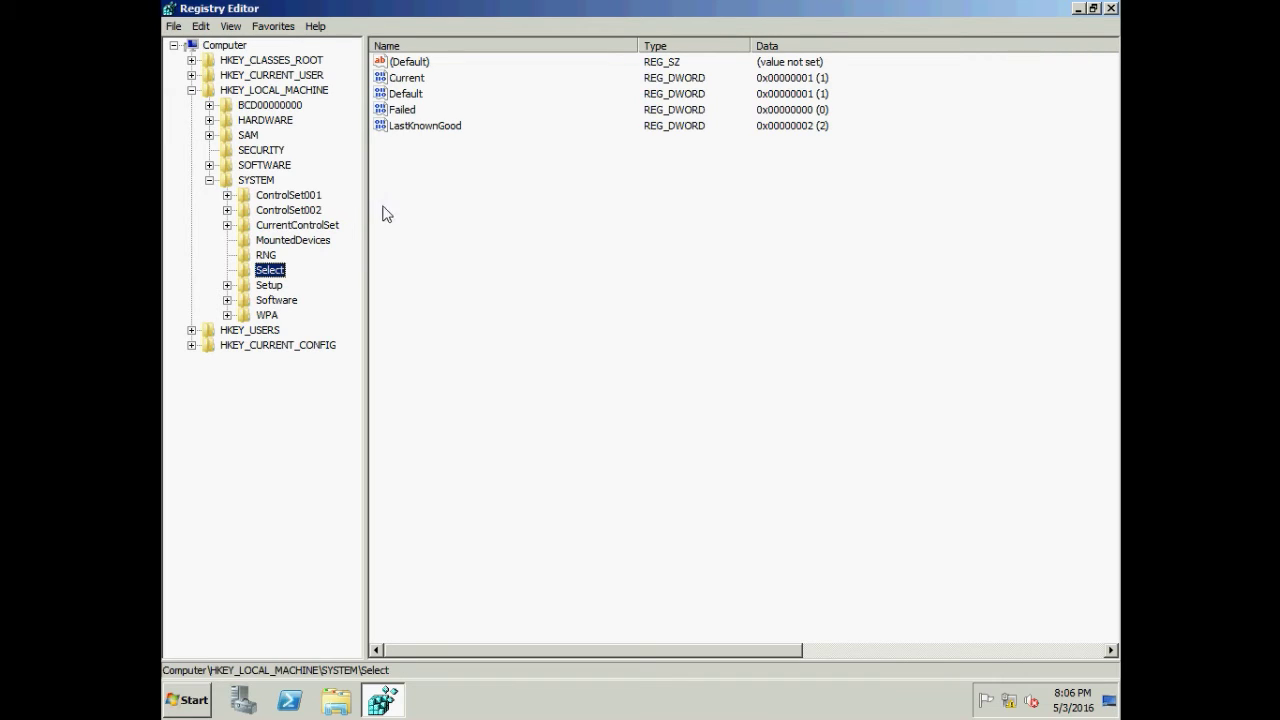
click(393, 96)
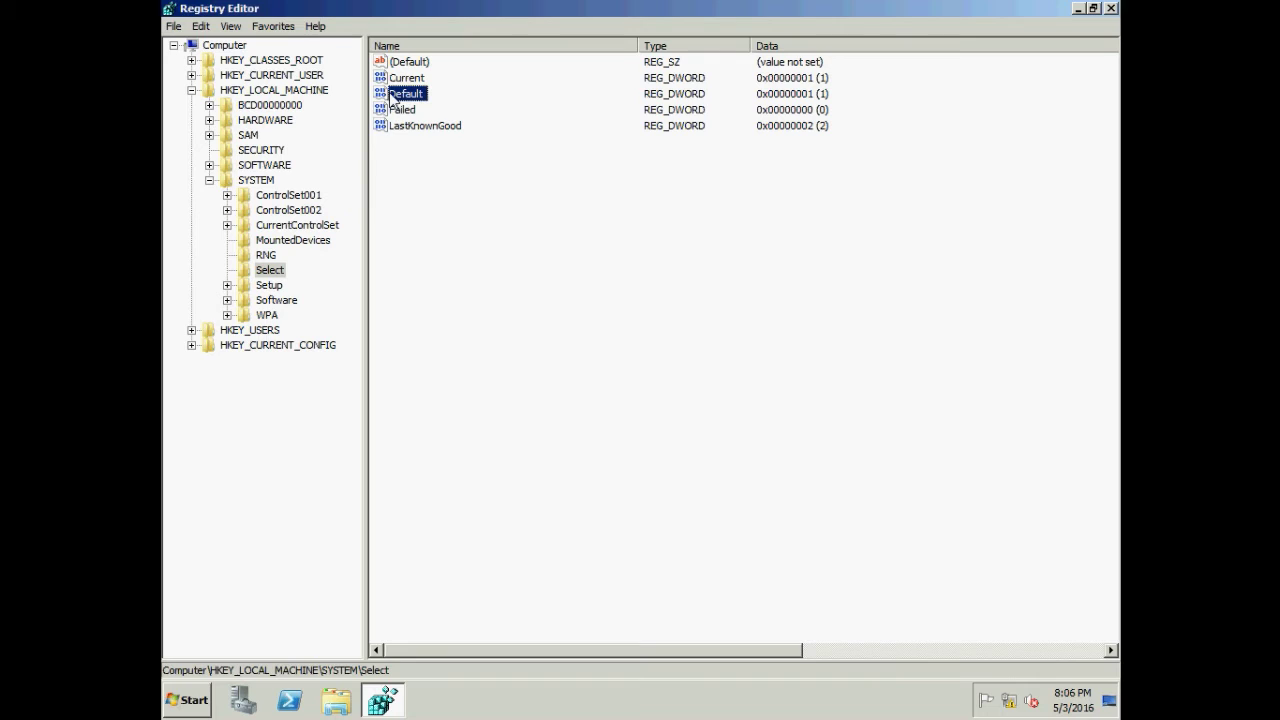
- Expand ControlSet001 and its services key, then collapse services and ControlSet001
click(294, 197)
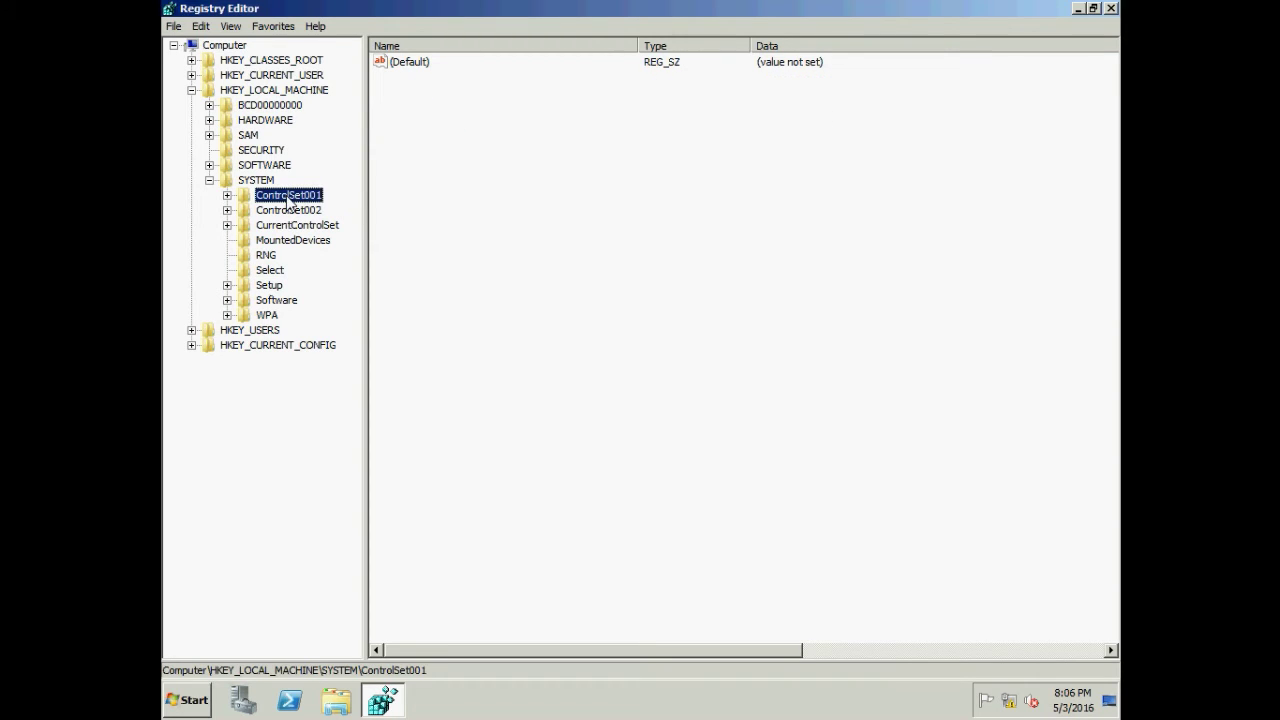
click(227, 196)
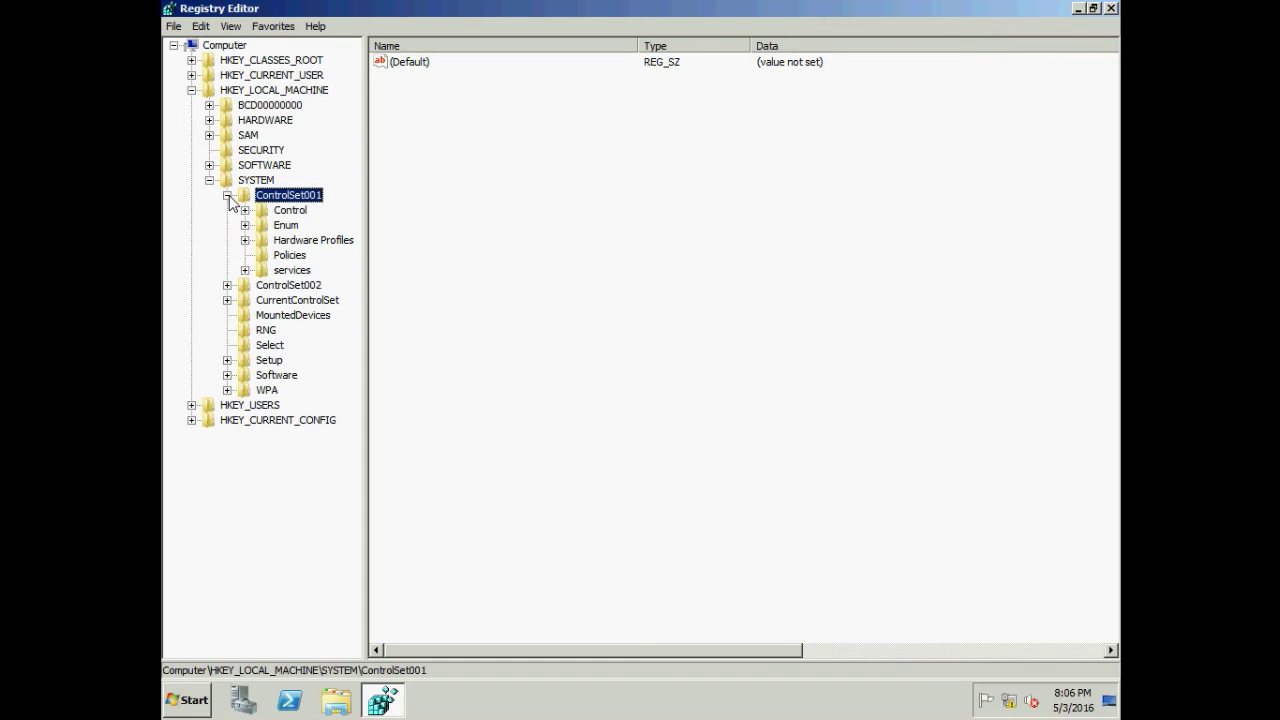
click(245, 270)
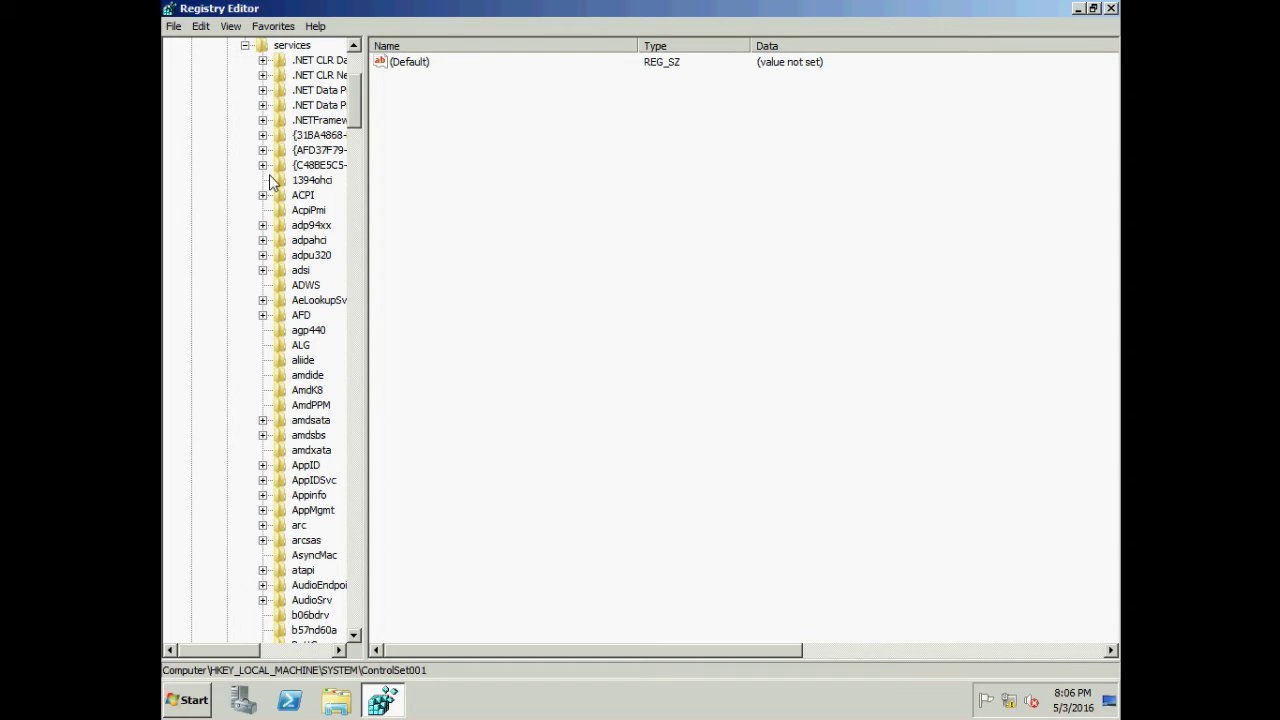
scroll(276, 245, up, 4)
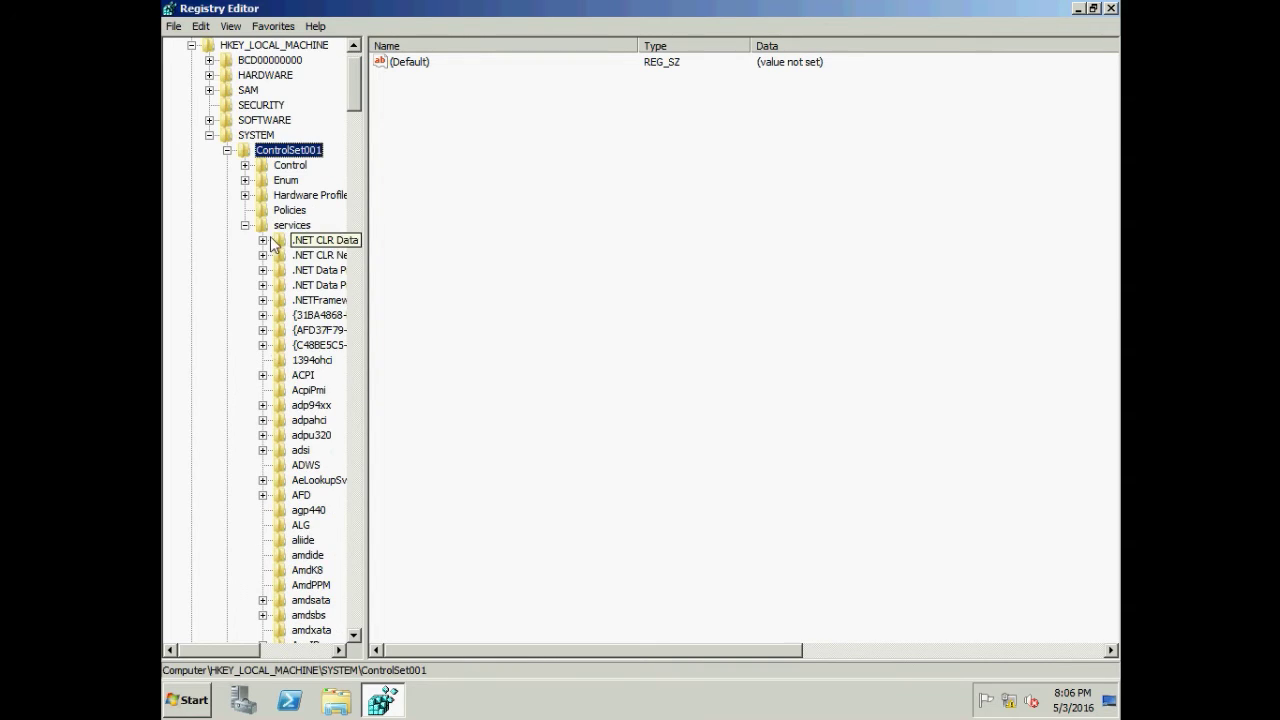
click(243, 226)
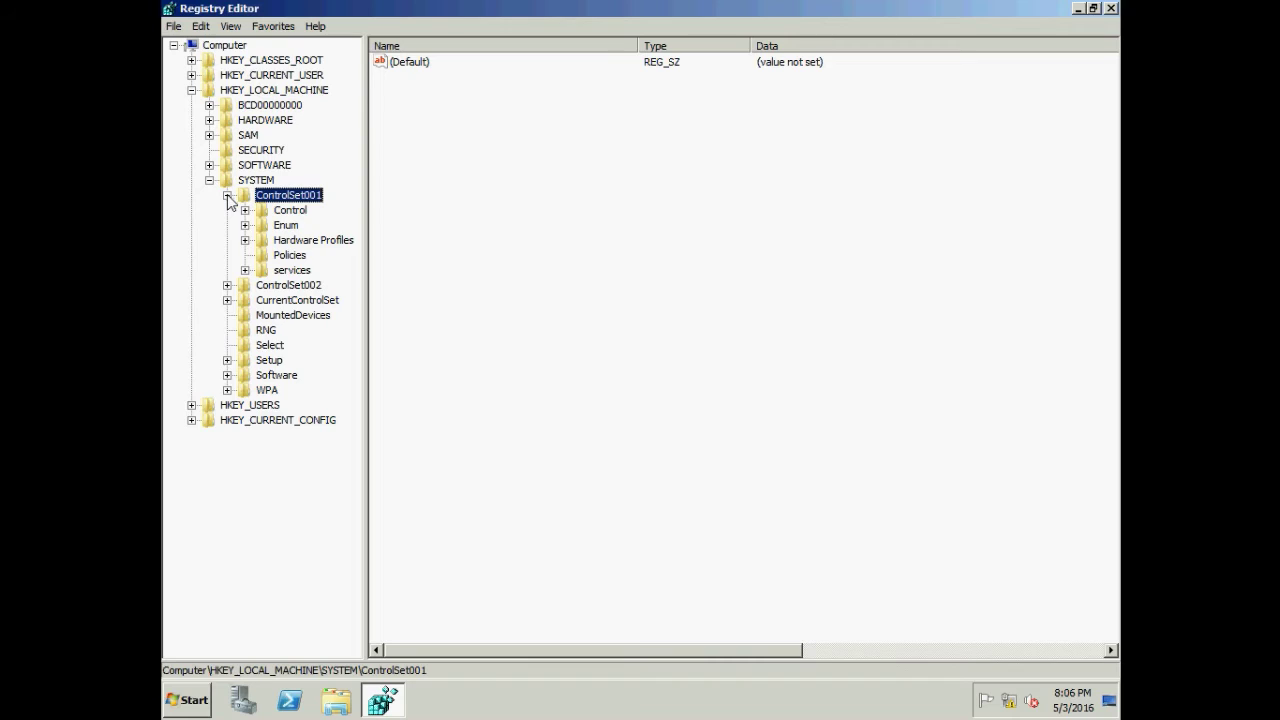
click(227, 195)
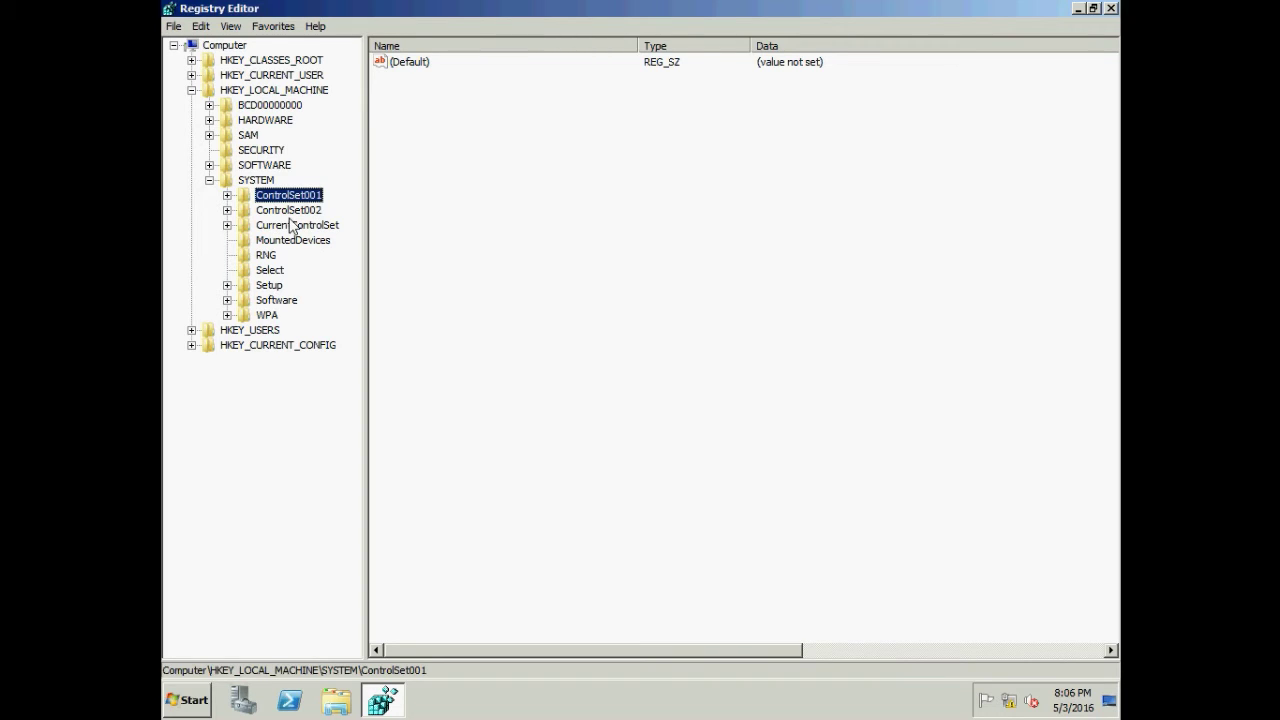
- Browse the ControlSet002, CurrentControlSet and MountedDevices keys under HKLM\SYSTEM
click(276, 212)
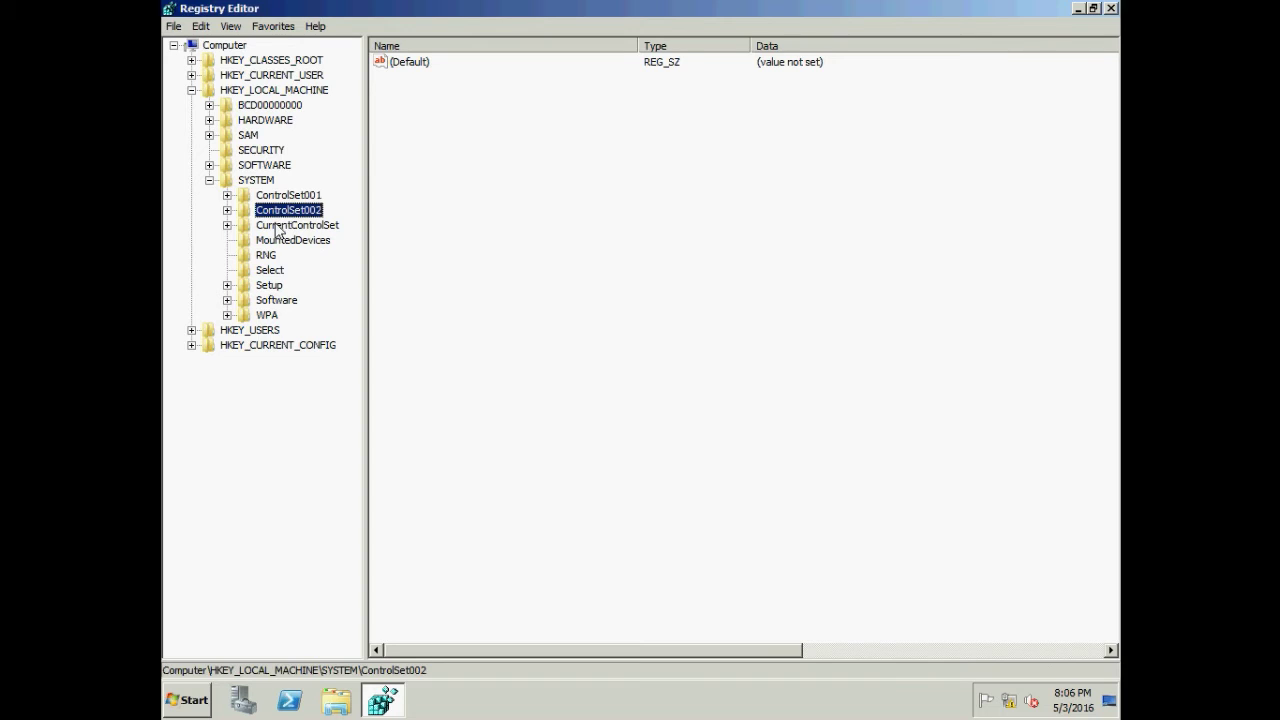
click(279, 227)
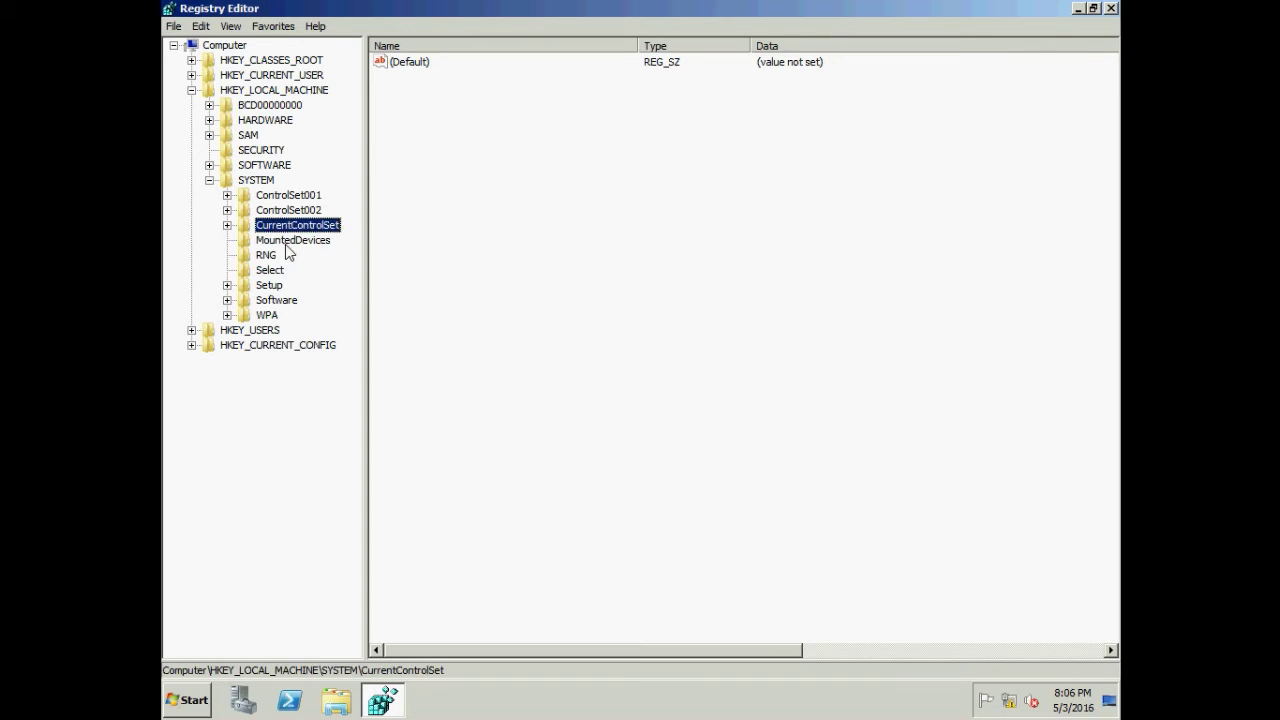
click(285, 242)
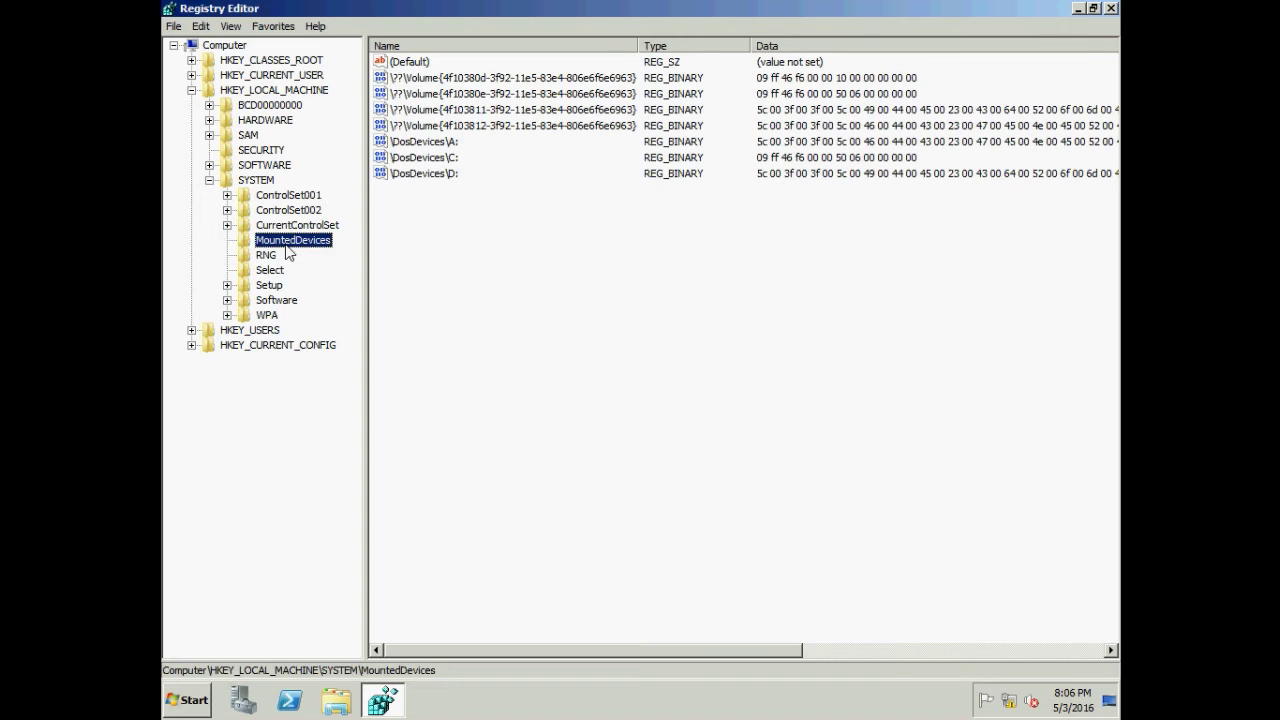
- Review Select's values (Current 1, Default 1, Failed 0, LastKnownGood 2), then revisit ControlSet001 and ControlSet002
click(268, 272)
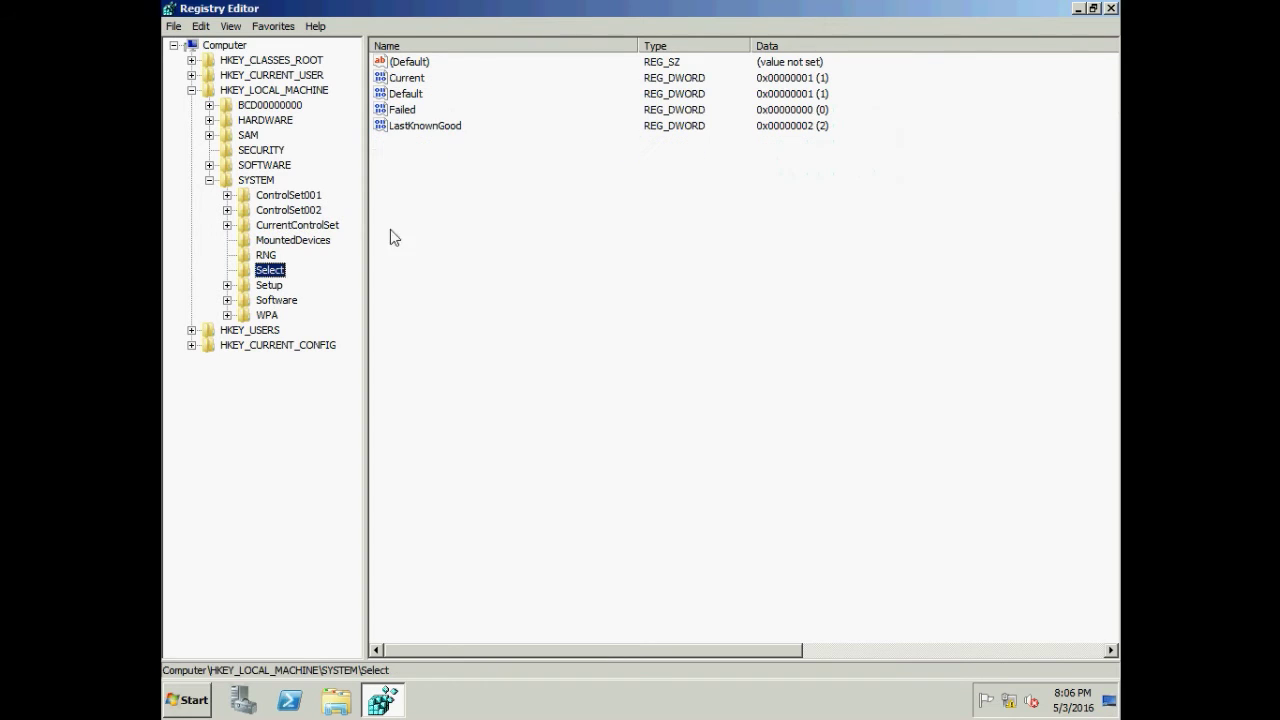
click(427, 129)
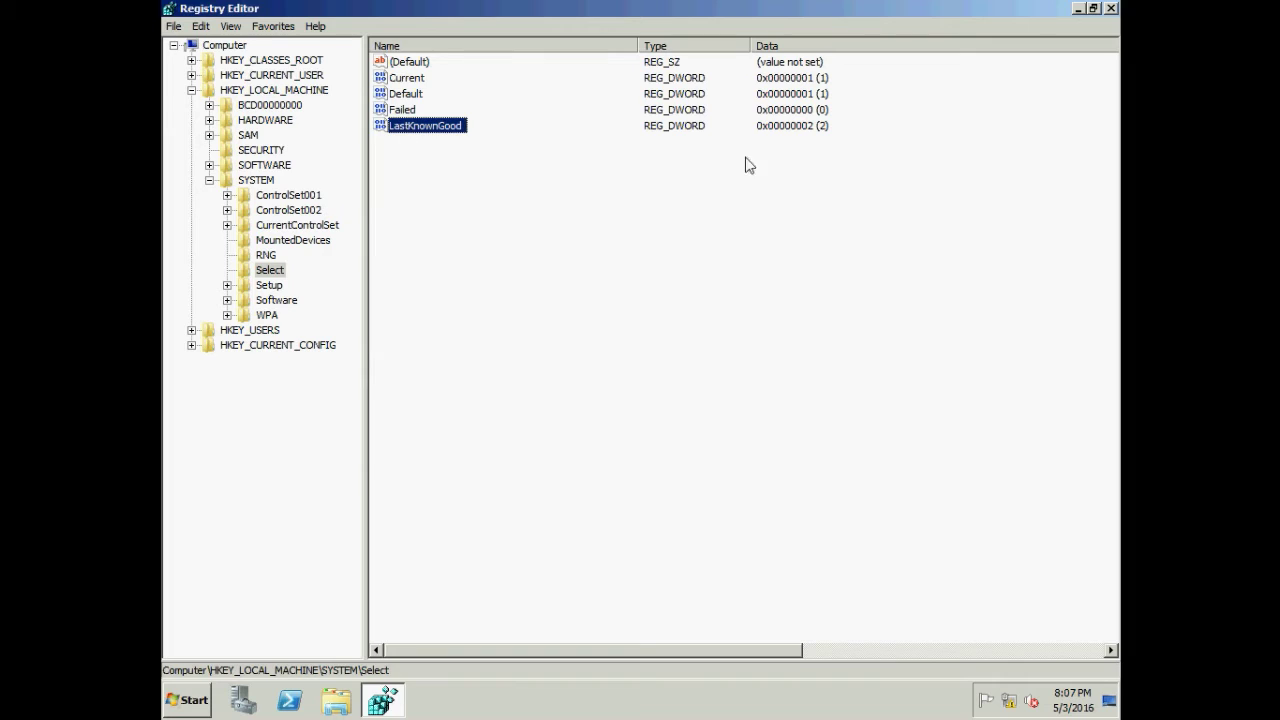
click(412, 80)
click(407, 96)
click(409, 111)
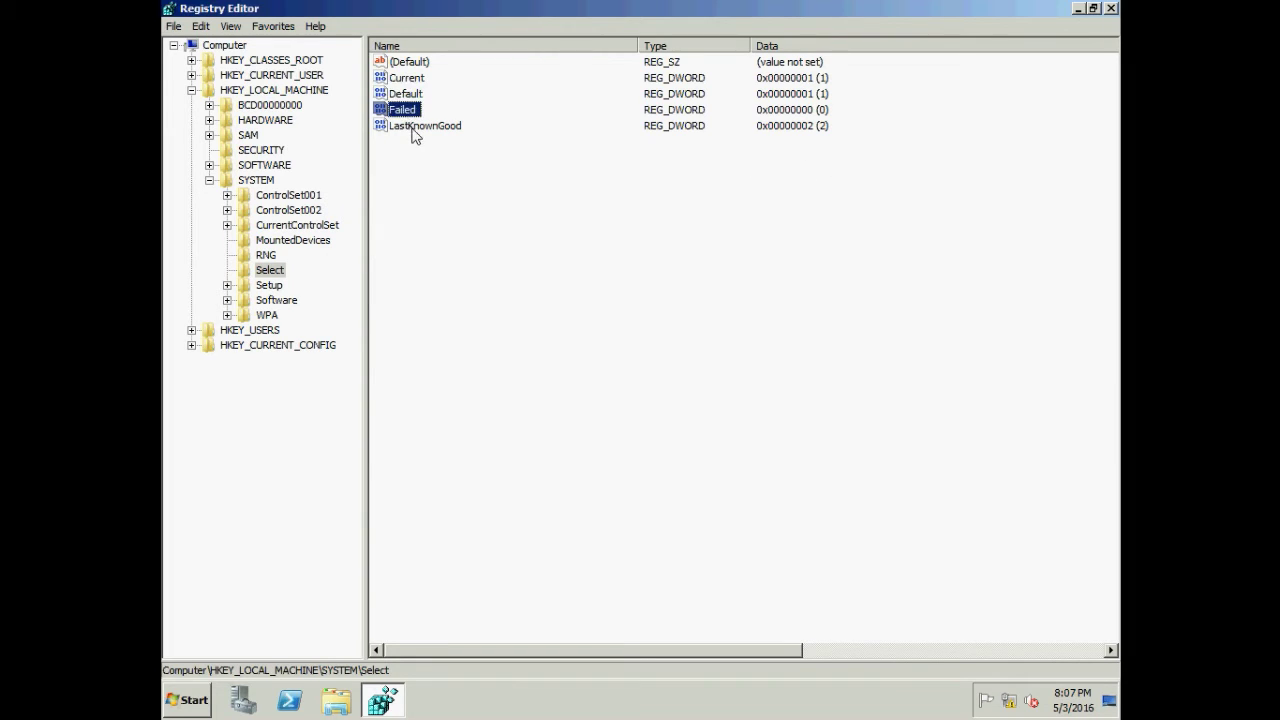
click(414, 128)
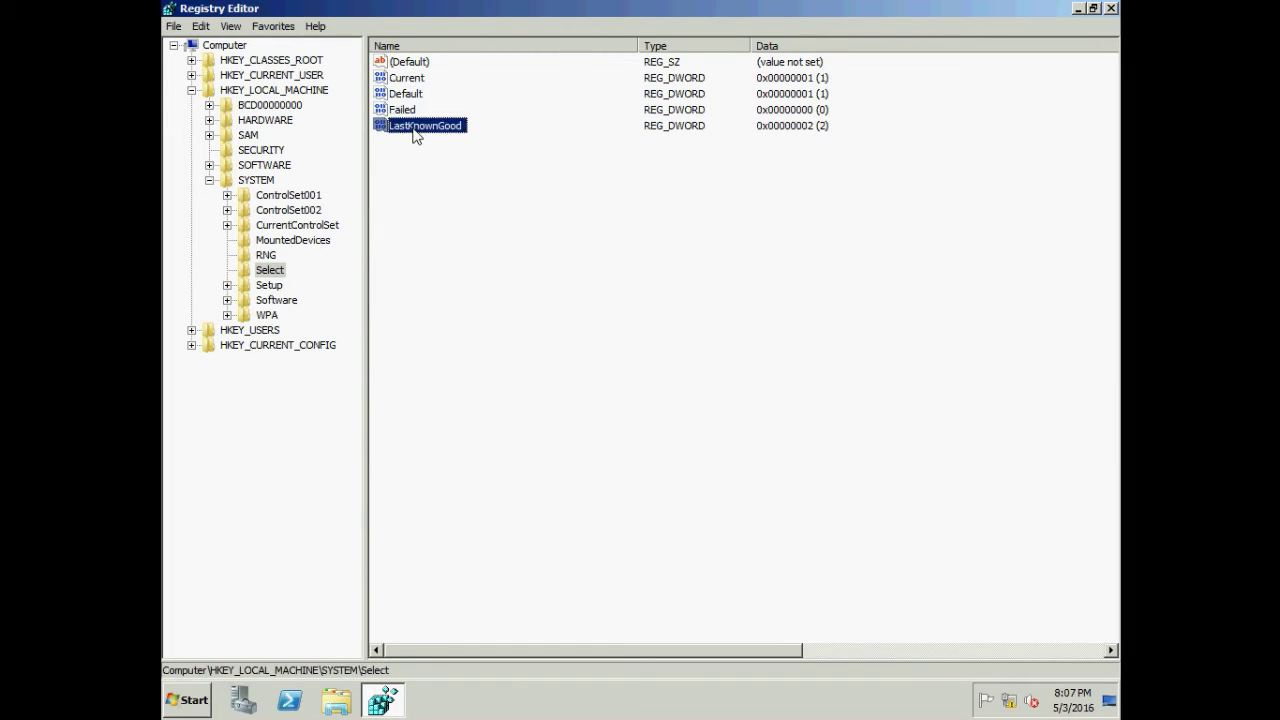
click(283, 198)
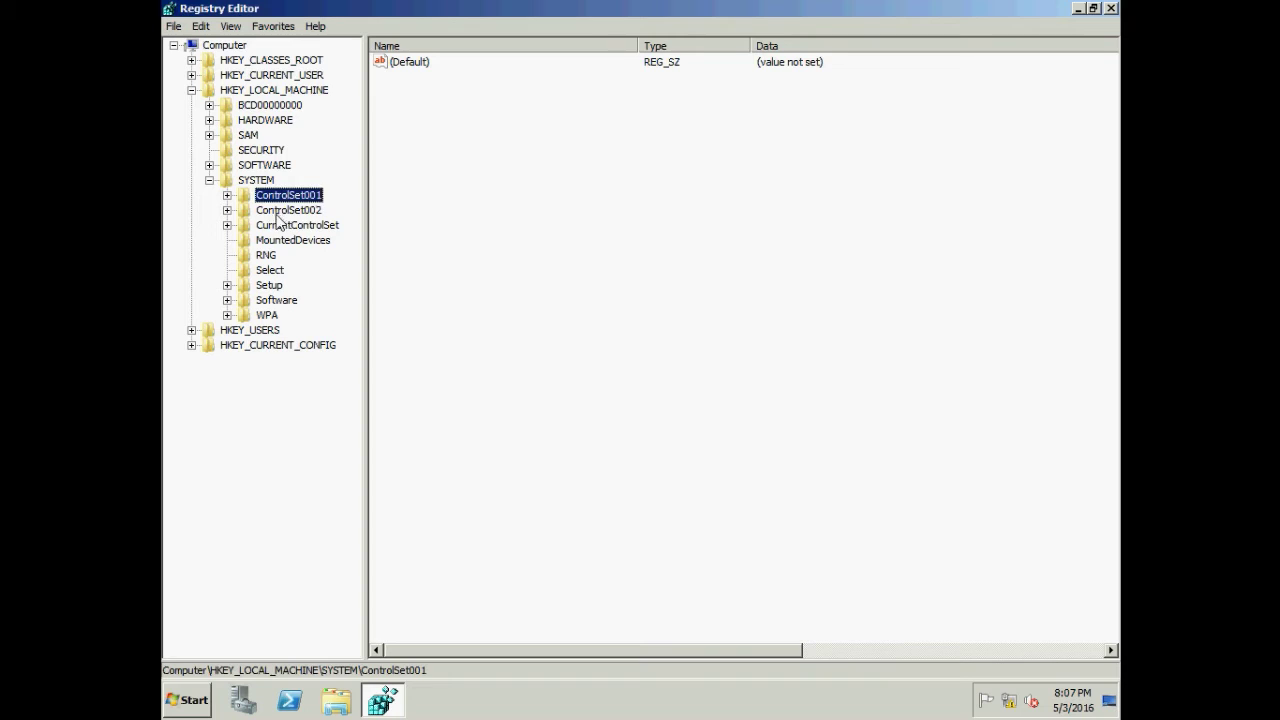
click(277, 213)
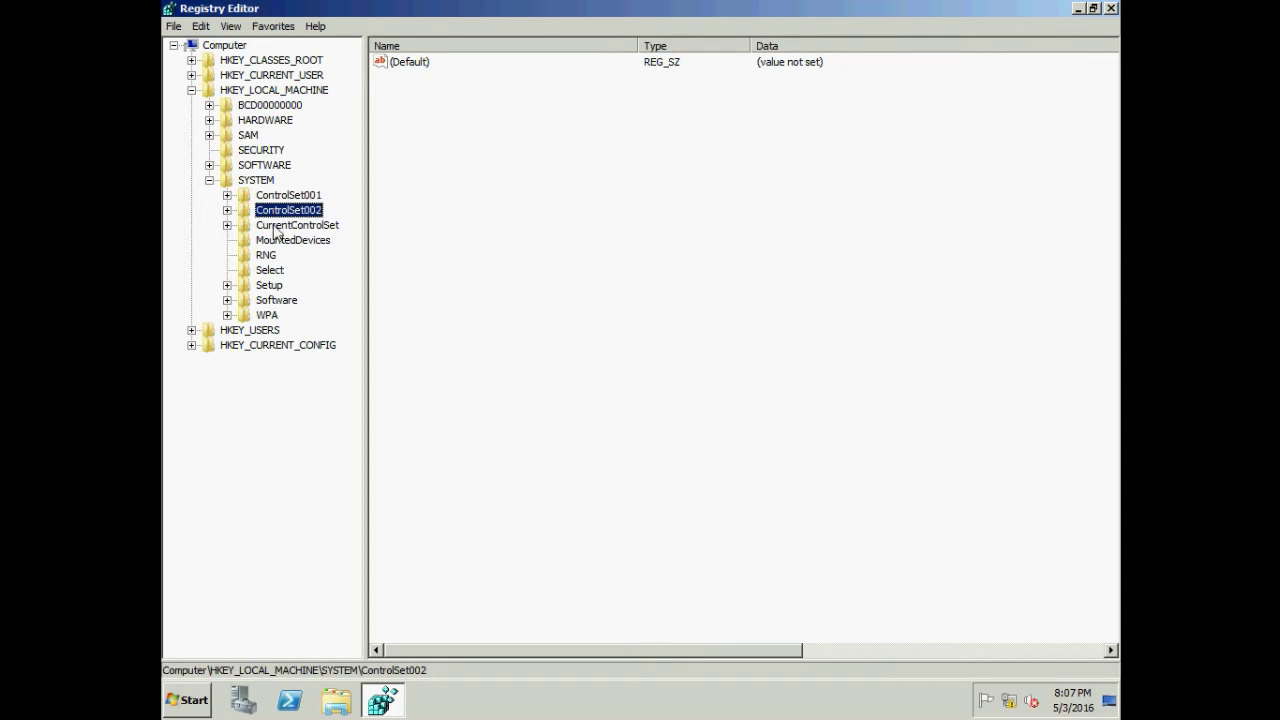
- Close Registry Editor and choose Restart from the Start menu's Log off options
click(1111, 9)
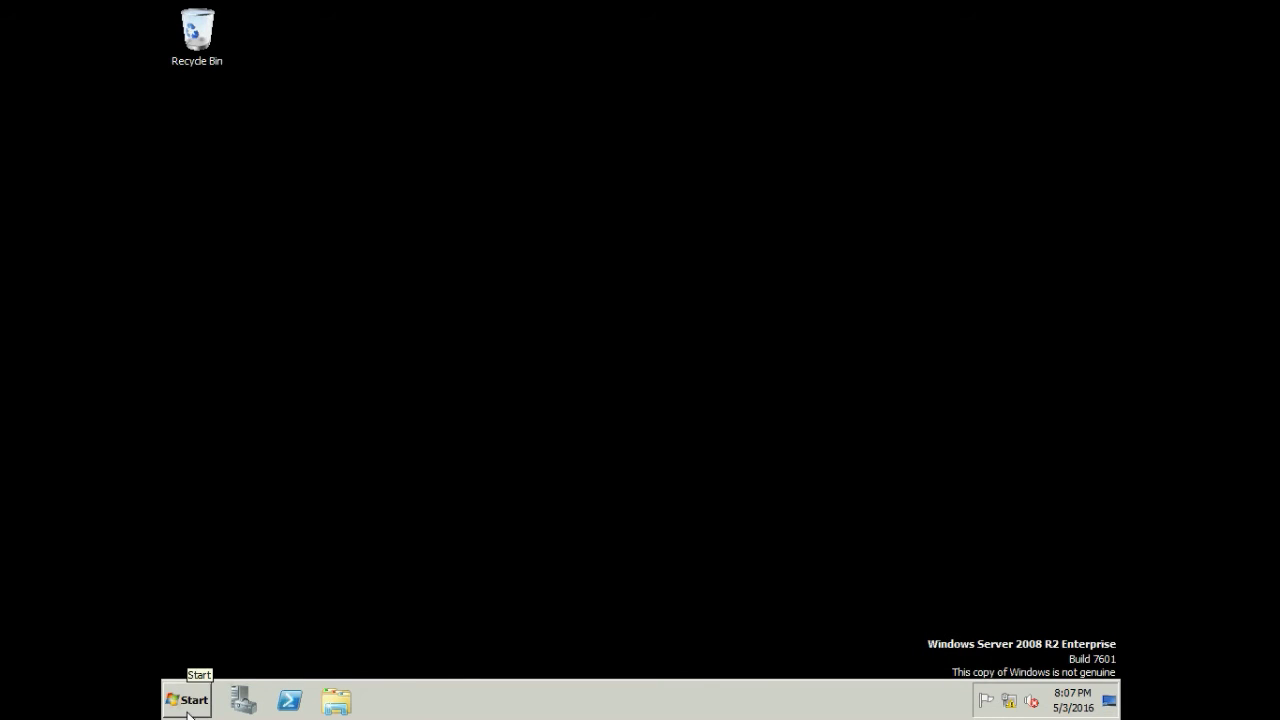
click(188, 708)
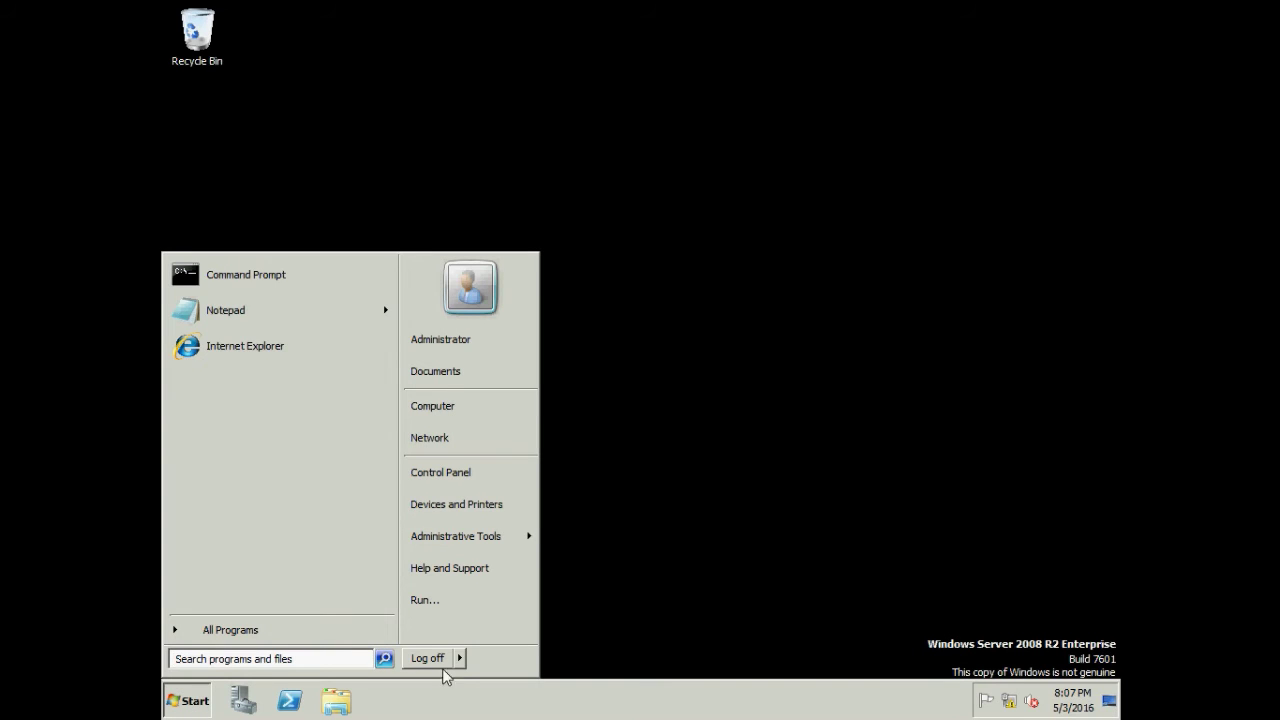
click(460, 658)
click(503, 632)
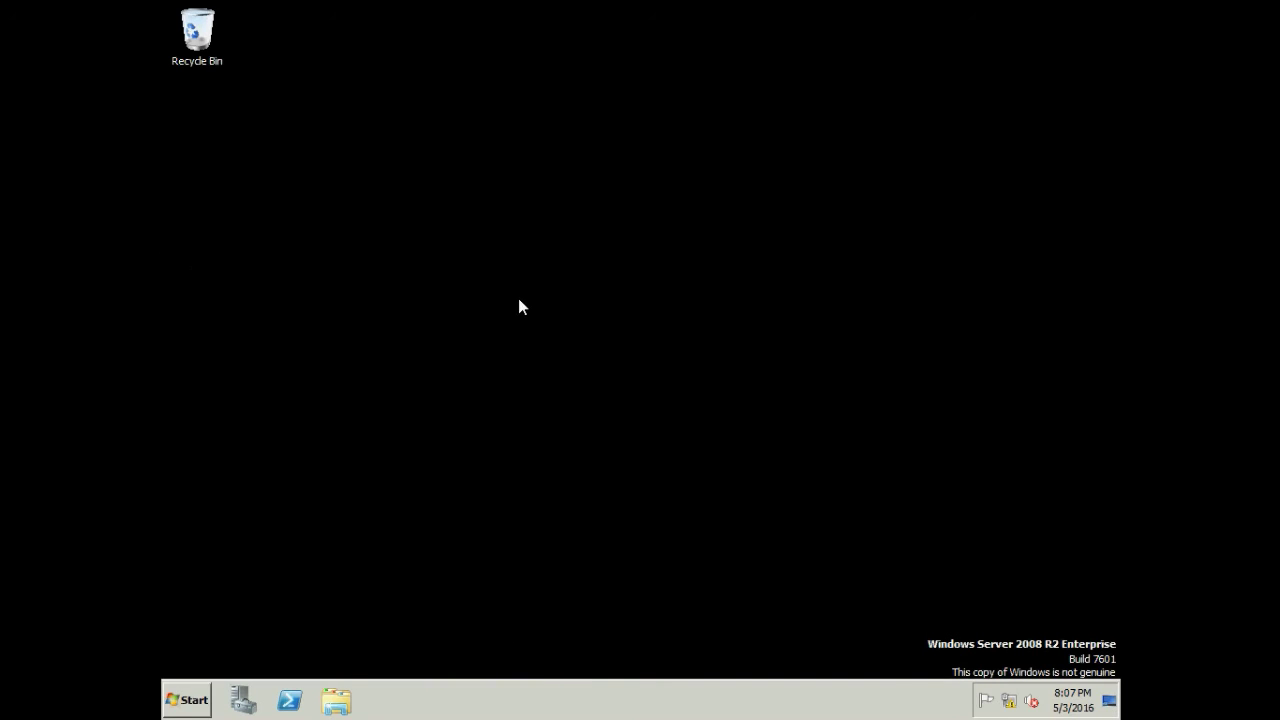
- Give the restart the comment 'test', confirm, and boot with Last Known Good Configuration
click(651, 400)
text(test)
click(675, 453)
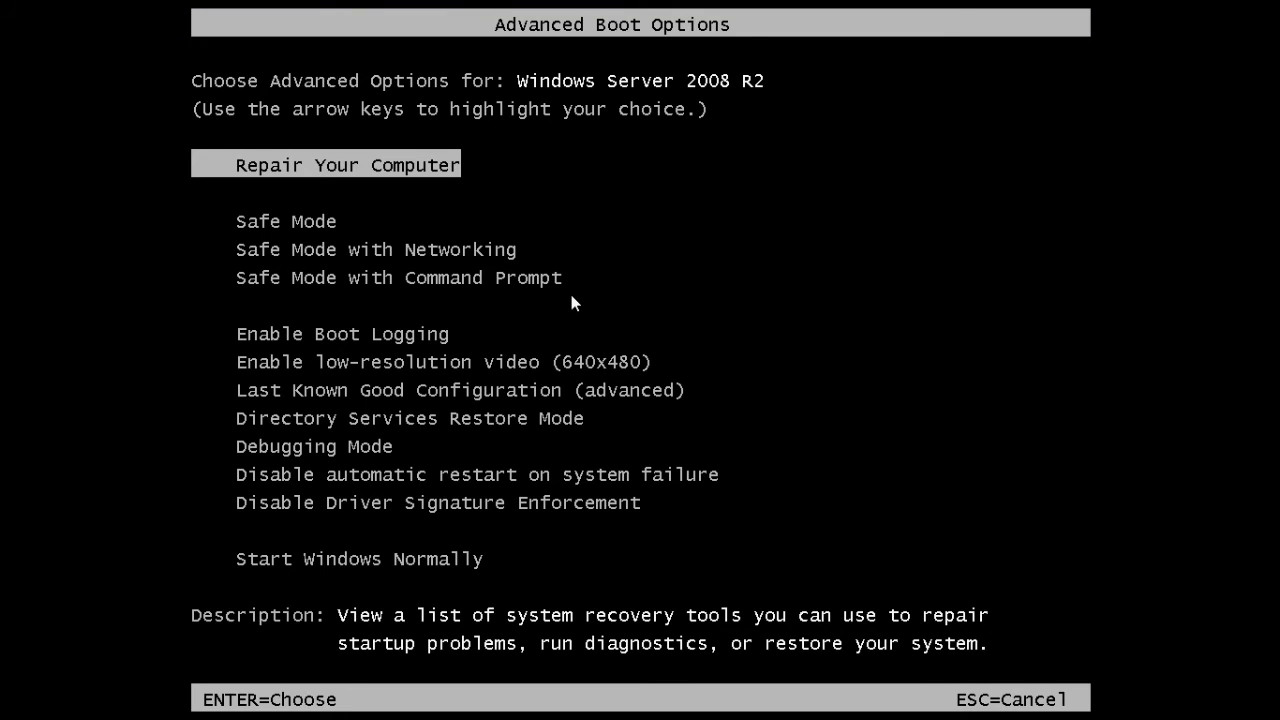
key(Down)
key(Down)
key(Down)
key(Down)
key(Down)
key(Down)
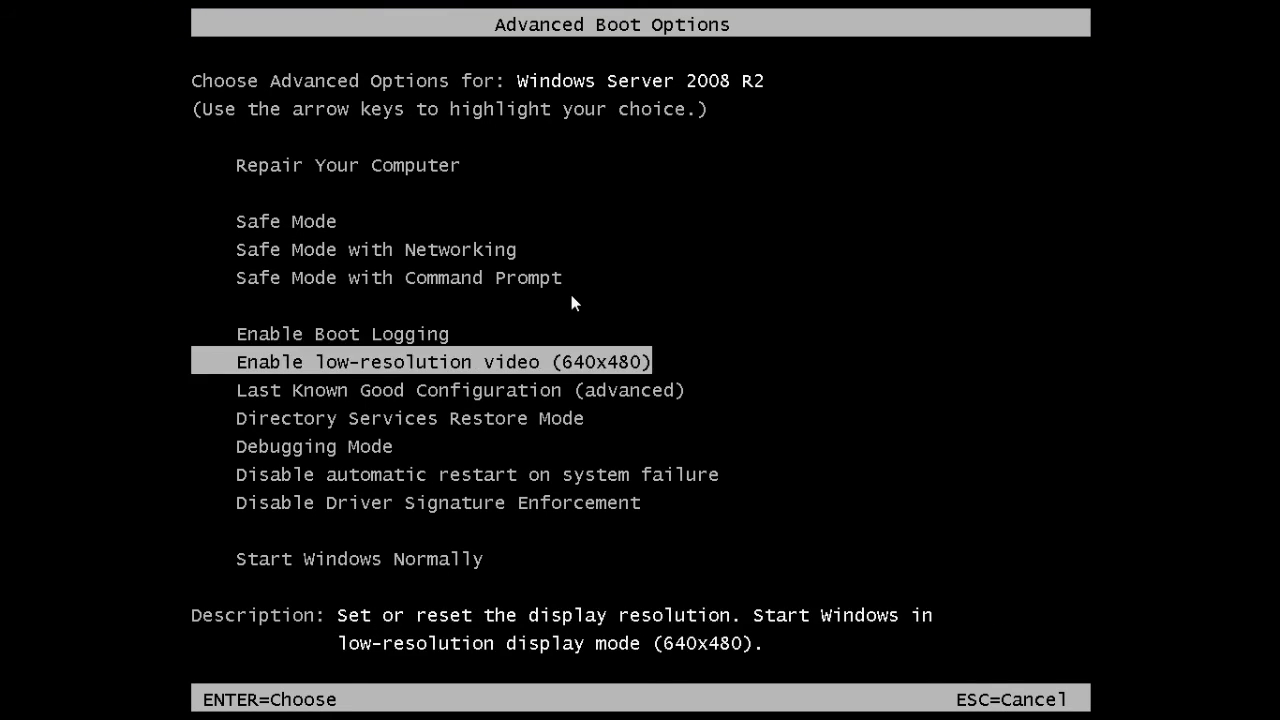
key(Return)
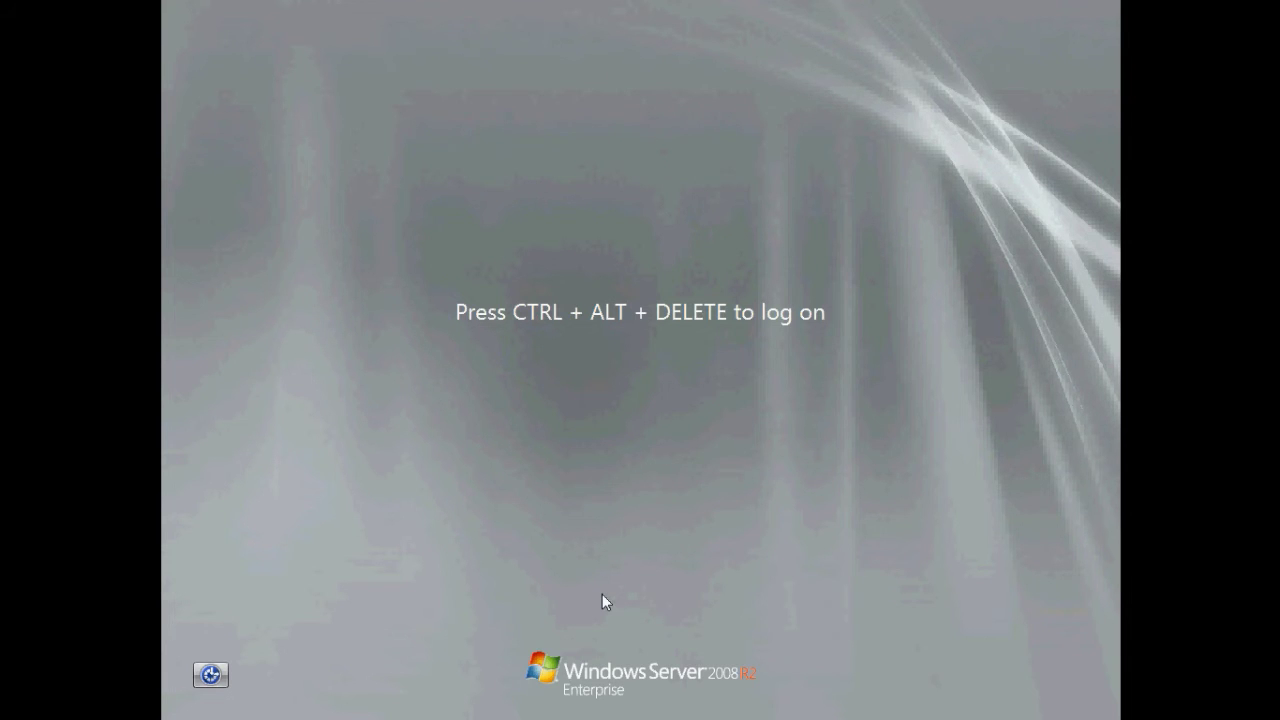
- Log on as administrator with the account password and cancel the Windows Activation prompt
key(ctrl+alt+Delete)
text(*********)
key(Return)
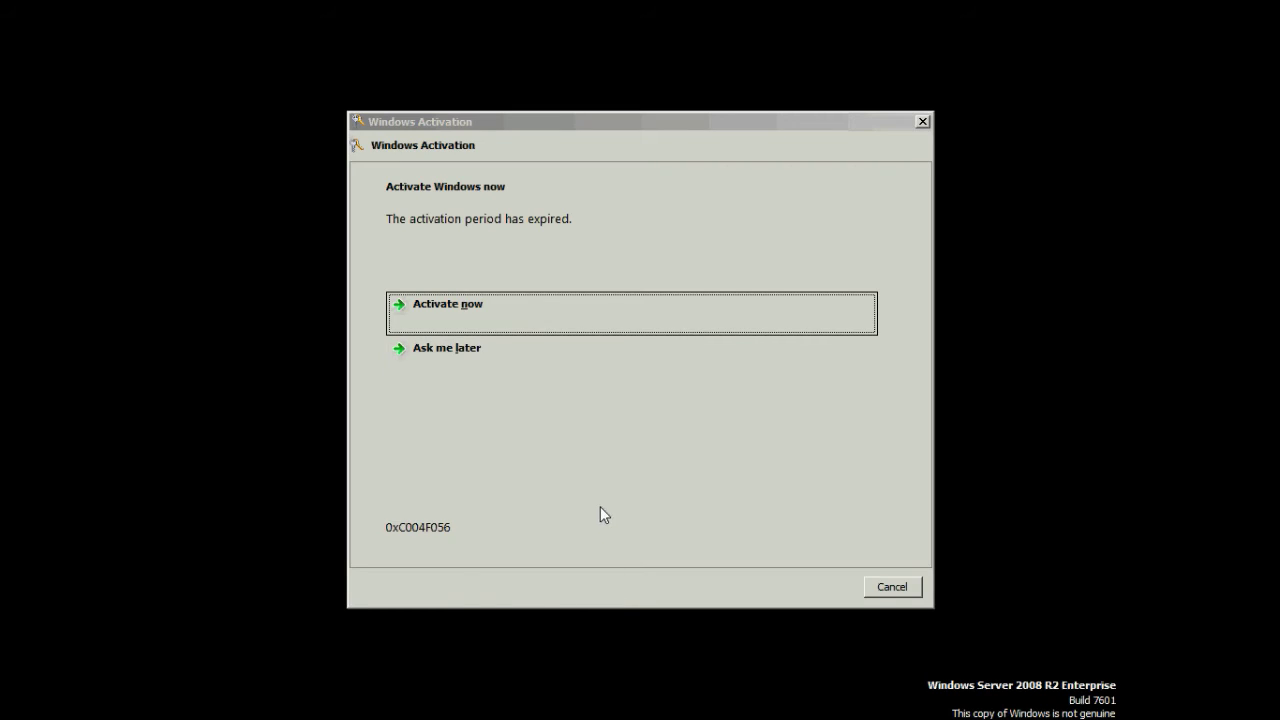
click(904, 588)
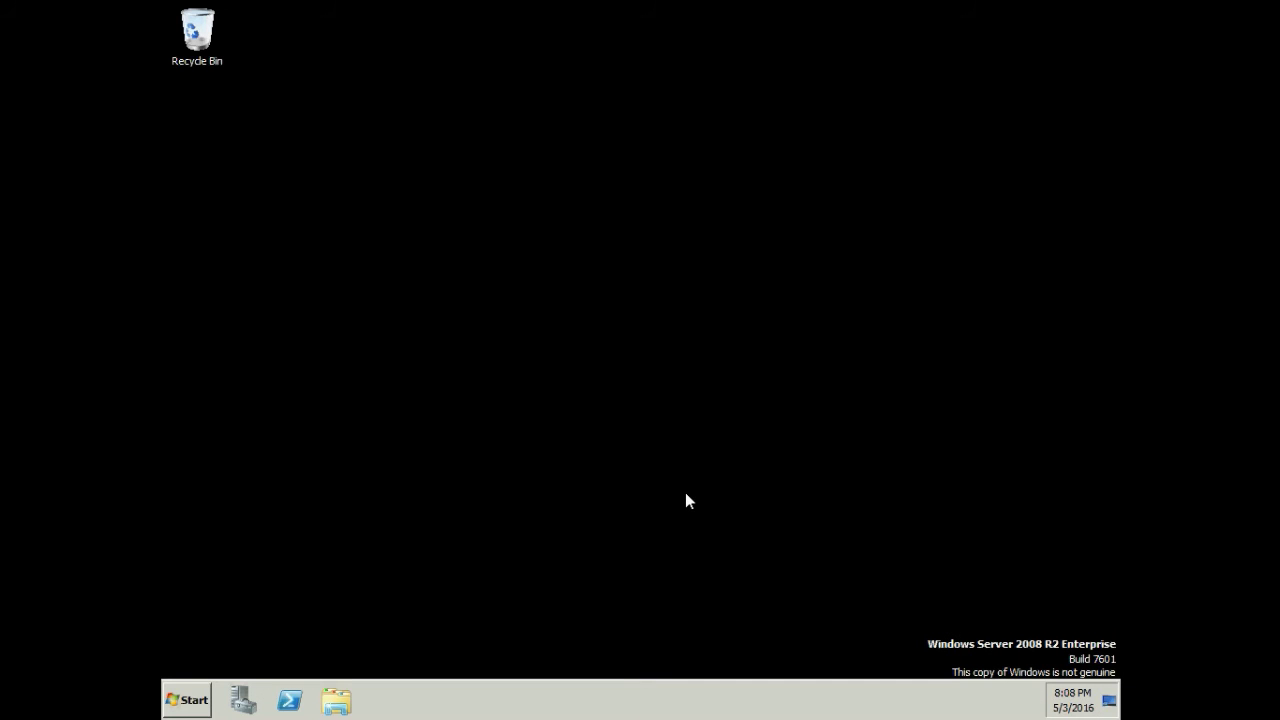
- Launch regedit from Run and expand the tree down to HKEY_LOCAL_MACHINE\SYSTEM
key(super+r)
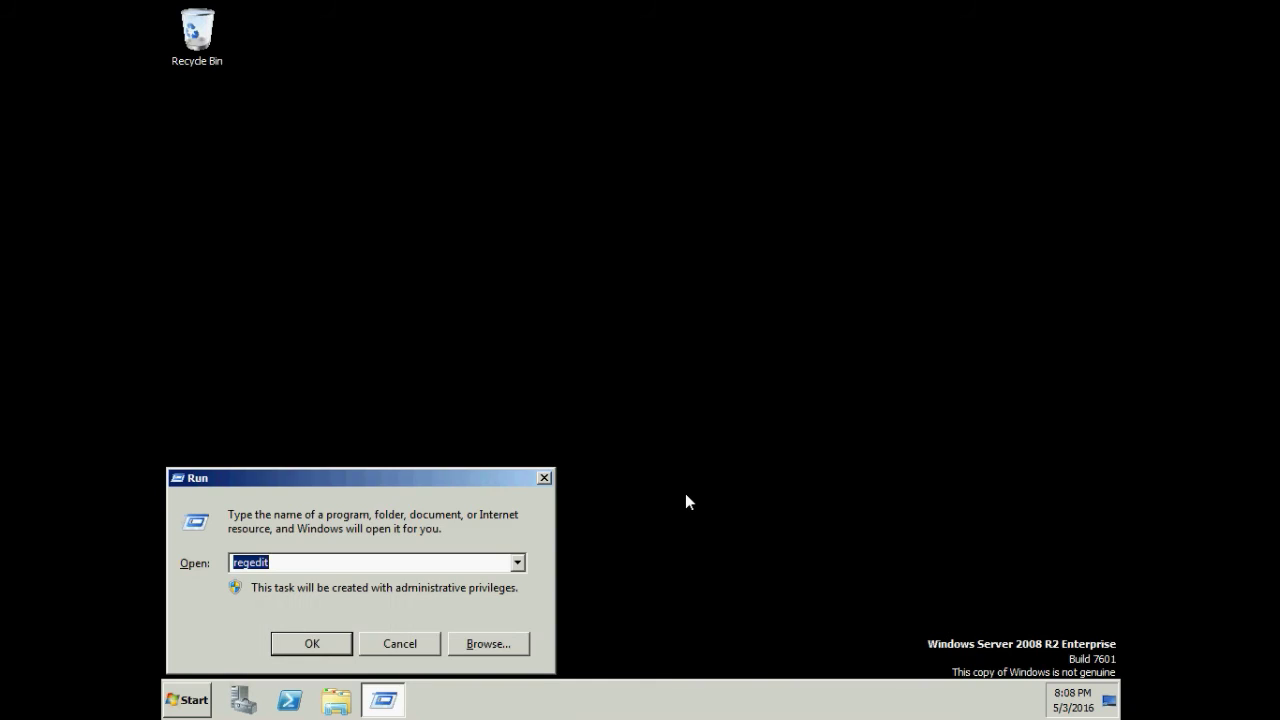
key(Return)
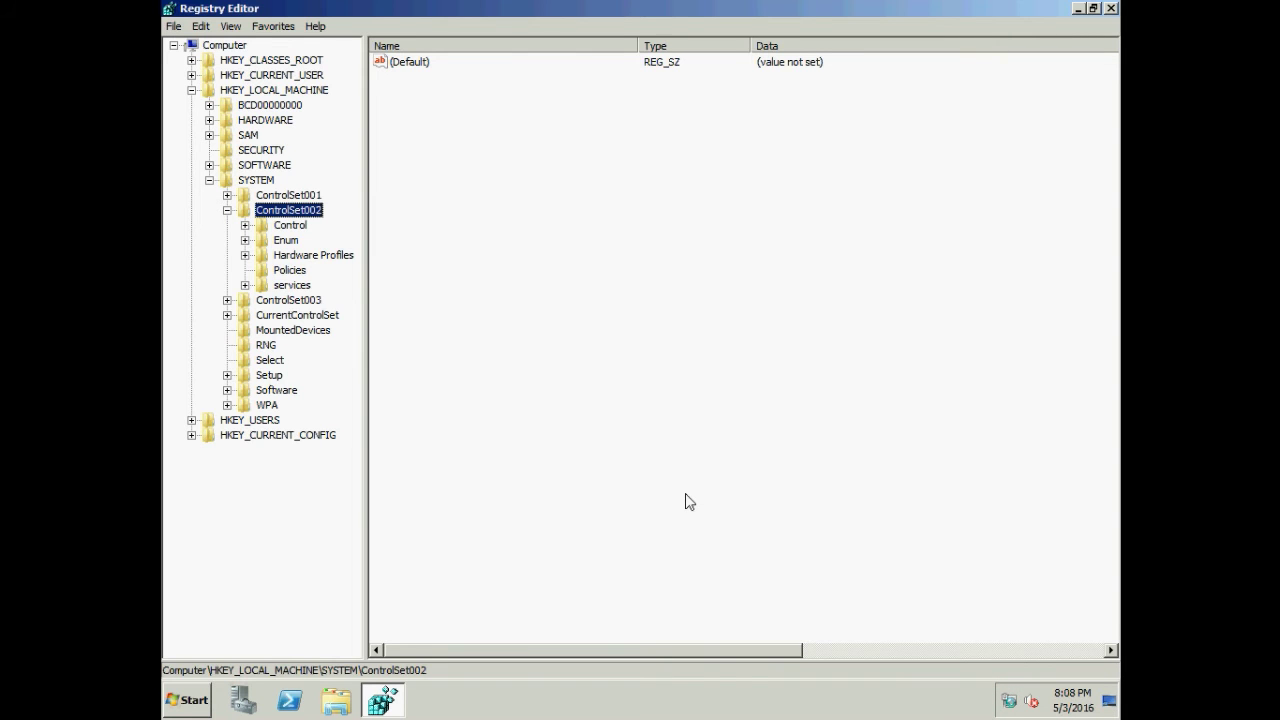
key(Left)
key(Left)
key(Left)
key(Left)
key(Left)
key(Left)
key(Left)
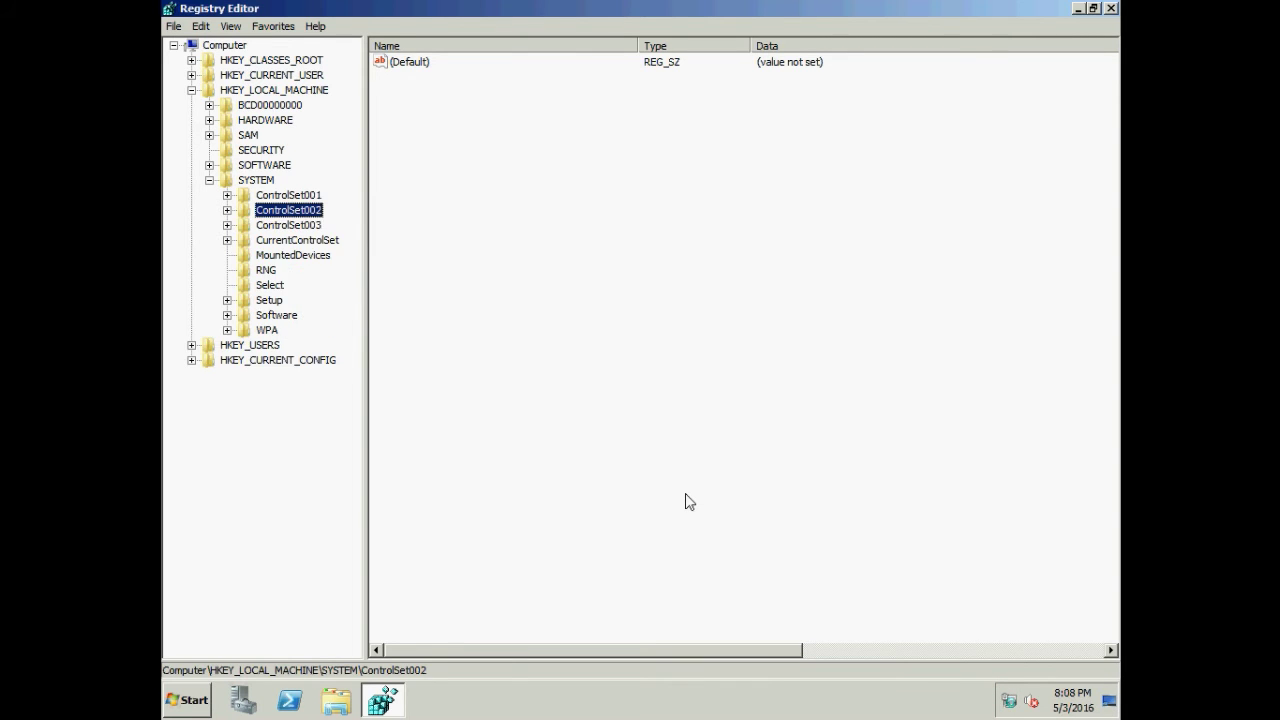
key(Right)
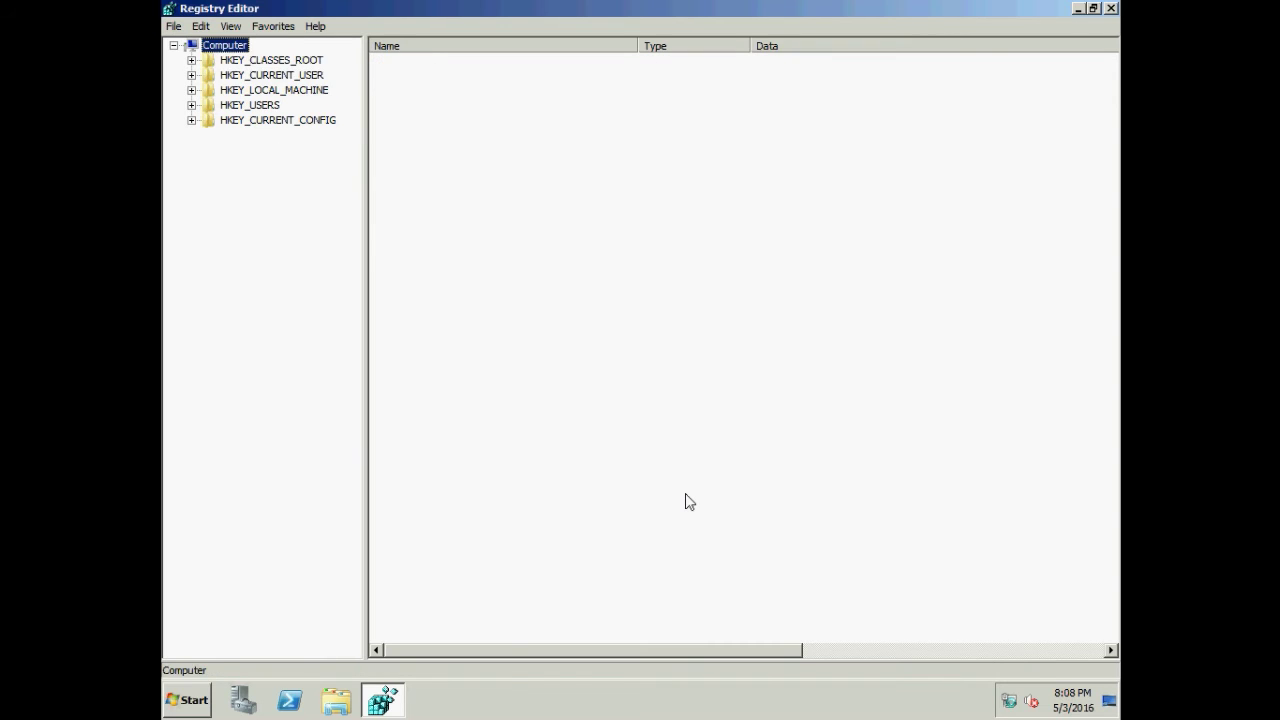
key(Down)
key(Down)
key(Down)
key(Right)
key(Down)
key(Down)
key(Down)
key(Down)
key(Down)
key(Down)
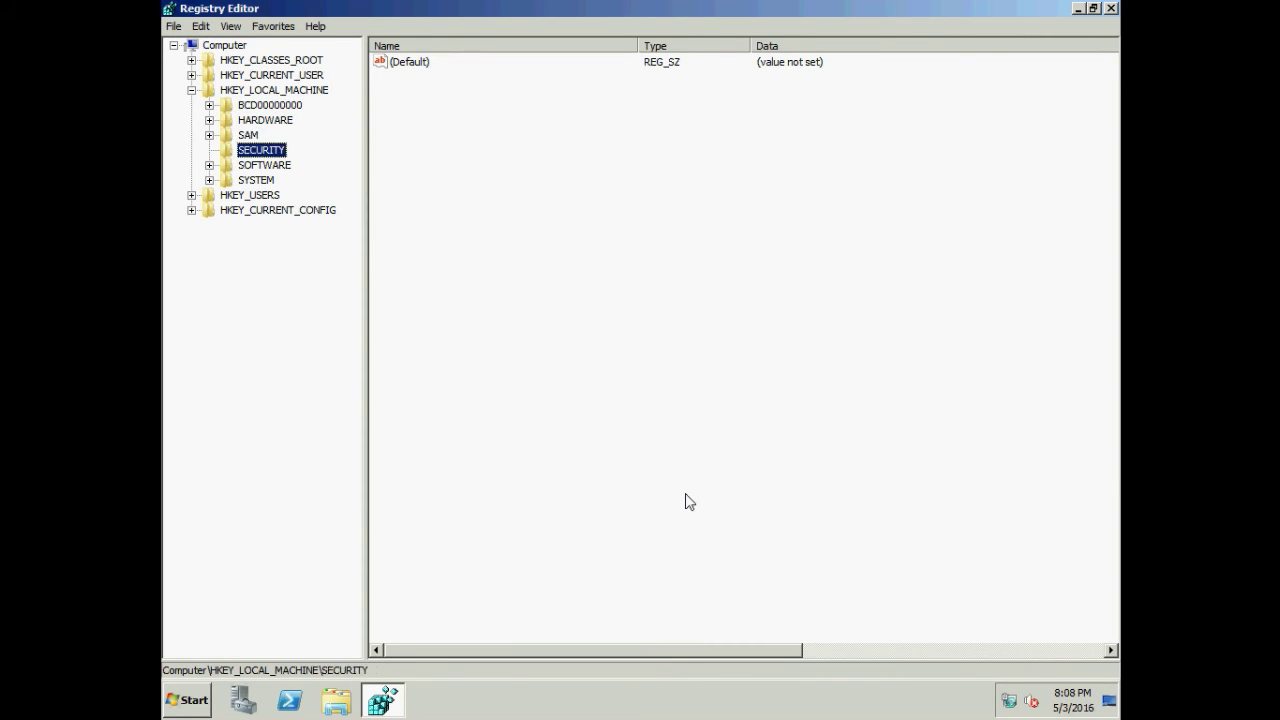
key(Right)
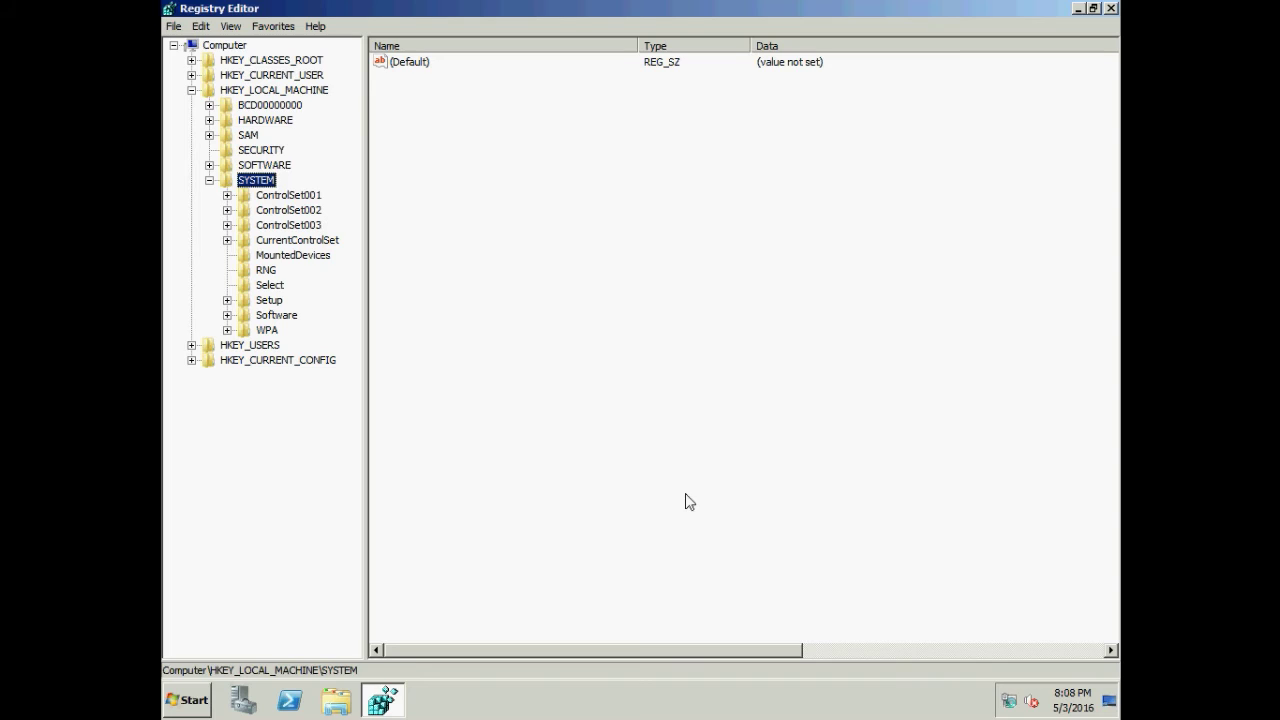
- Step through ControlSet001 and the new ControlSet003 to Select, now Current 2, Default 2, Failed 1, LastKnownGood 3
key(Down)
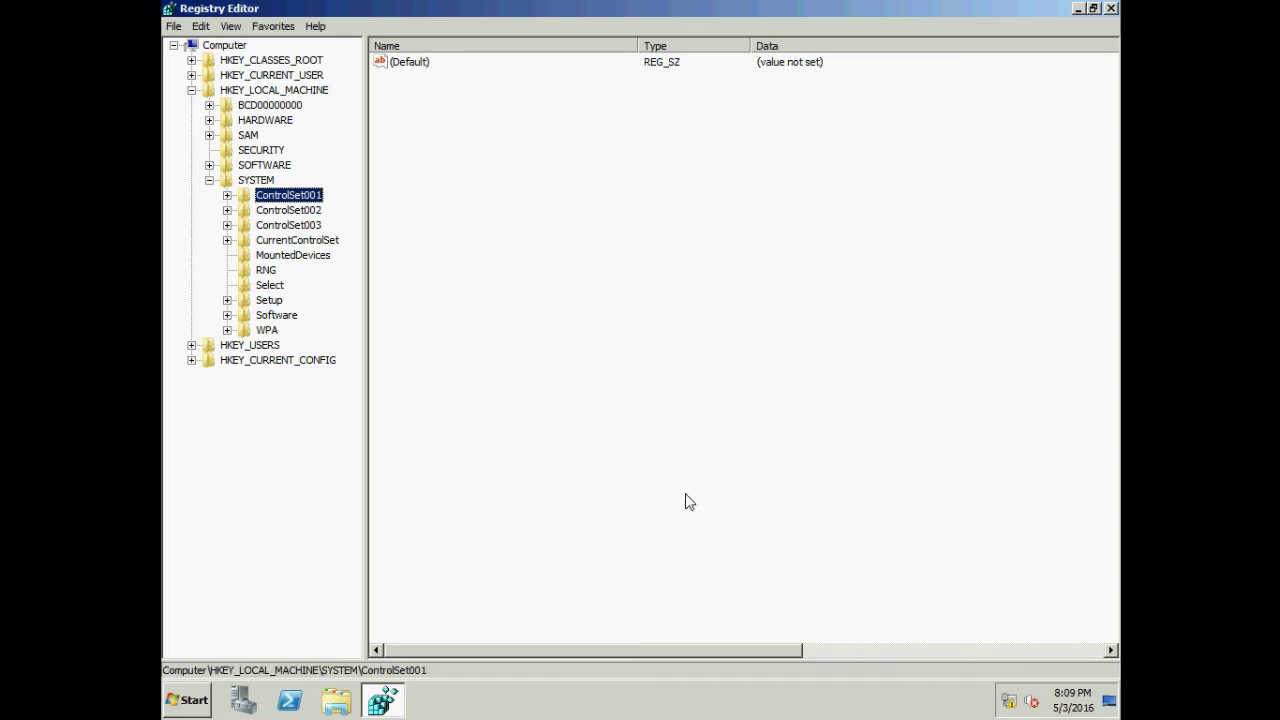
key(Down)
key(Down)
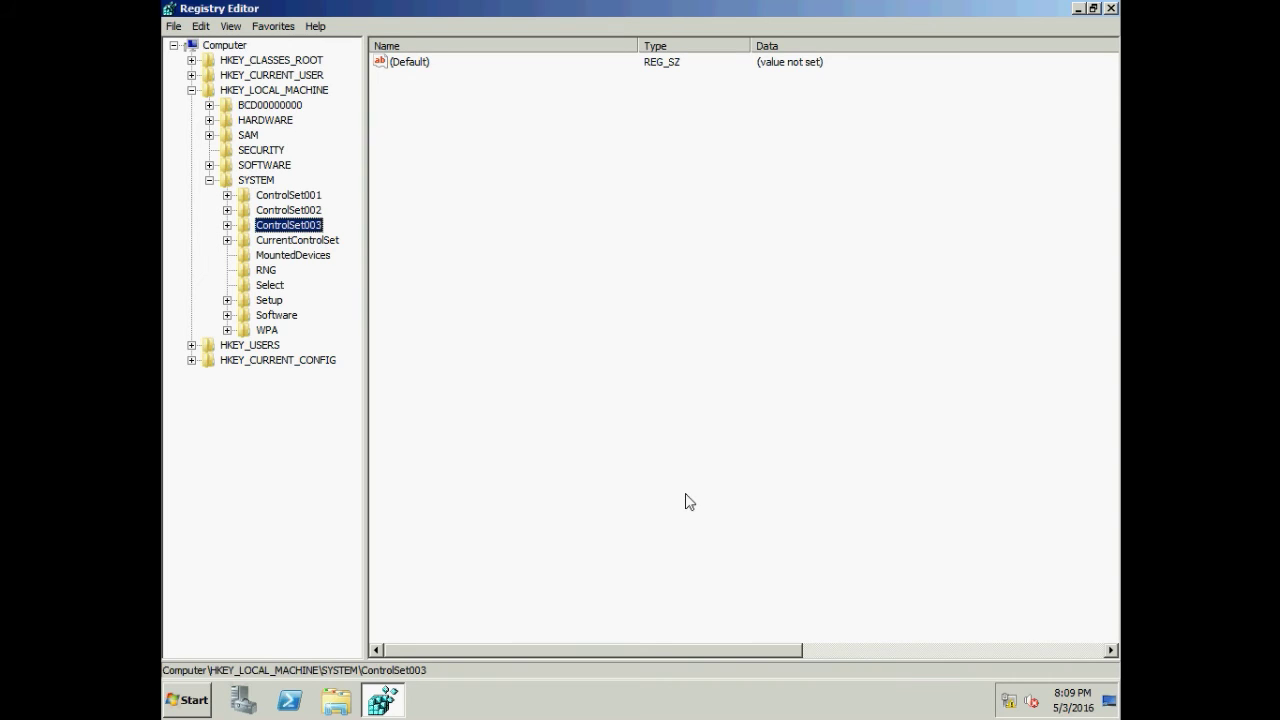
key(Down)
key(Down)
key(Down)
key(Down)
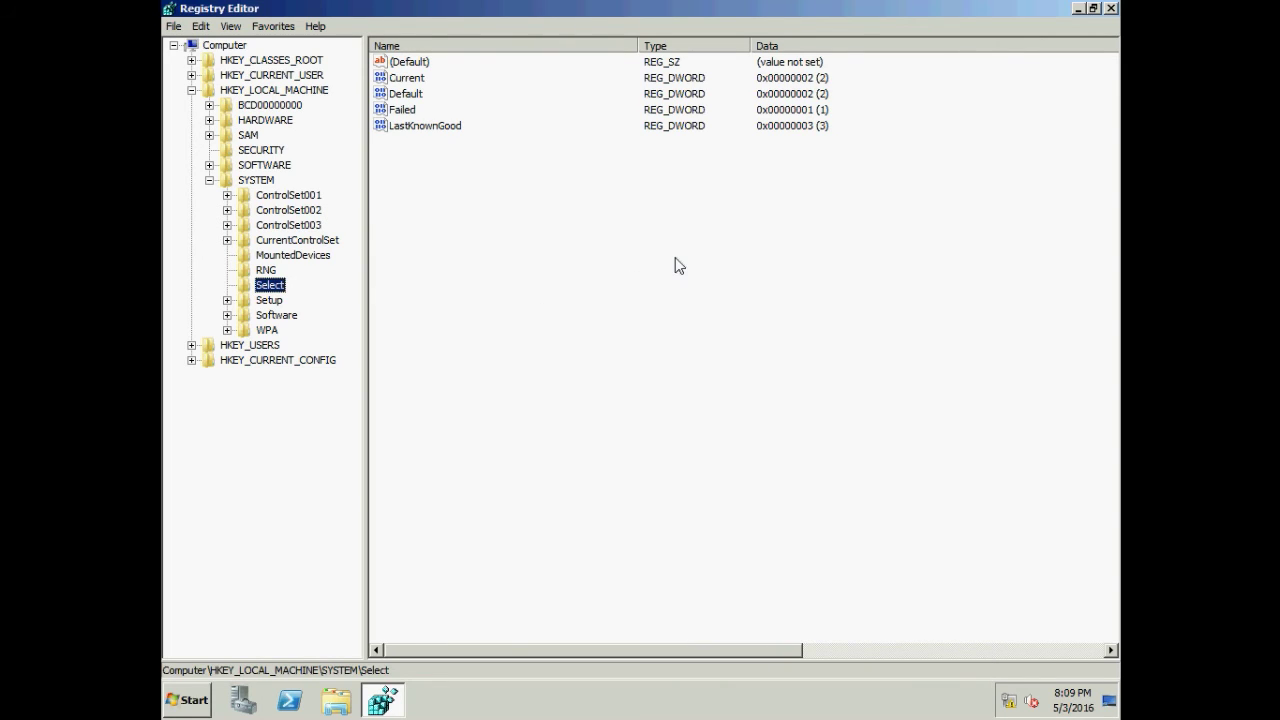
- Highlight Select's LastKnownGood value, then view the ControlSet003 key
click(437, 126)
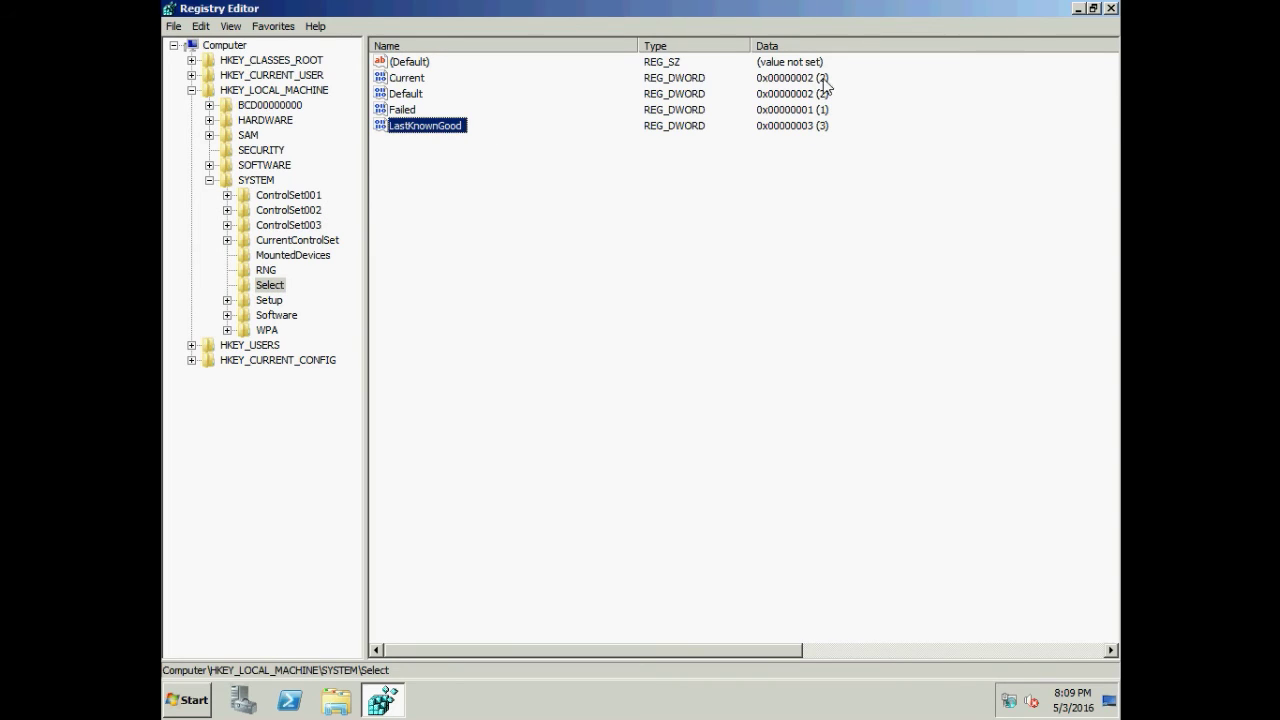
click(824, 137)
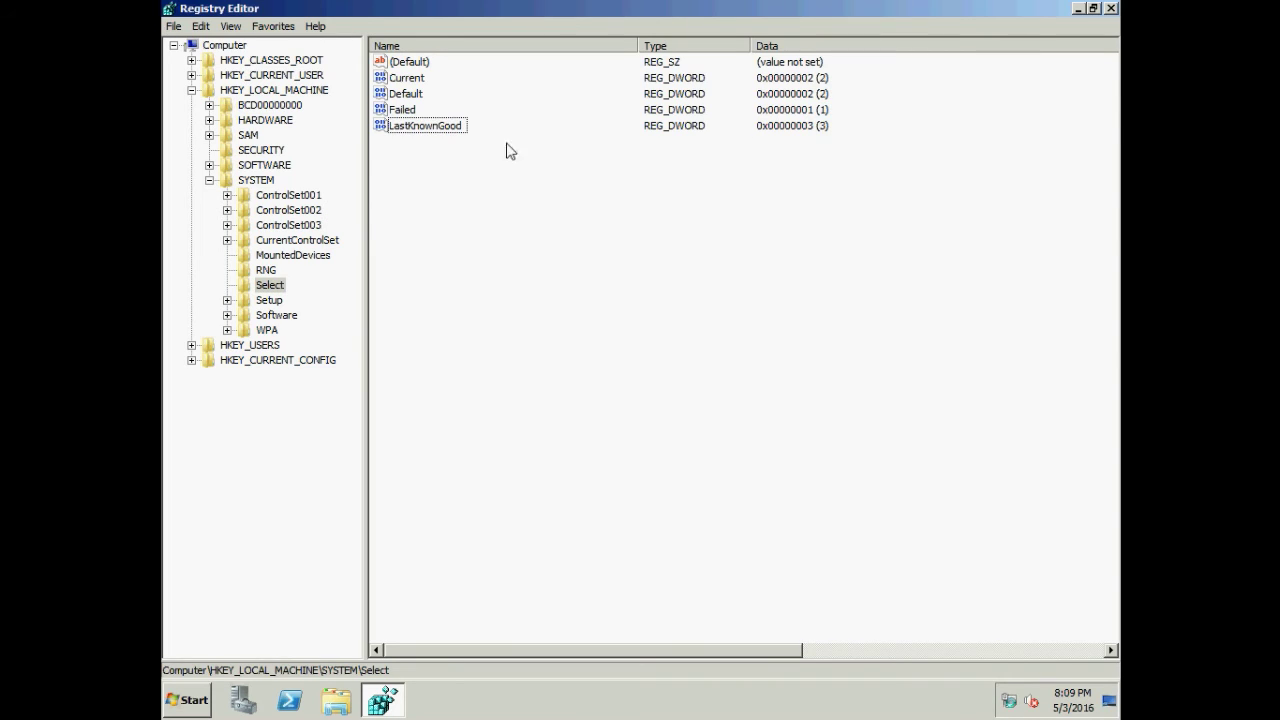
click(290, 228)
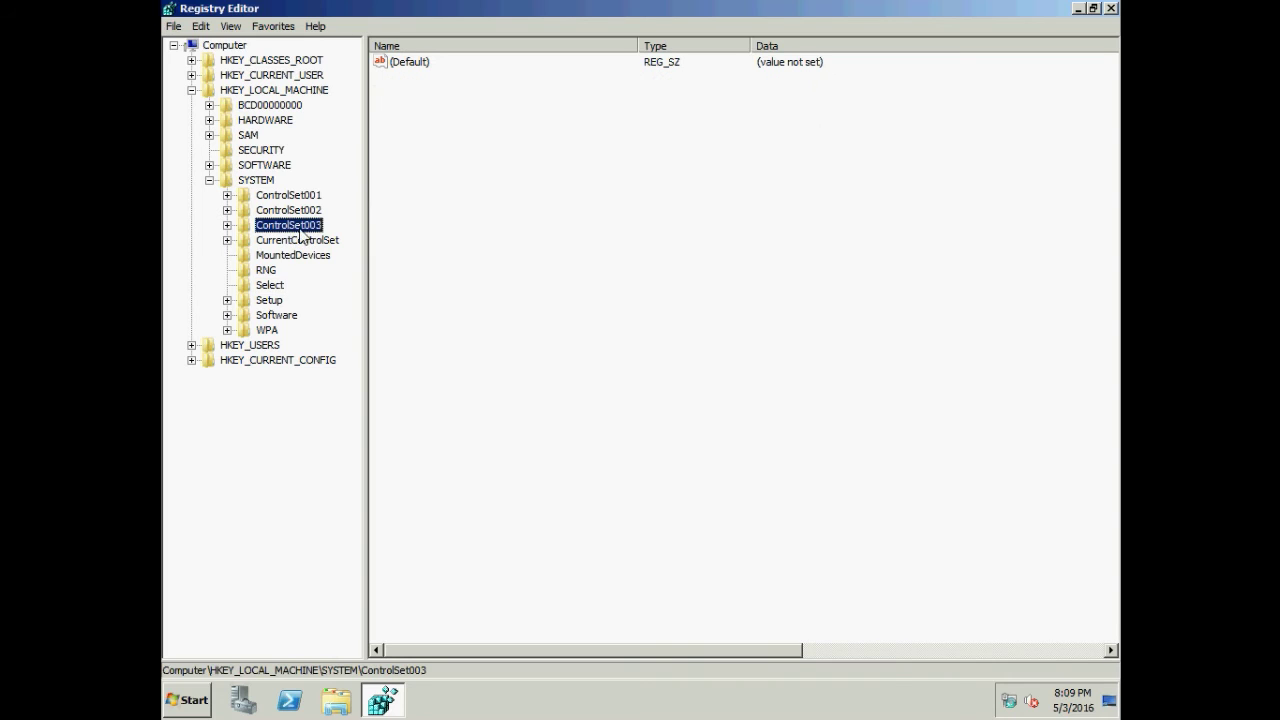
- Compare Select's Failed 1, Current 2 and Default 2 values
click(271, 291)
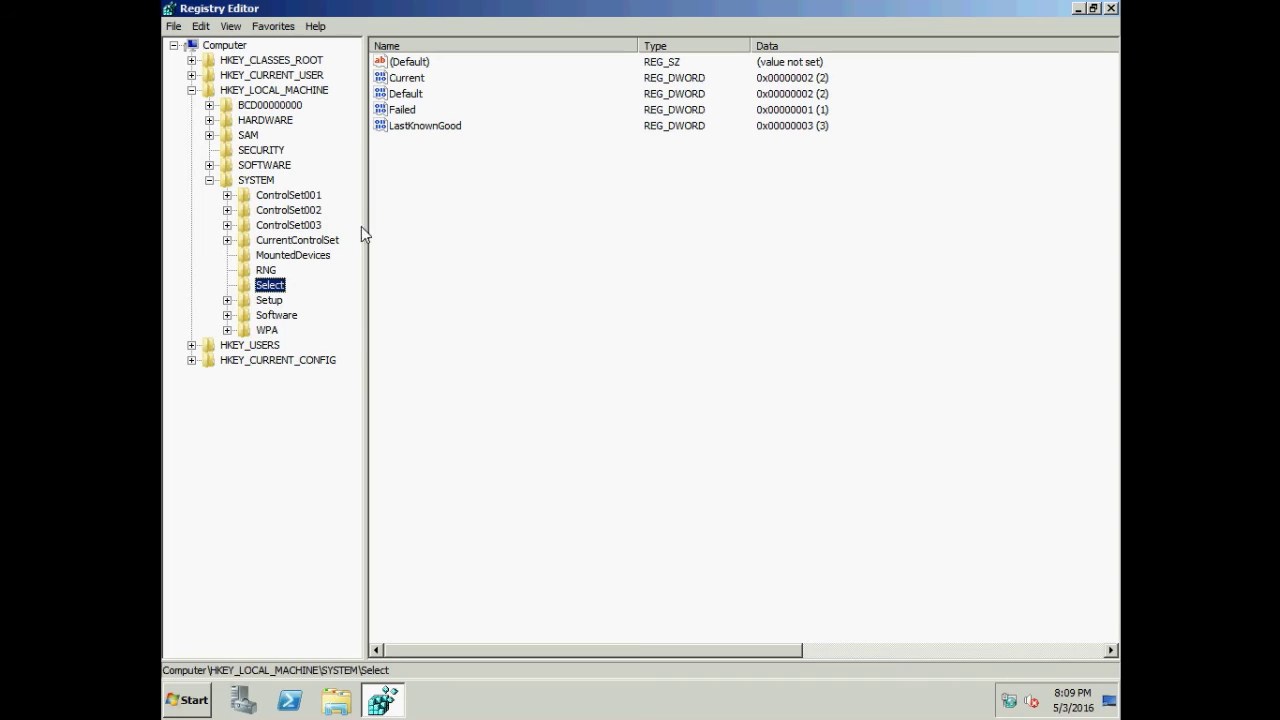
click(401, 112)
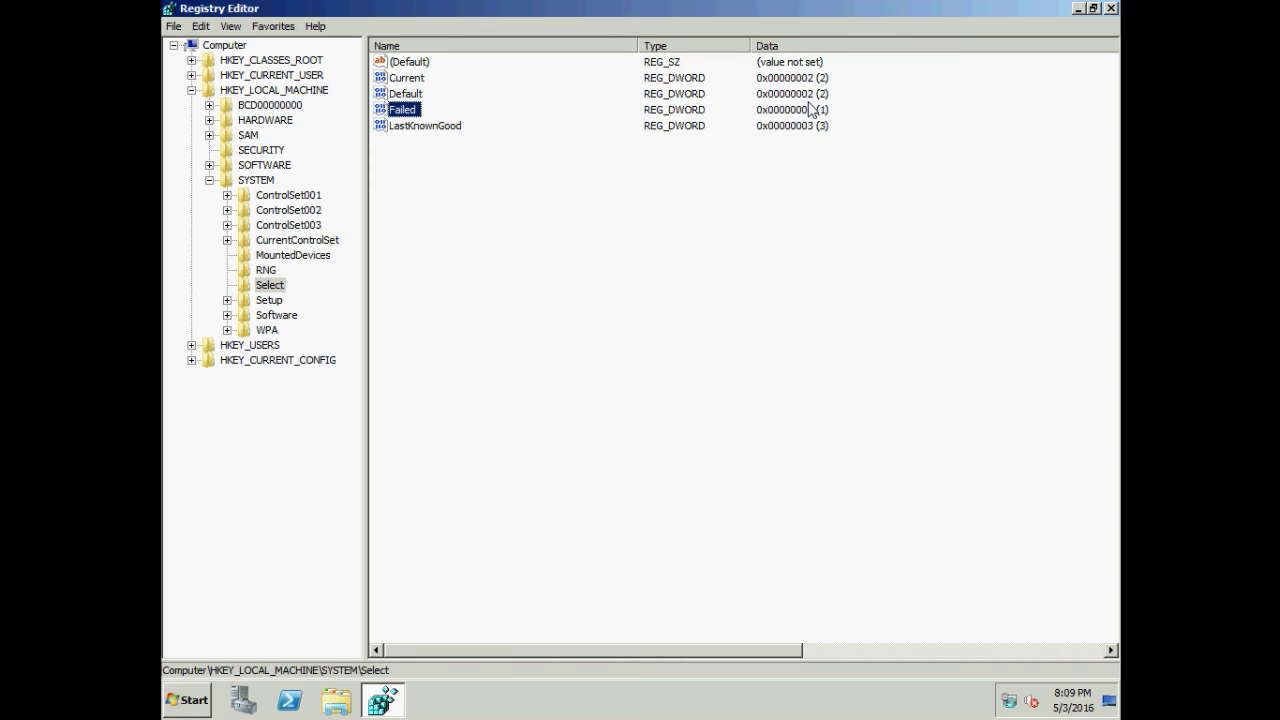
click(412, 78)
click(412, 95)
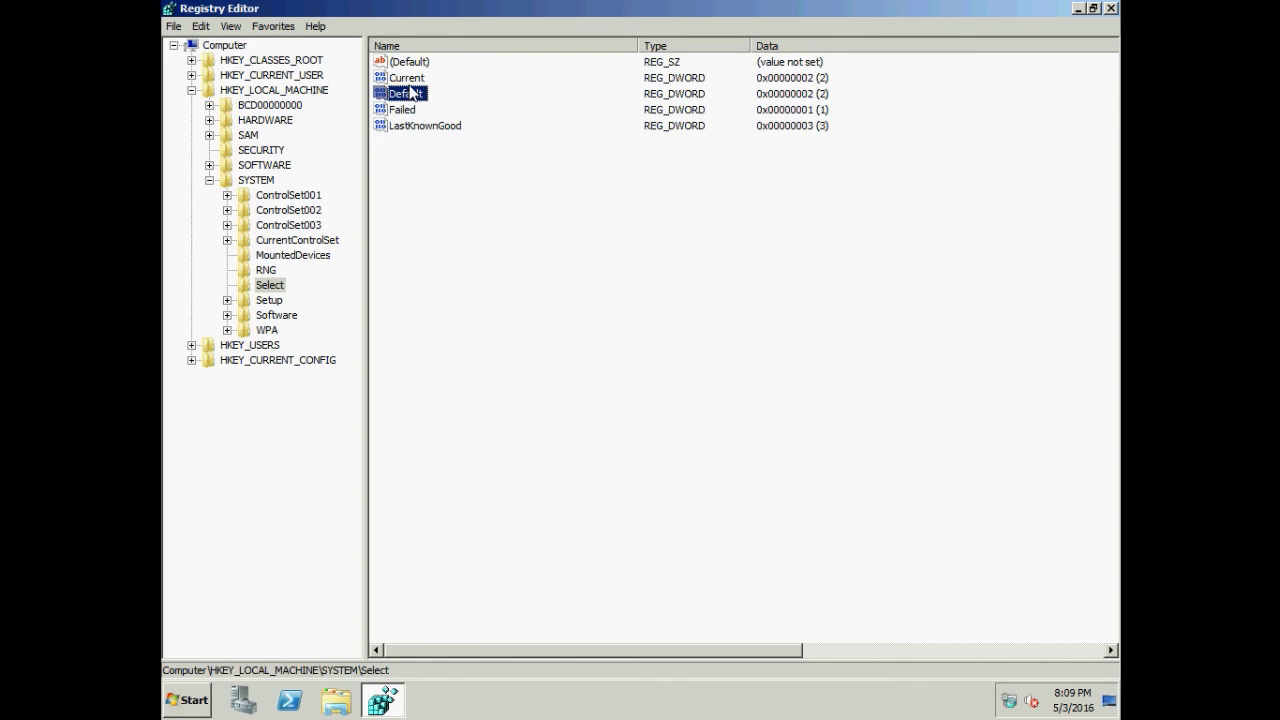
click(413, 83)
click(414, 96)
click(410, 80)
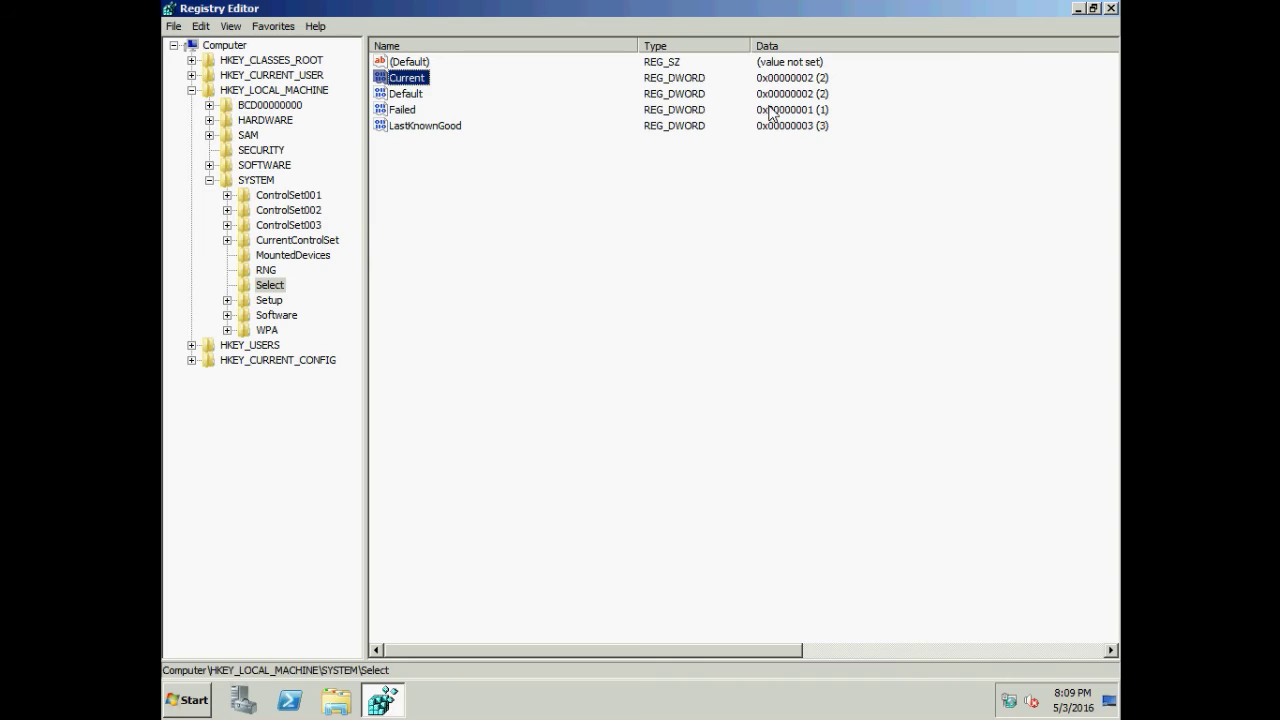
click(400, 94)
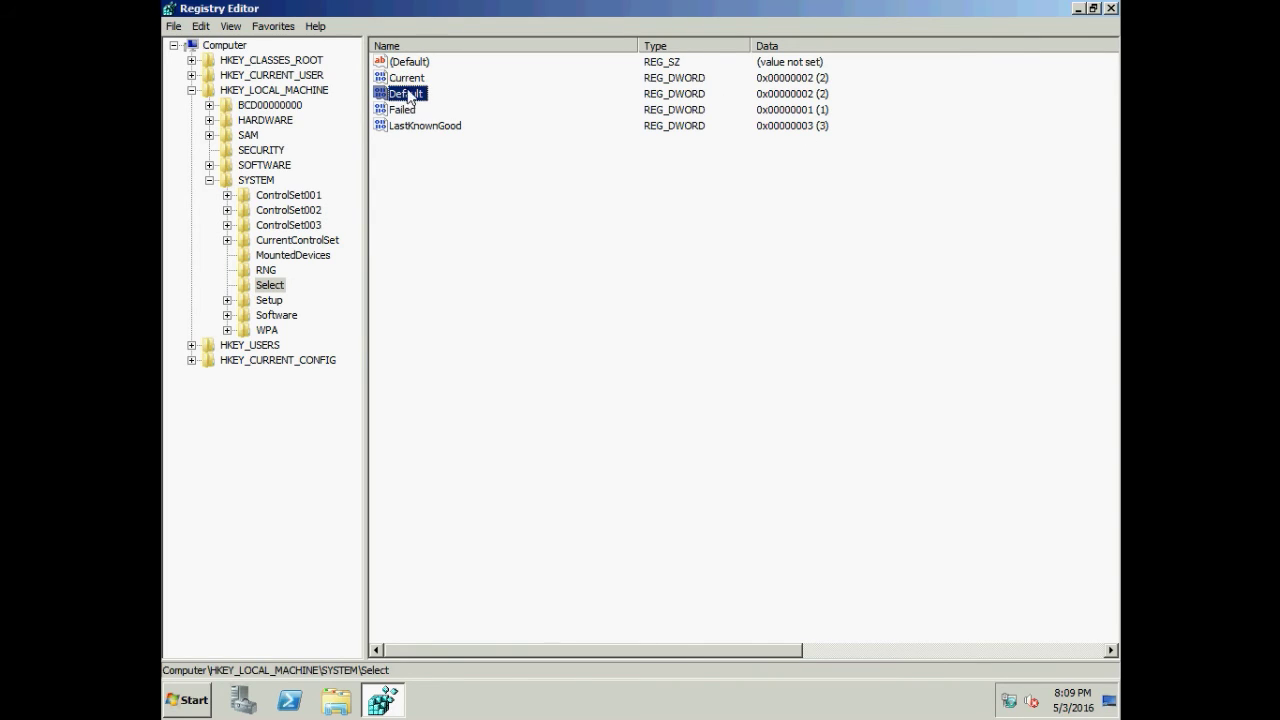
click(401, 79)
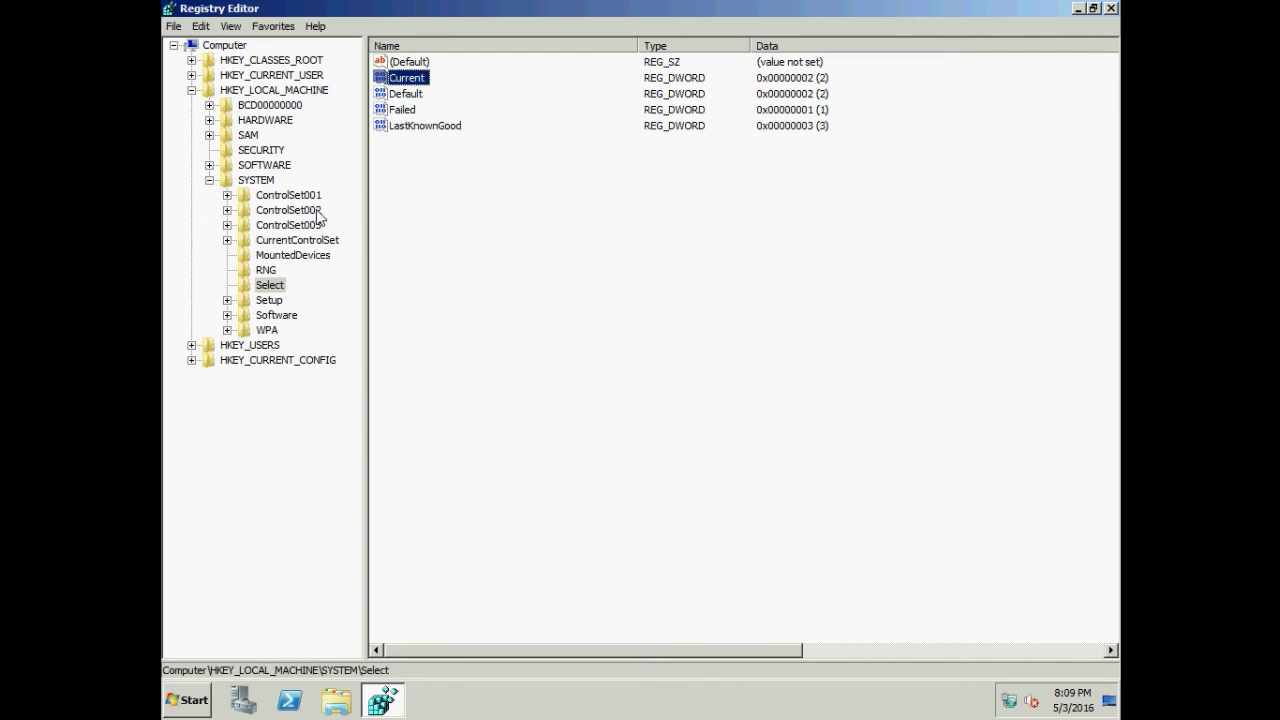
- Inspect ControlSet002, ControlSet001 and finally ControlSet003 in the SYSTEM tree
click(295, 211)
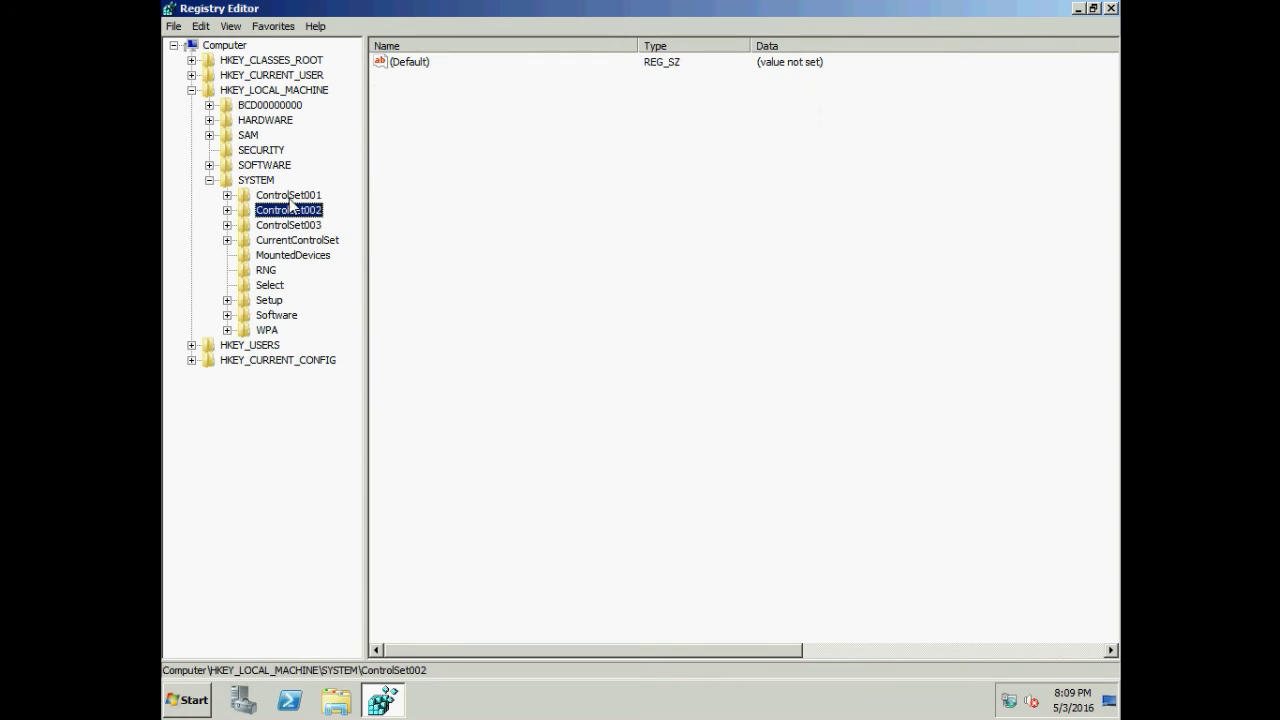
click(290, 198)
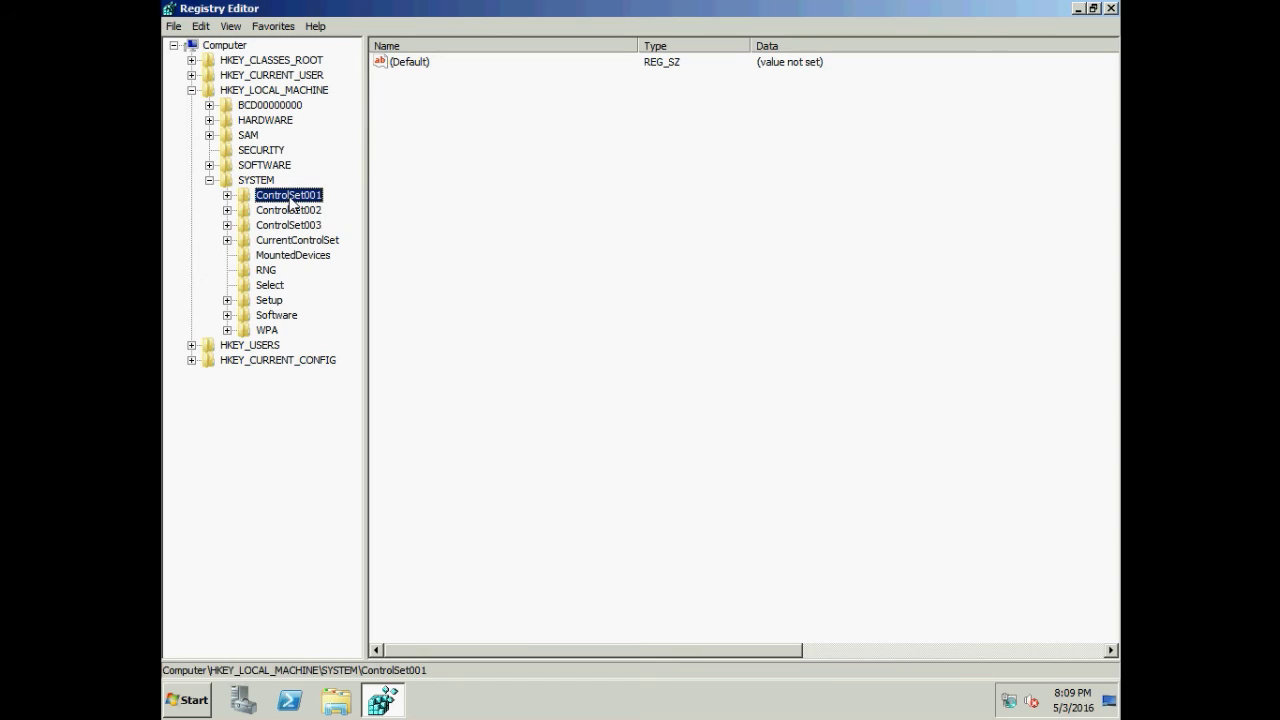
click(296, 226)
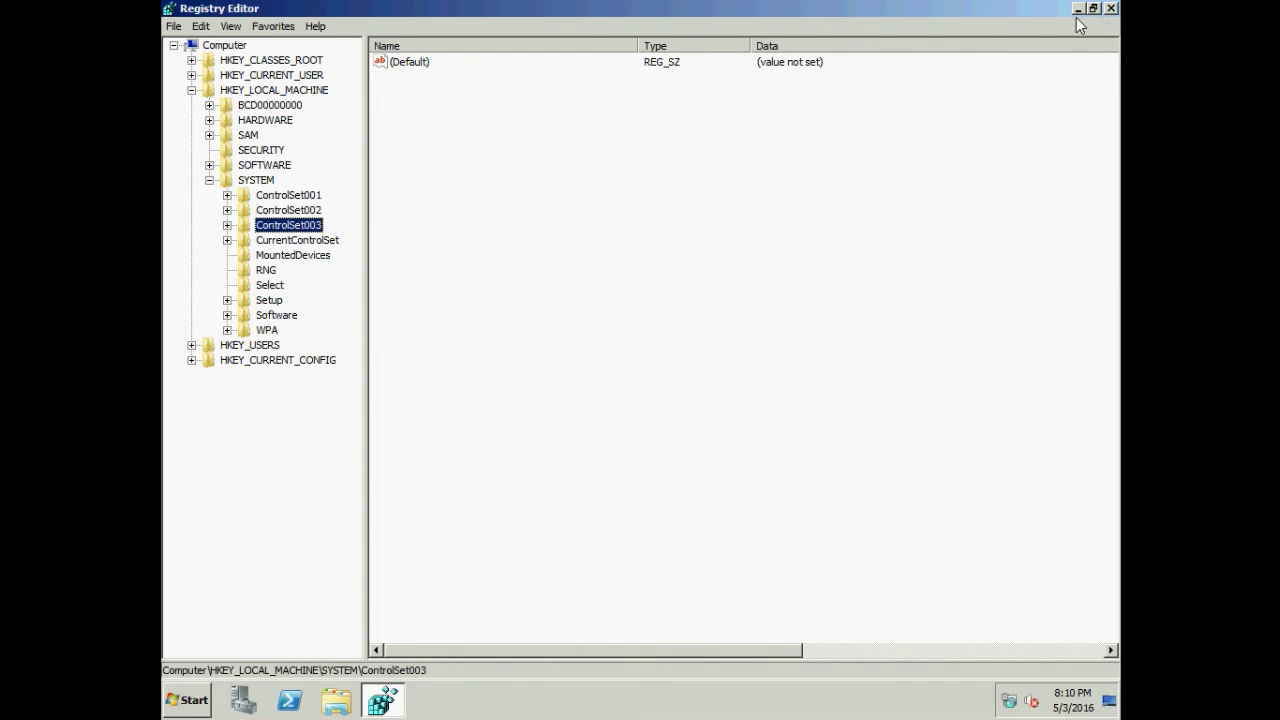
- Collapse the SYSTEM, HKEY_LOCAL_MACHINE and root tree nodes, then close Registry Editor
click(210, 180)
click(191, 90)
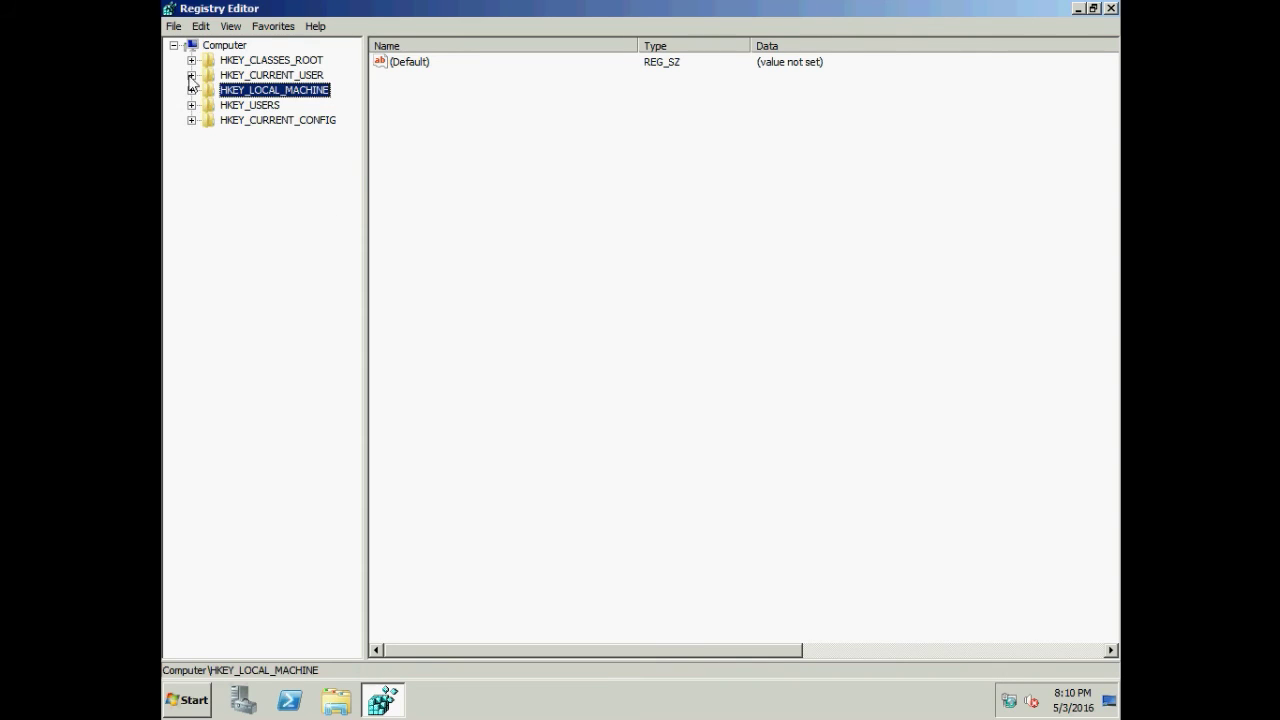
click(174, 45)
click(1094, 9)
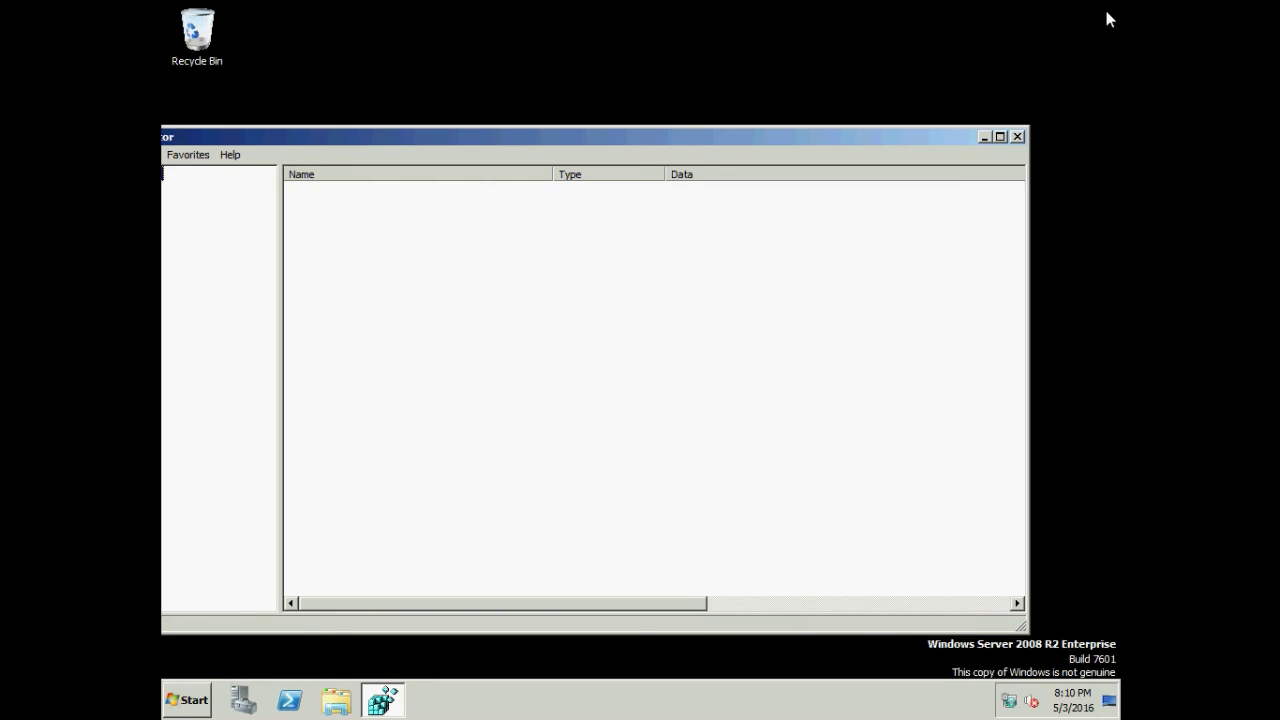
click(1015, 137)
- Restart the server from the Start menu's Log off options and confirm
click(190, 700)
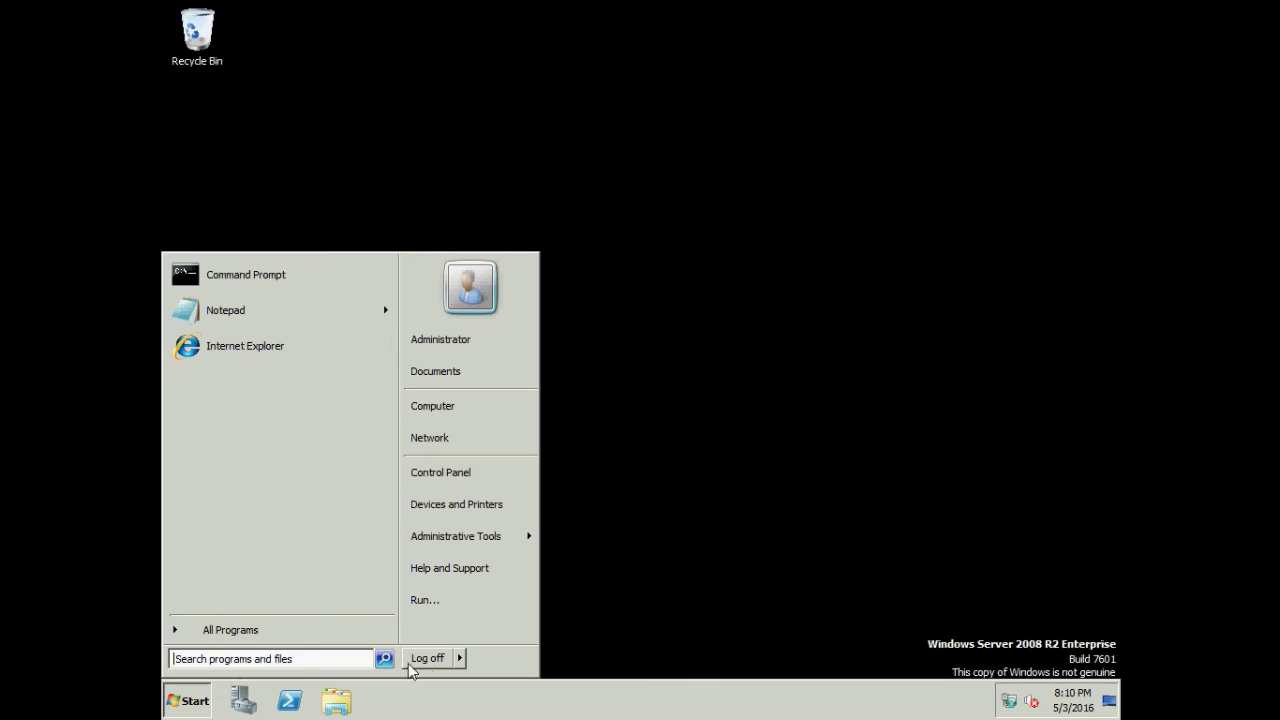
click(461, 660)
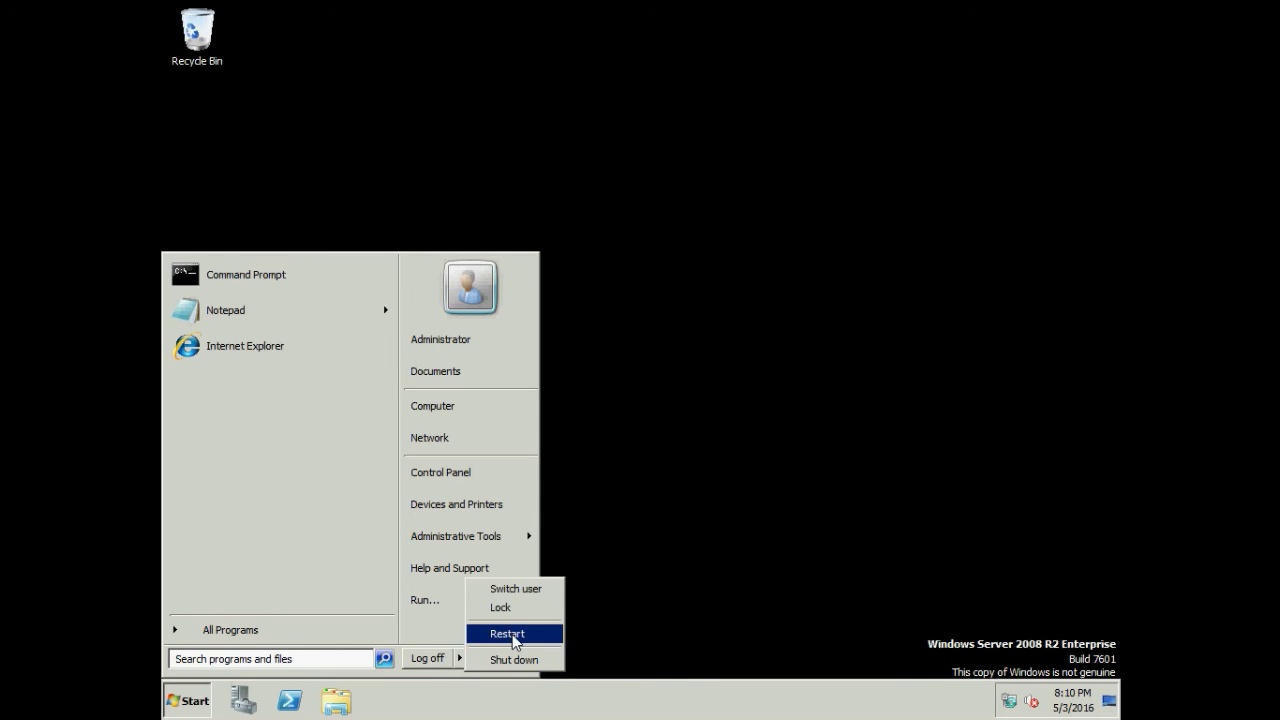
click(507, 634)
key(Return)
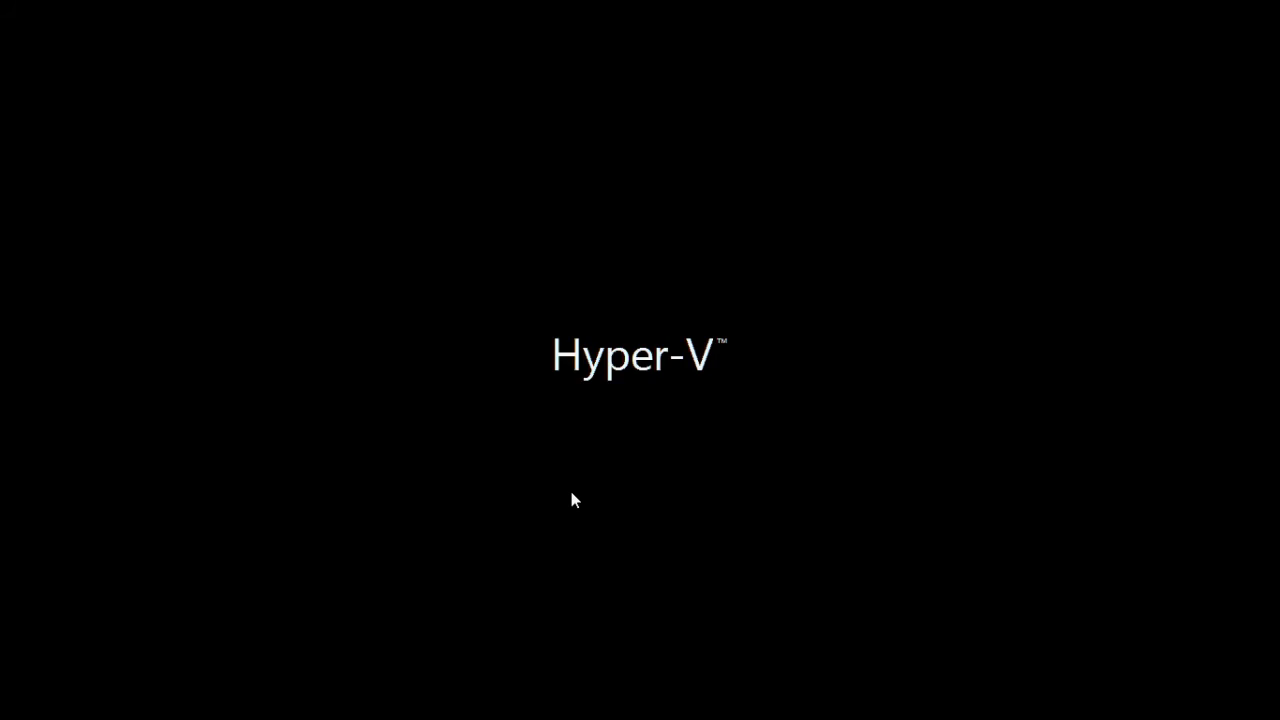
- Boot with Last Known Good Configuration from the F8 Advanced Boot Options menu
key(F8)
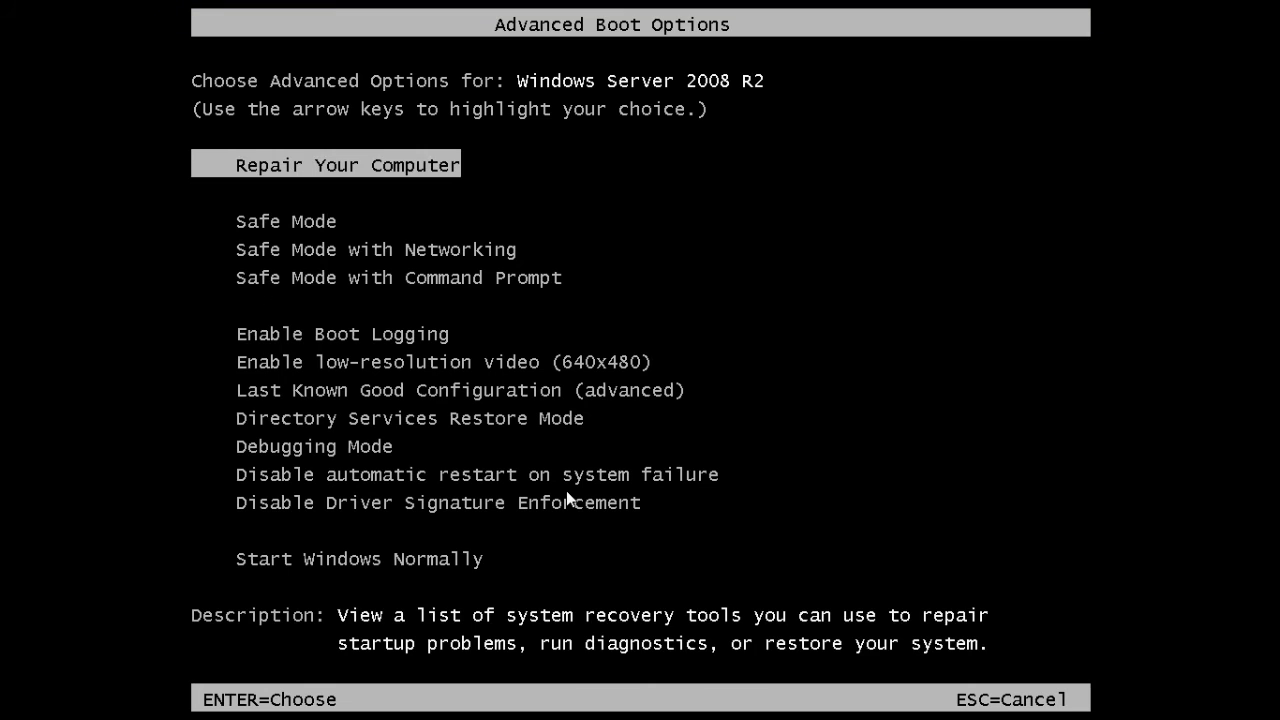
key(Down)
key(Down)
key(Down)
key(Down)
key(Down)
key(Down)
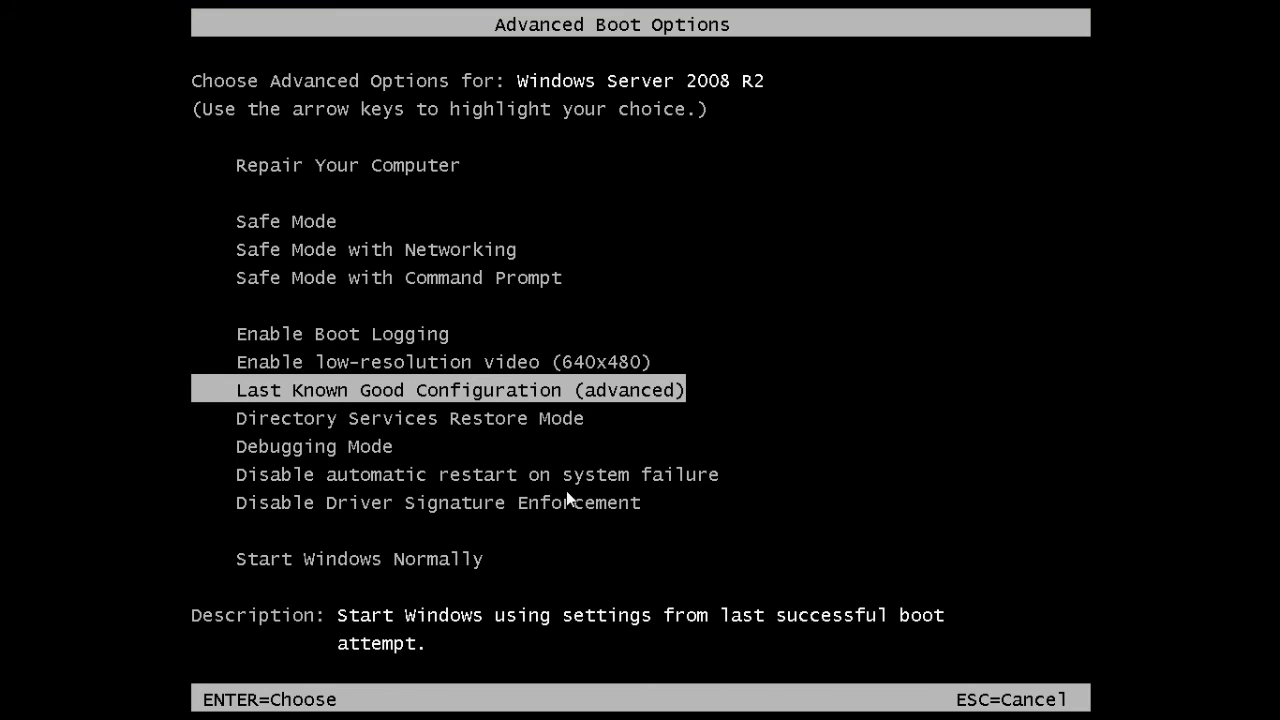
key(Return)
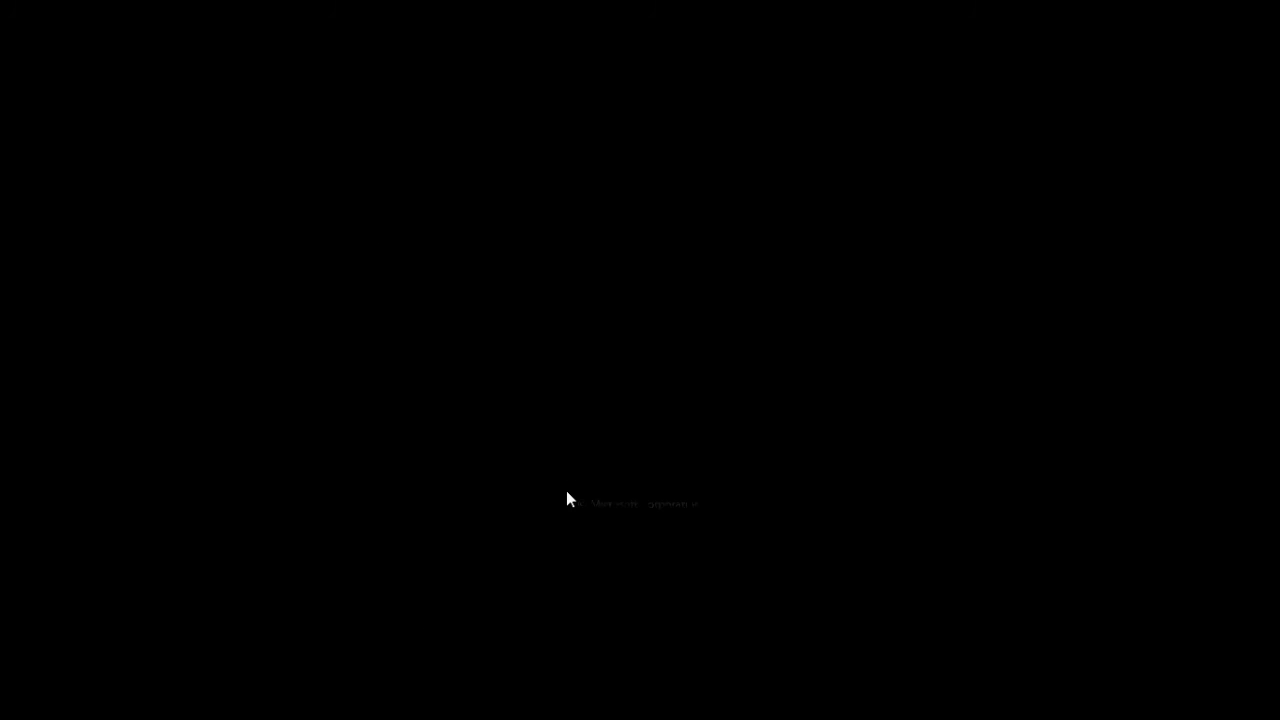
- Log on as Administrator and bring up the Run dialog with regedit
key(ctrl+alt+Delete)
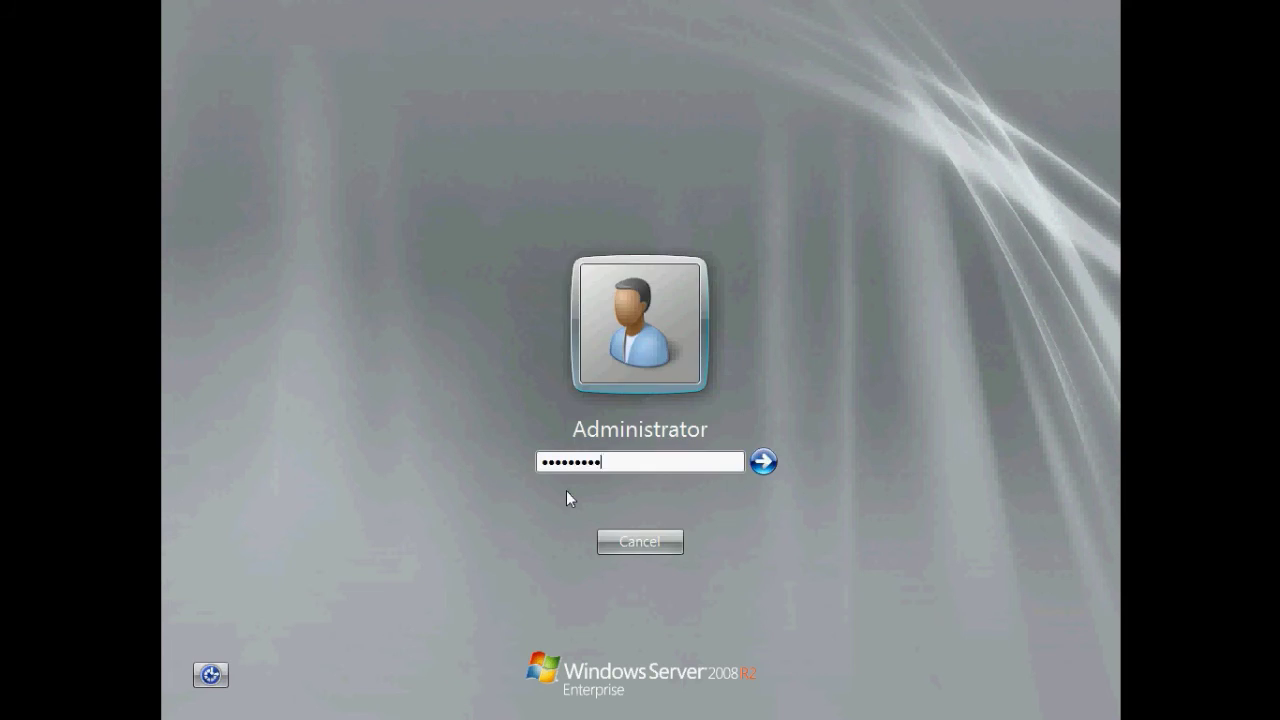
key(Return)
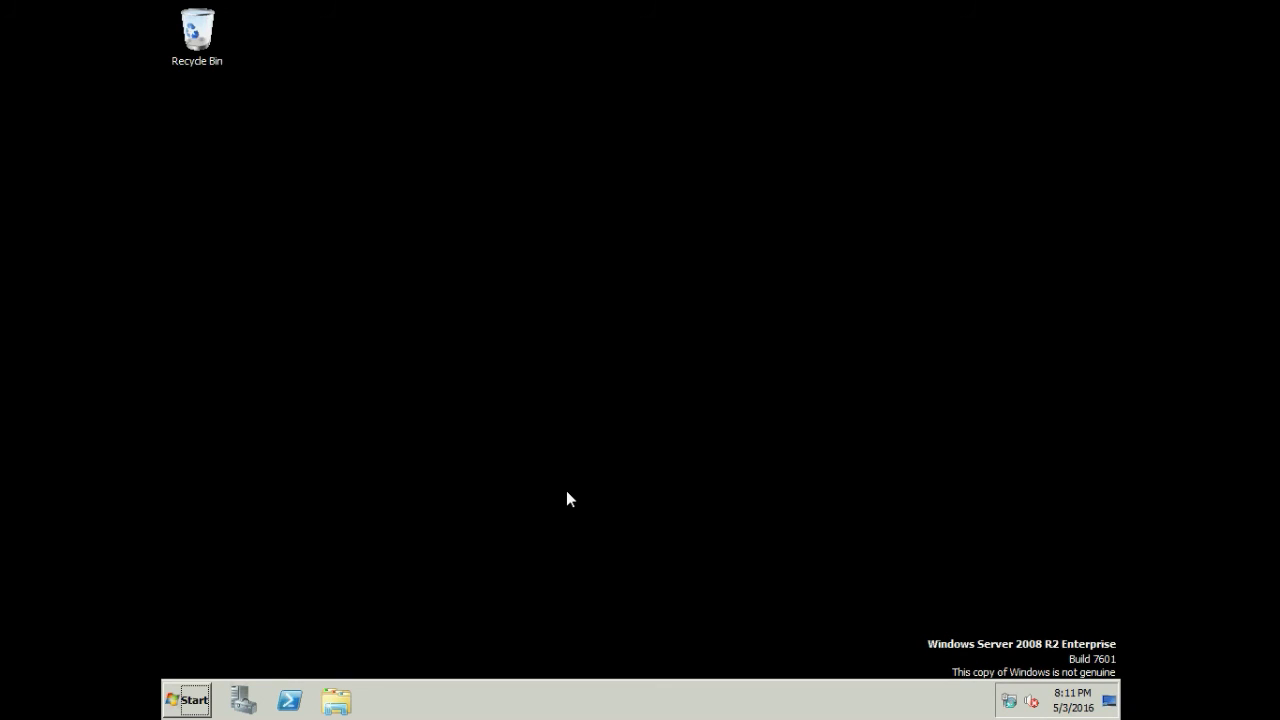
key(super+r)
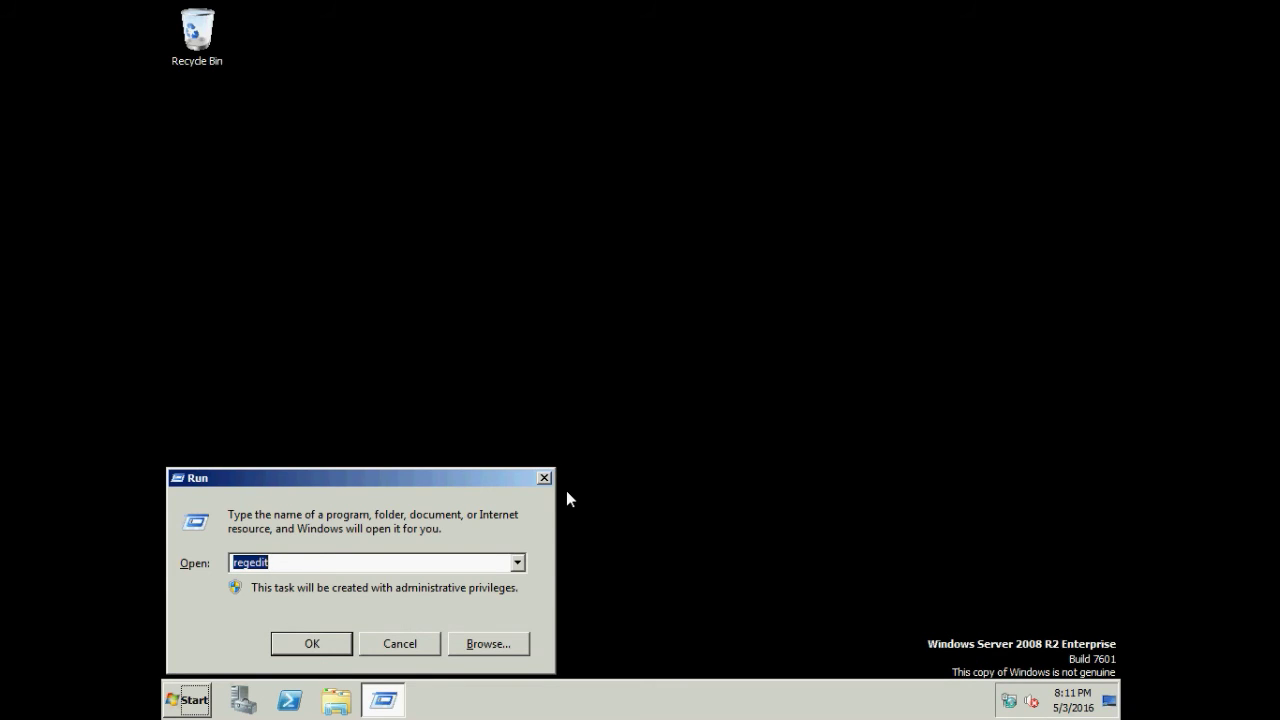
- Launch Registry Editor and maximize its window via the system menu
key(Return)
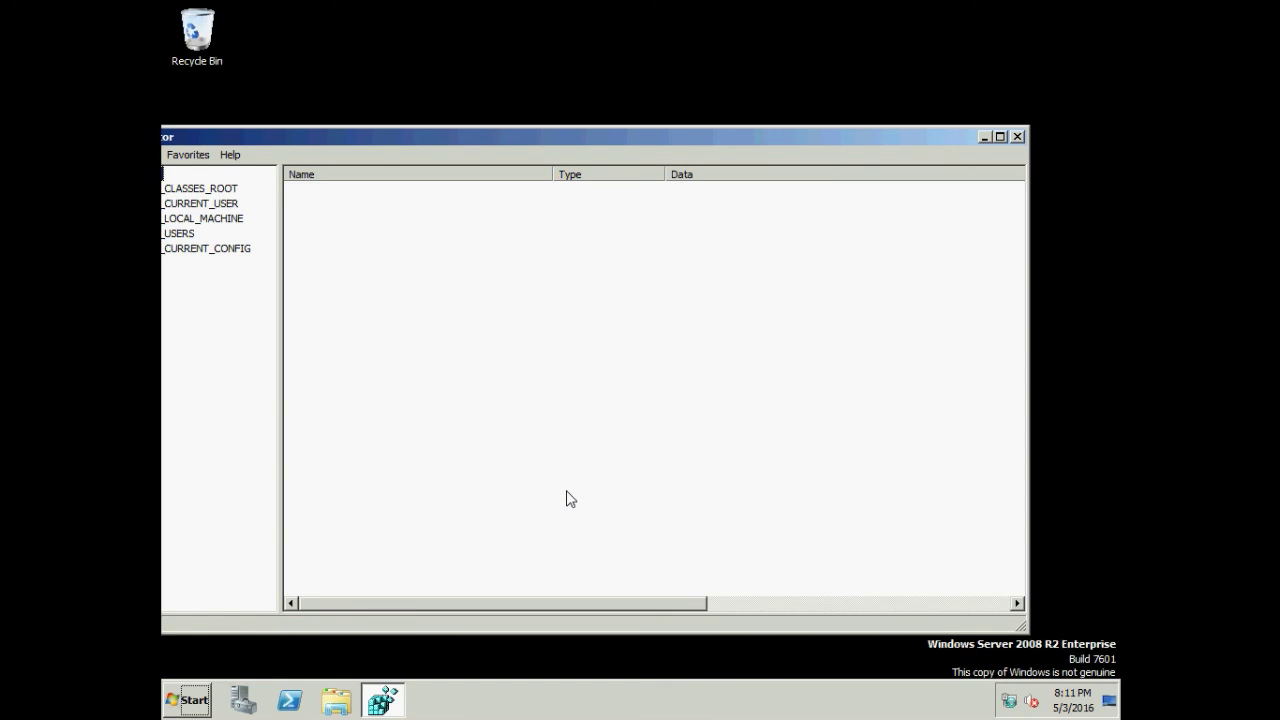
key(alt+space)
key(x)
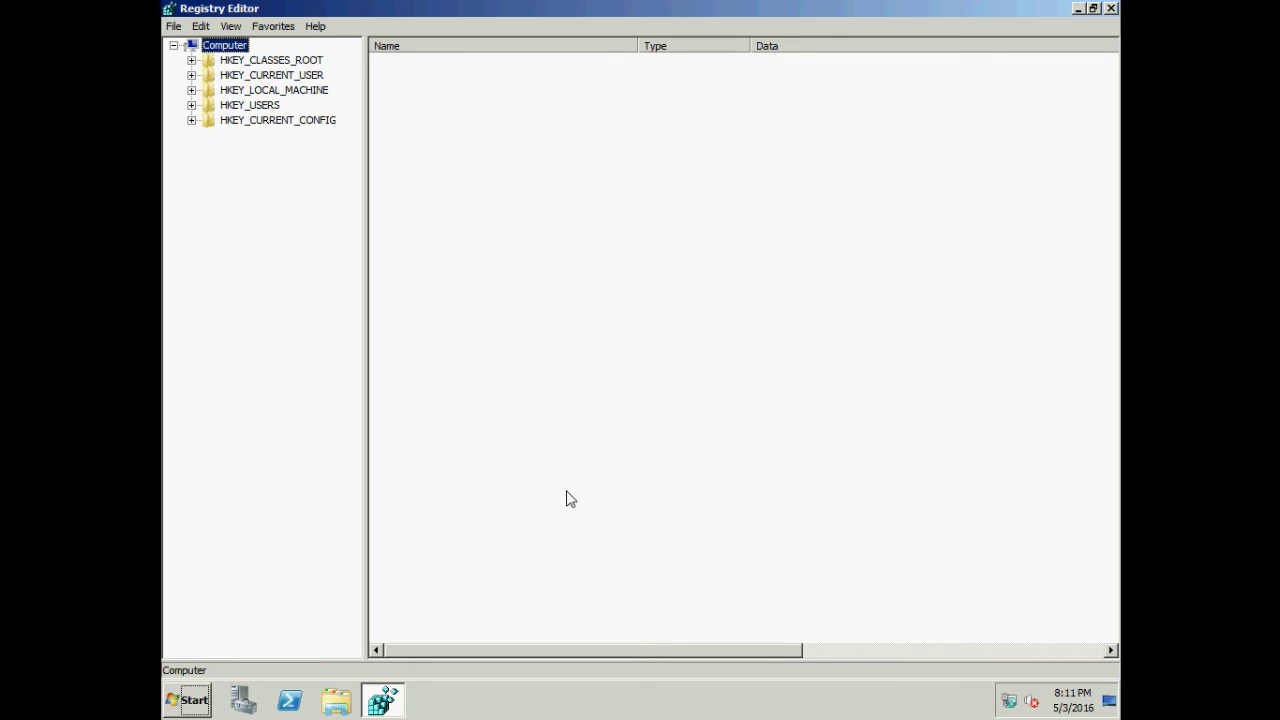
- Navigate HKLM\SYSTEM past ControlSet002–004 to Select: Current 3, Default 3, Failed 2, LastKnownGood 4
key(Down)
key(Down)
key(Down)
key(Right)
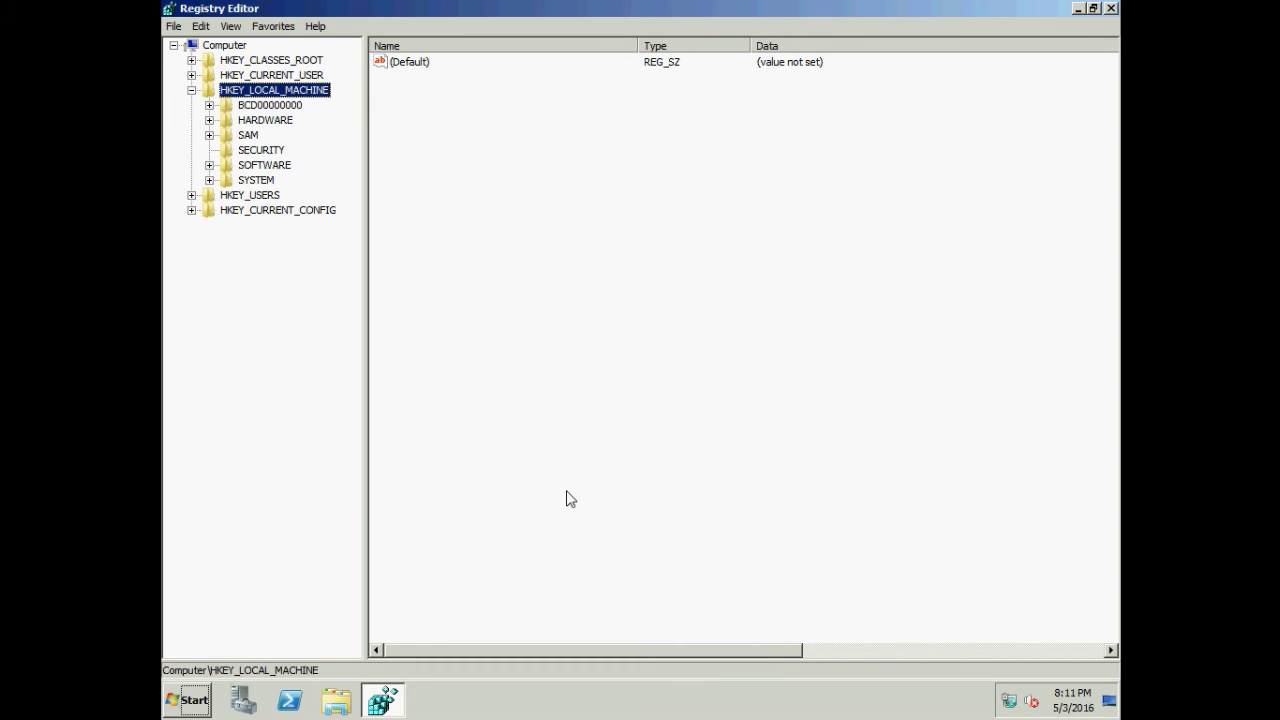
key(Down)
key(Down)
key(Down)
key(Down)
key(Down)
key(Down)
key(Right)
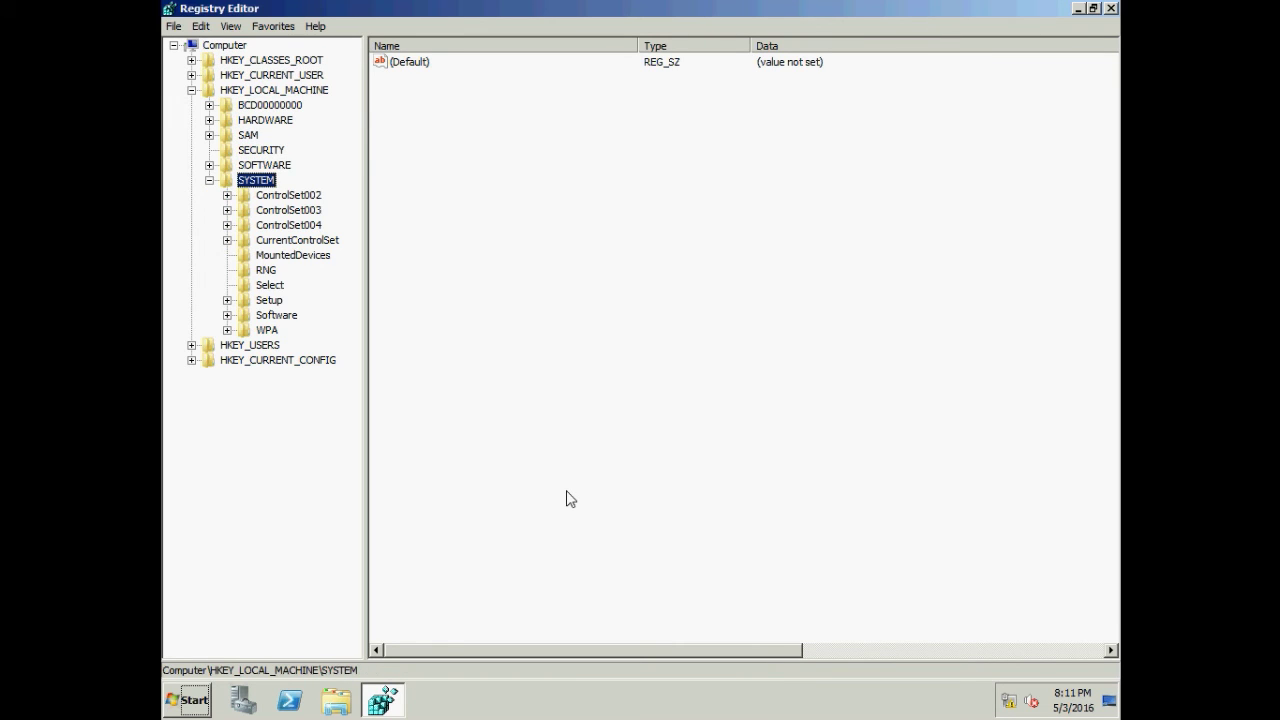
key(Down)
key(Down)
key(Down)
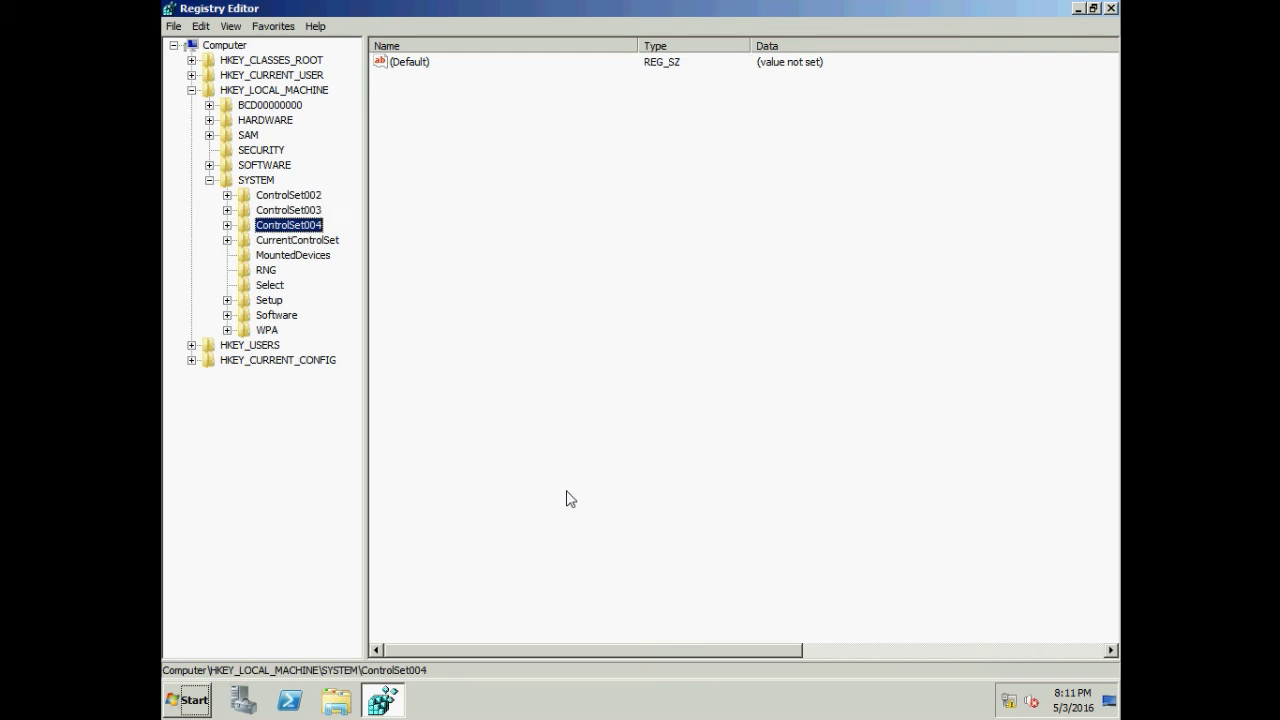
key(Down)
key(Down)
key(Down)
key(Down)
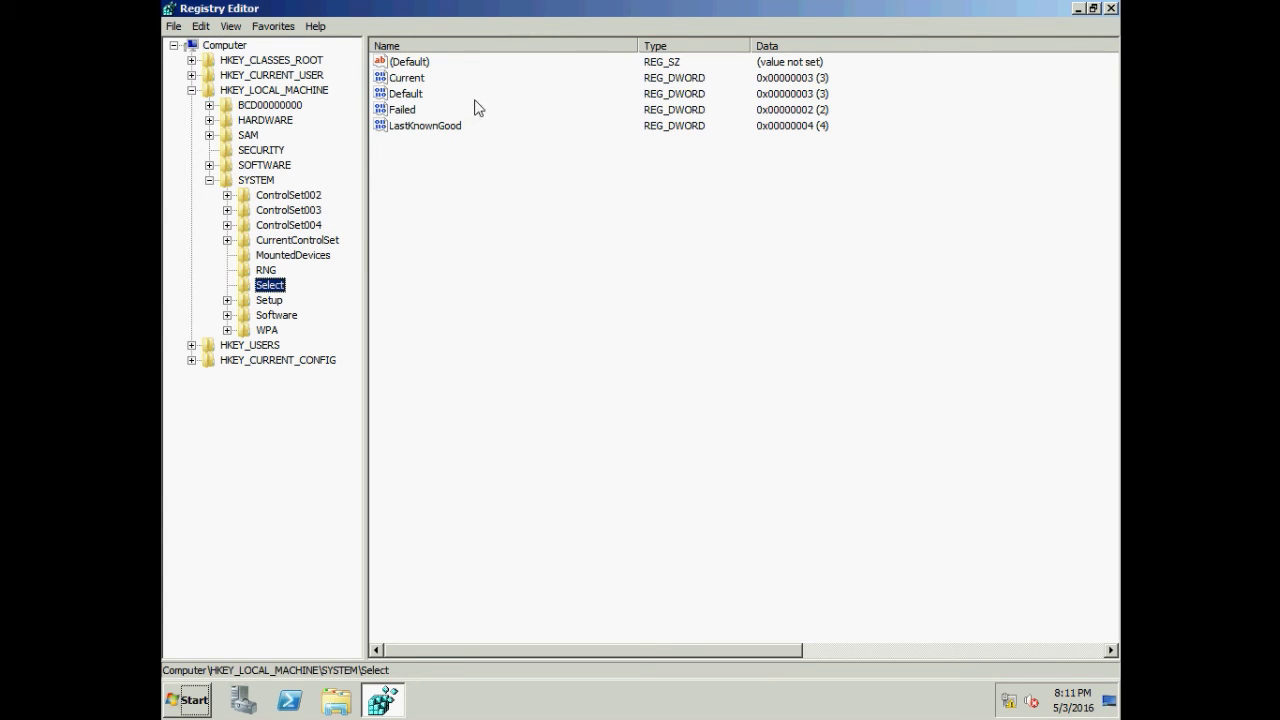
click(438, 136)
click(822, 128)
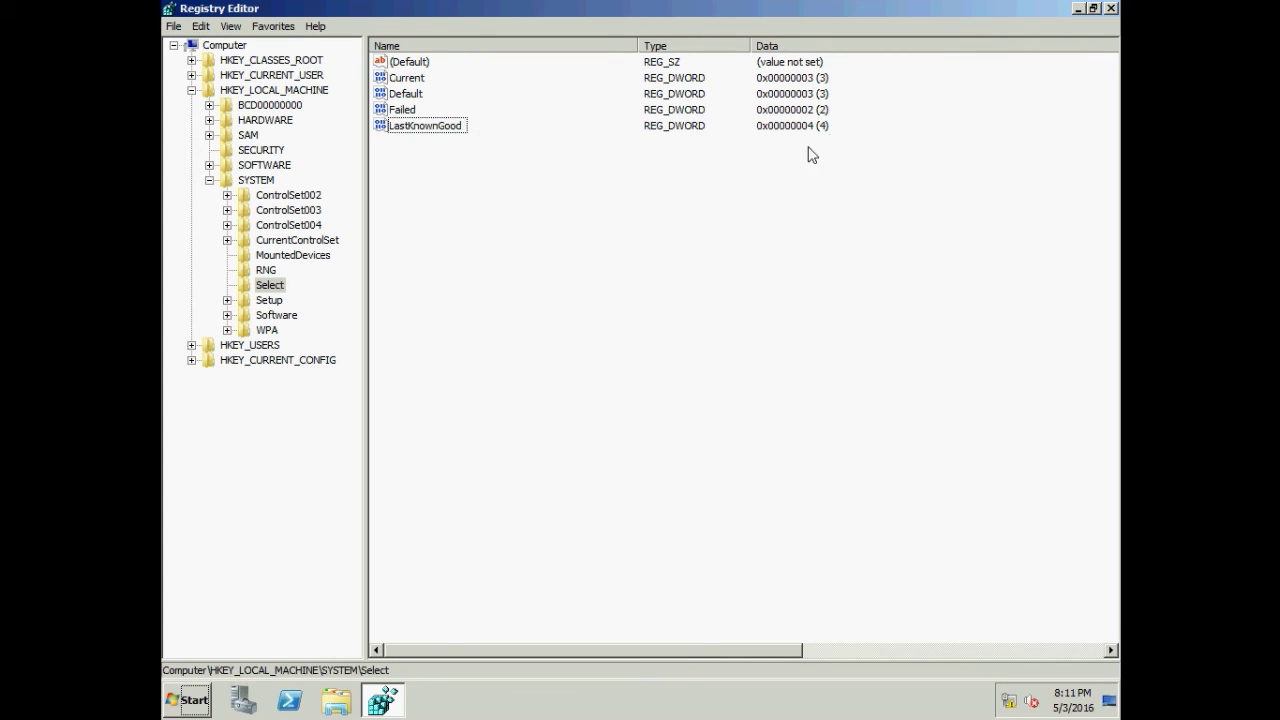
click(286, 226)
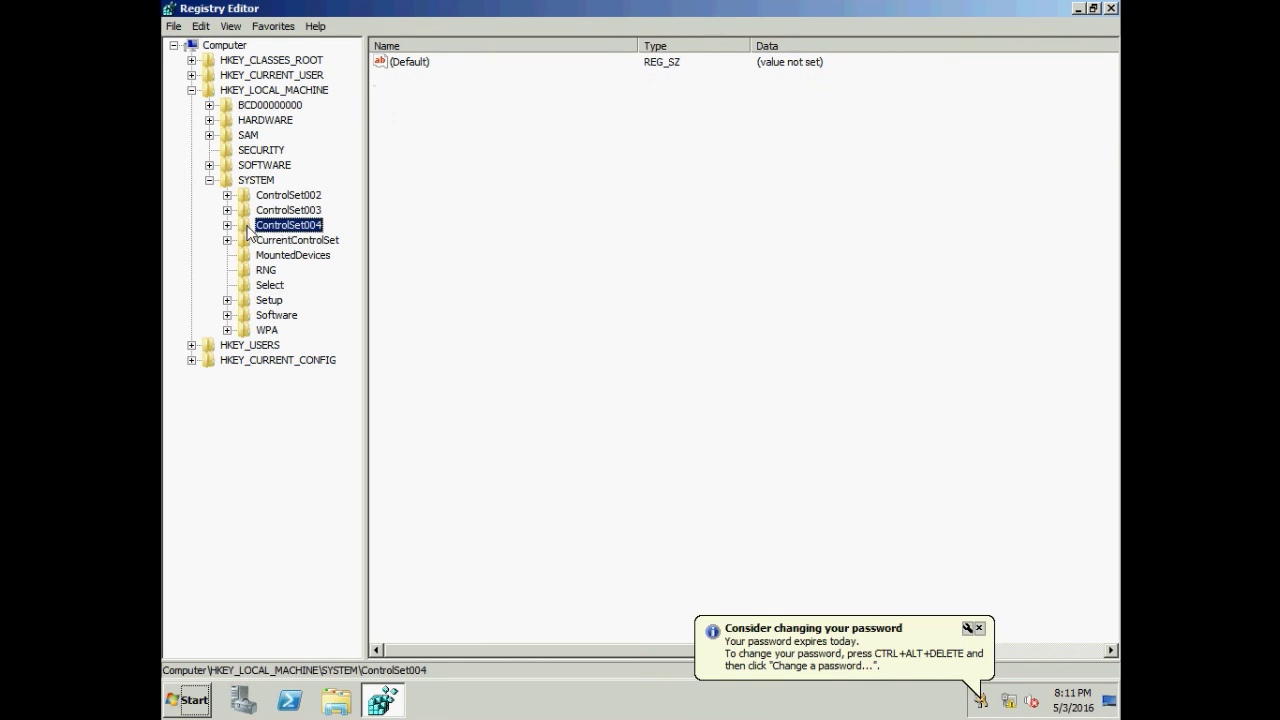
click(266, 288)
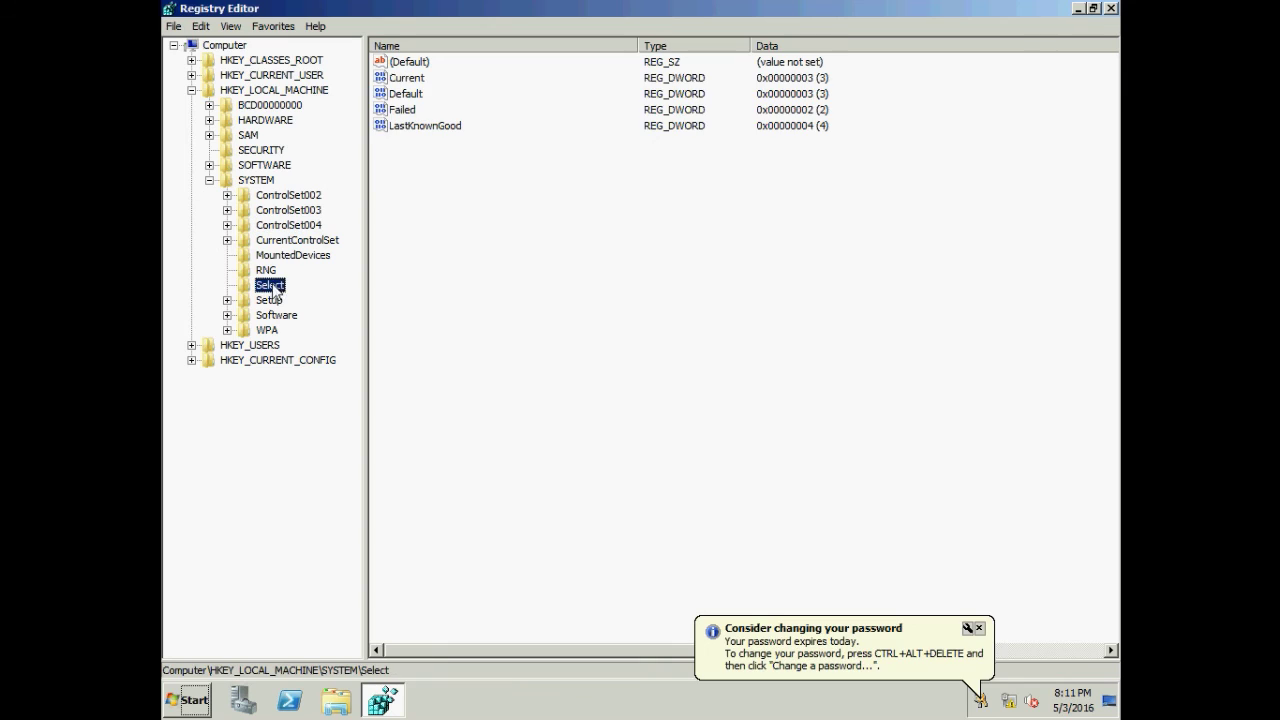
click(410, 110)
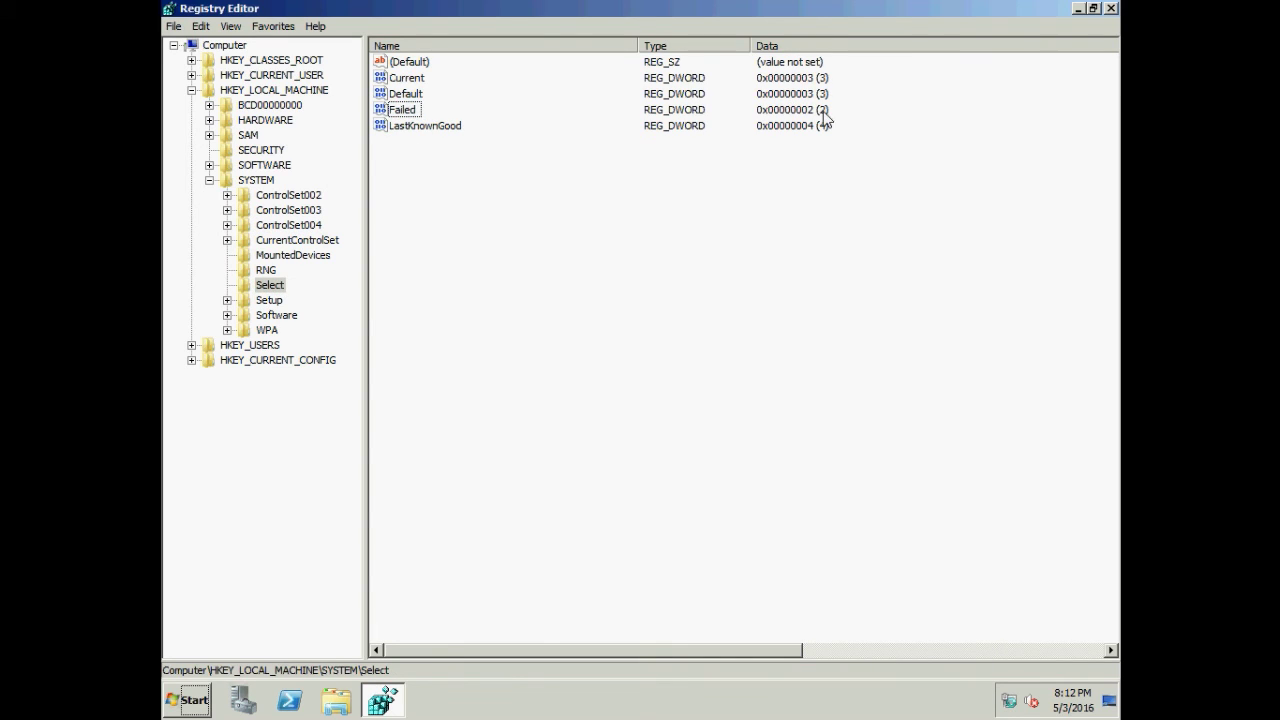
click(400, 80)
click(401, 95)
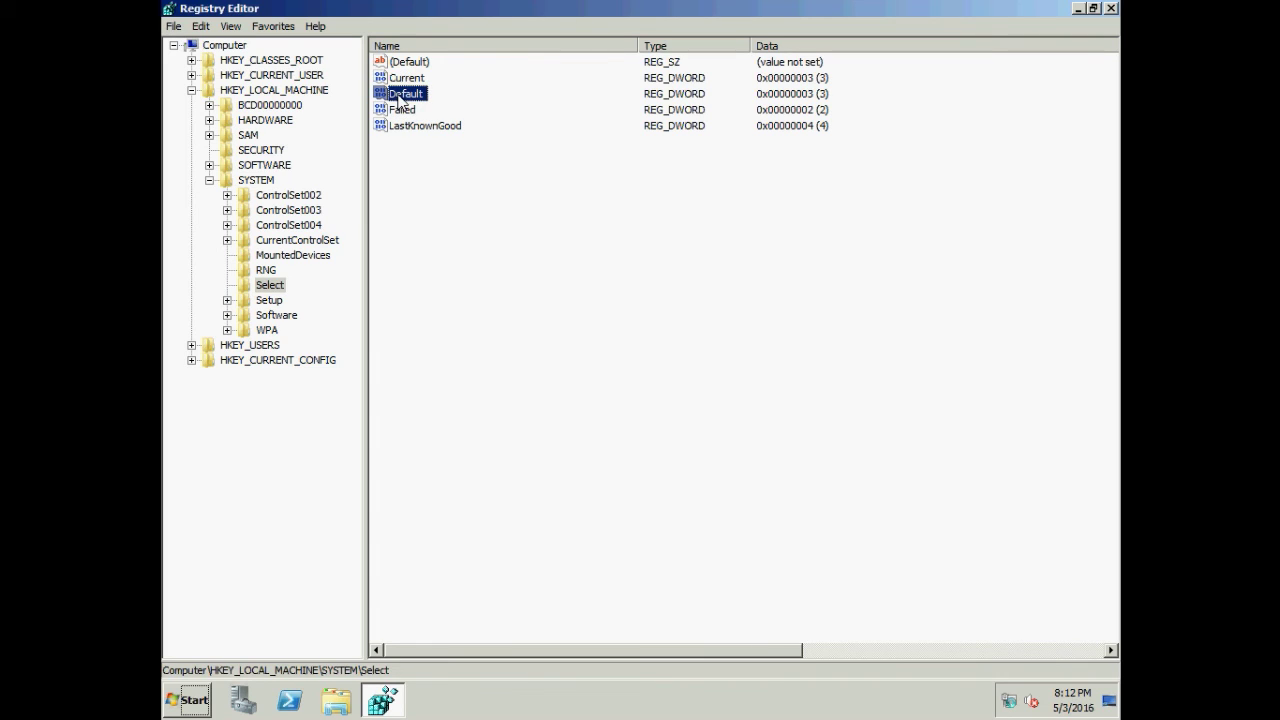
click(826, 90)
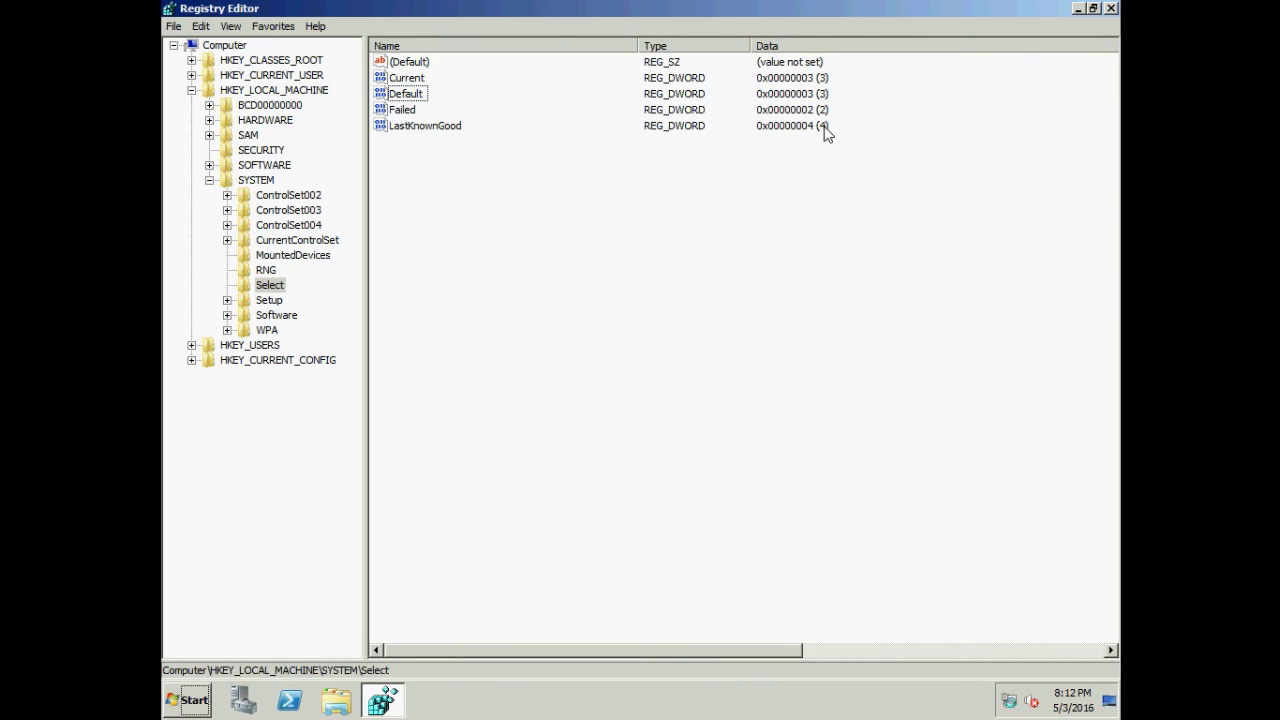
click(432, 127)
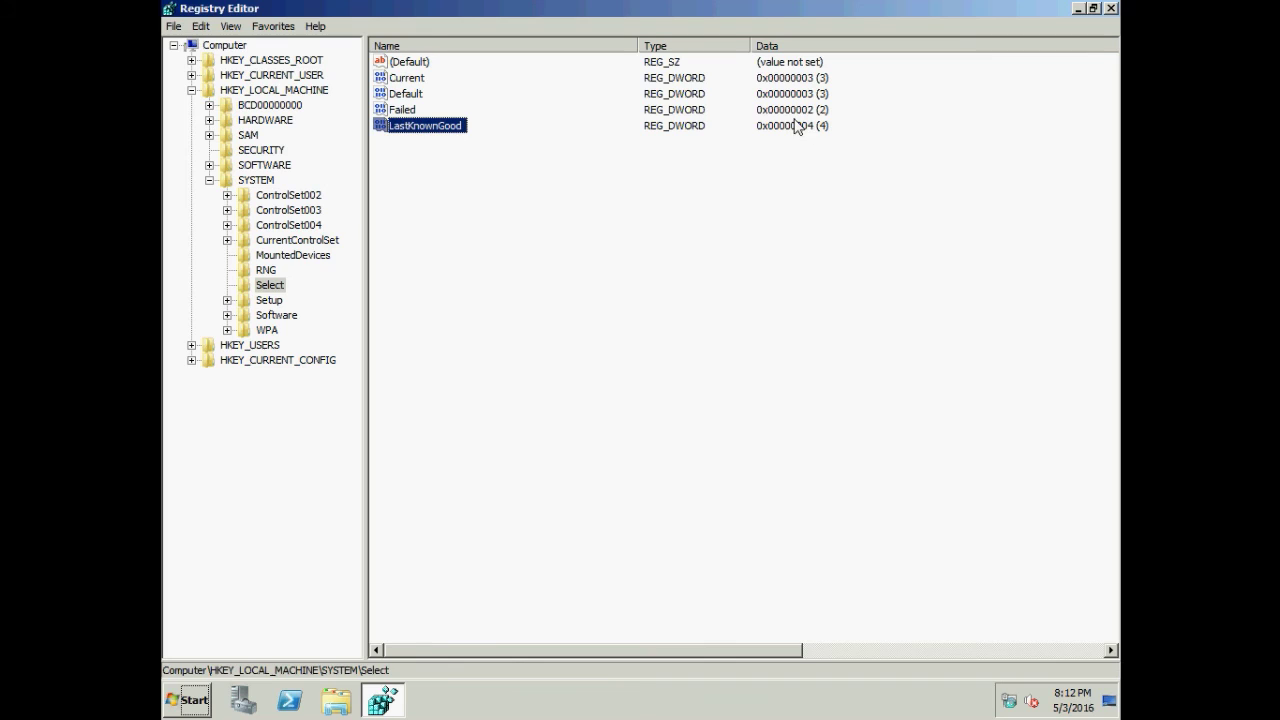
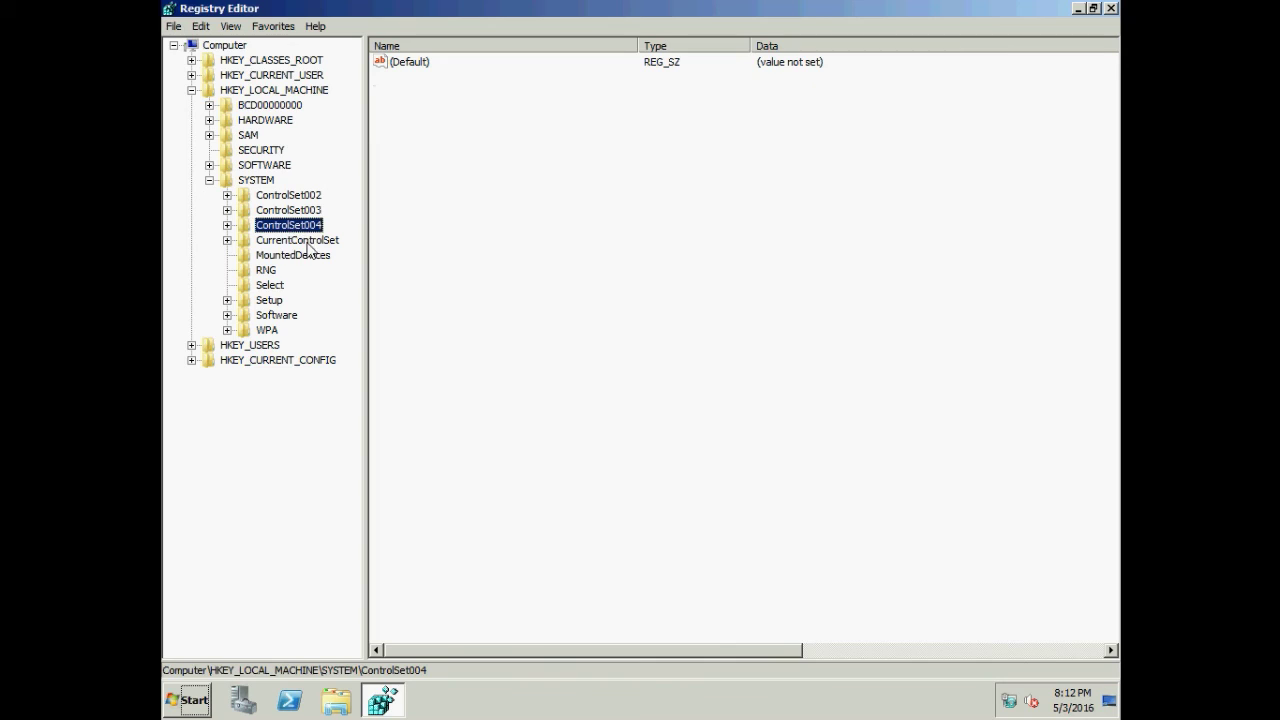
- Expand CurrentControlSet, collapse the tree, and exit Registry Editor from the File menu
click(227, 241)
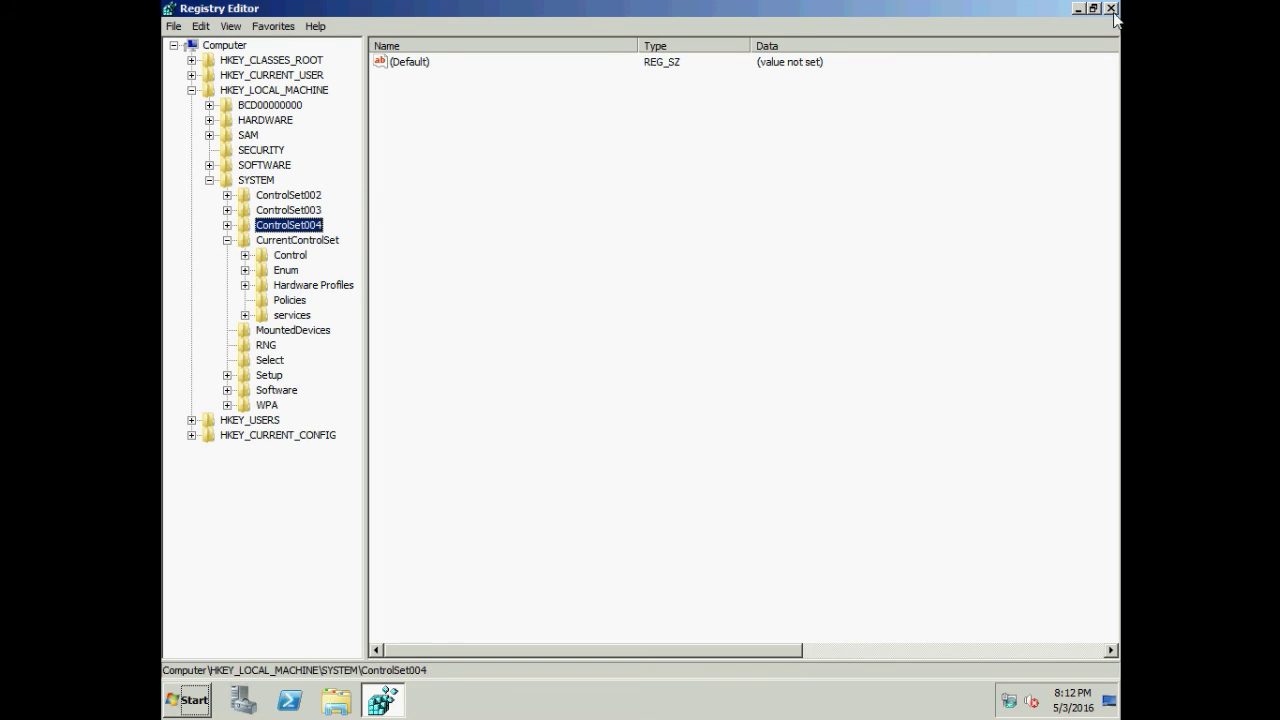
key(Left)
key(Left)
key(Left)
key(Left)
key(Left)
key(Left)
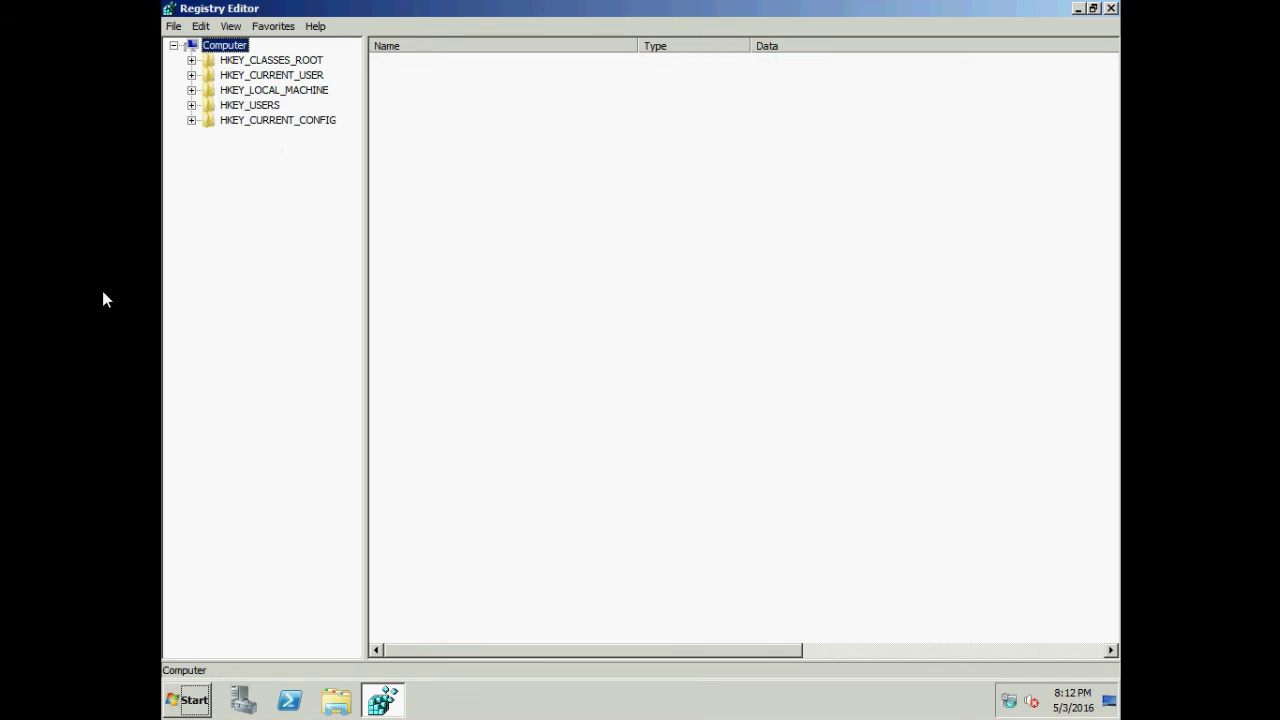
key(alt+f)
key(Up)
key(Return)
- Restart the server immediately with 'shutdown -r -t 00' from the Run box
key(super+r)
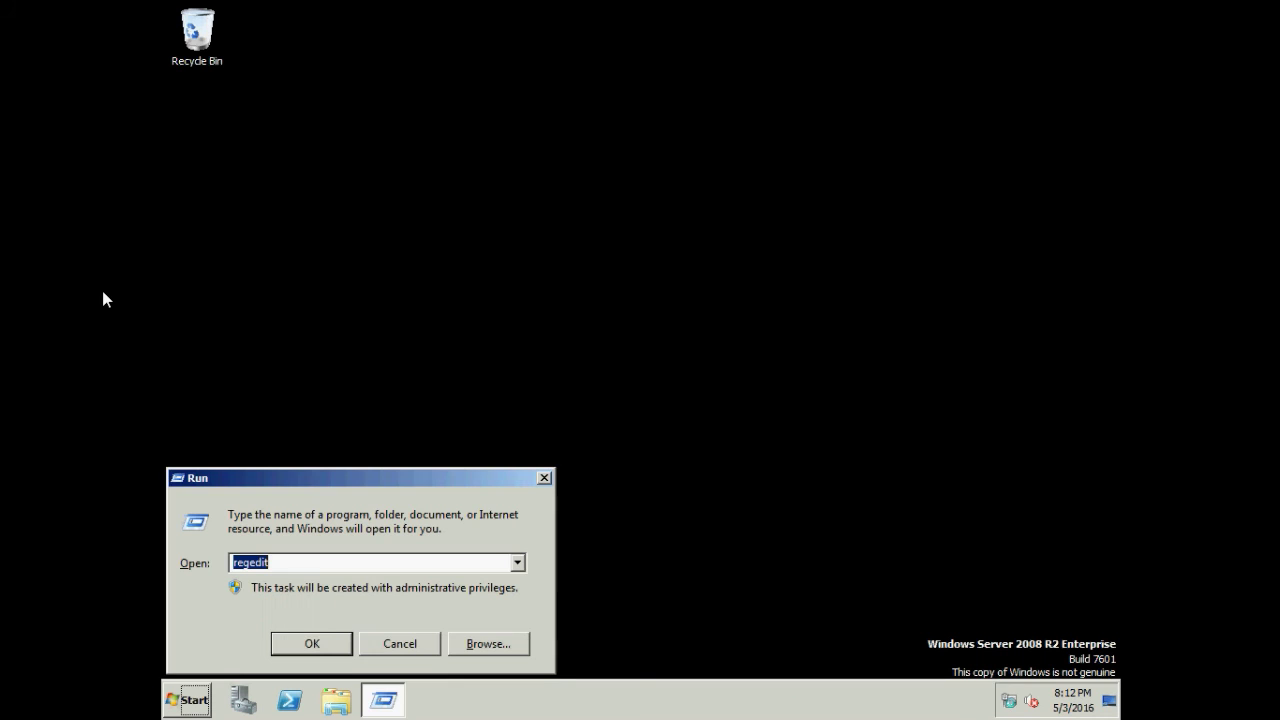
text(shutdown -r -t 00)
key(Return)
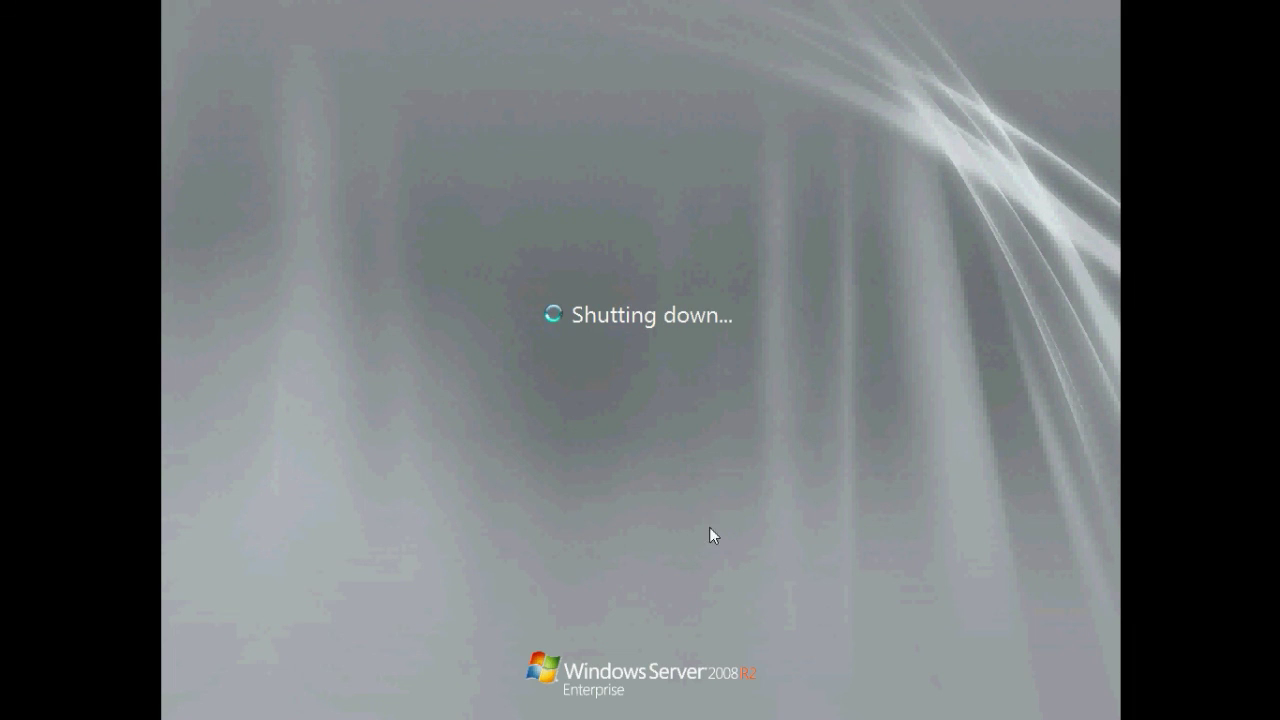
- Boot into Last Known Good Configuration, sign in, and dismiss the activation notice
key(F8)
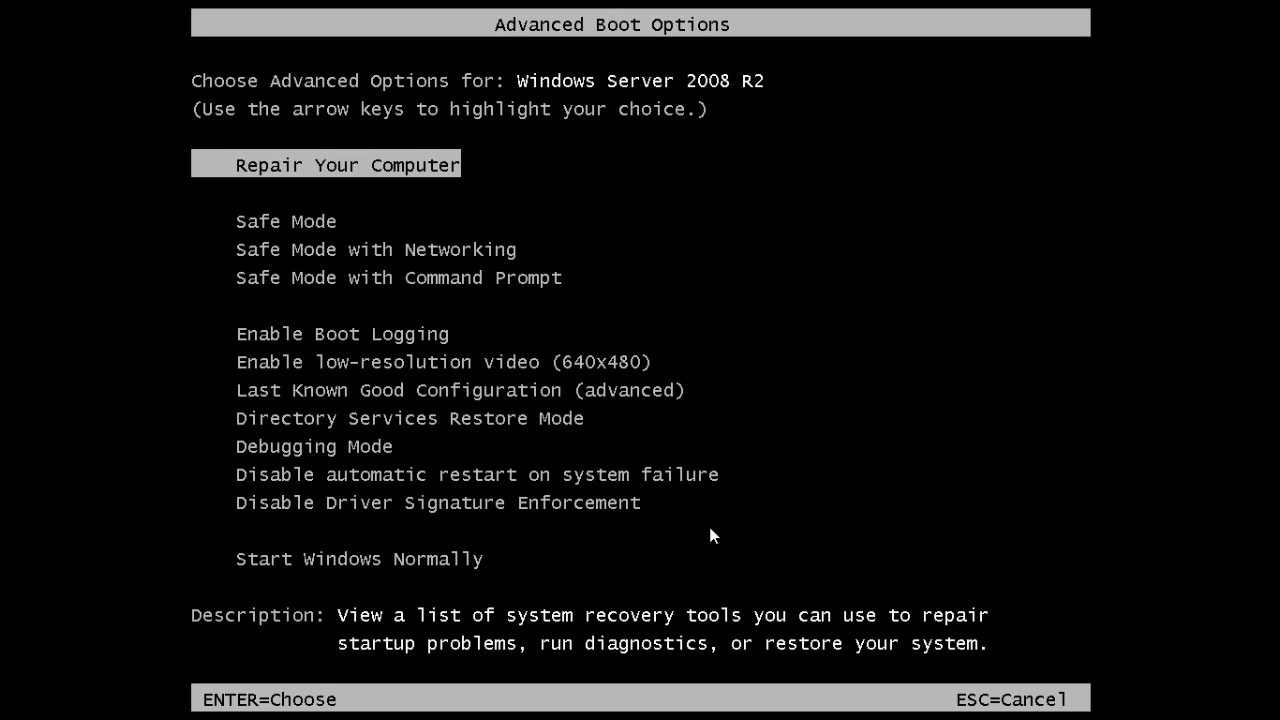
key(Down)
key(Down)
key(Down)
key(Down)
key(Down)
key(Down)
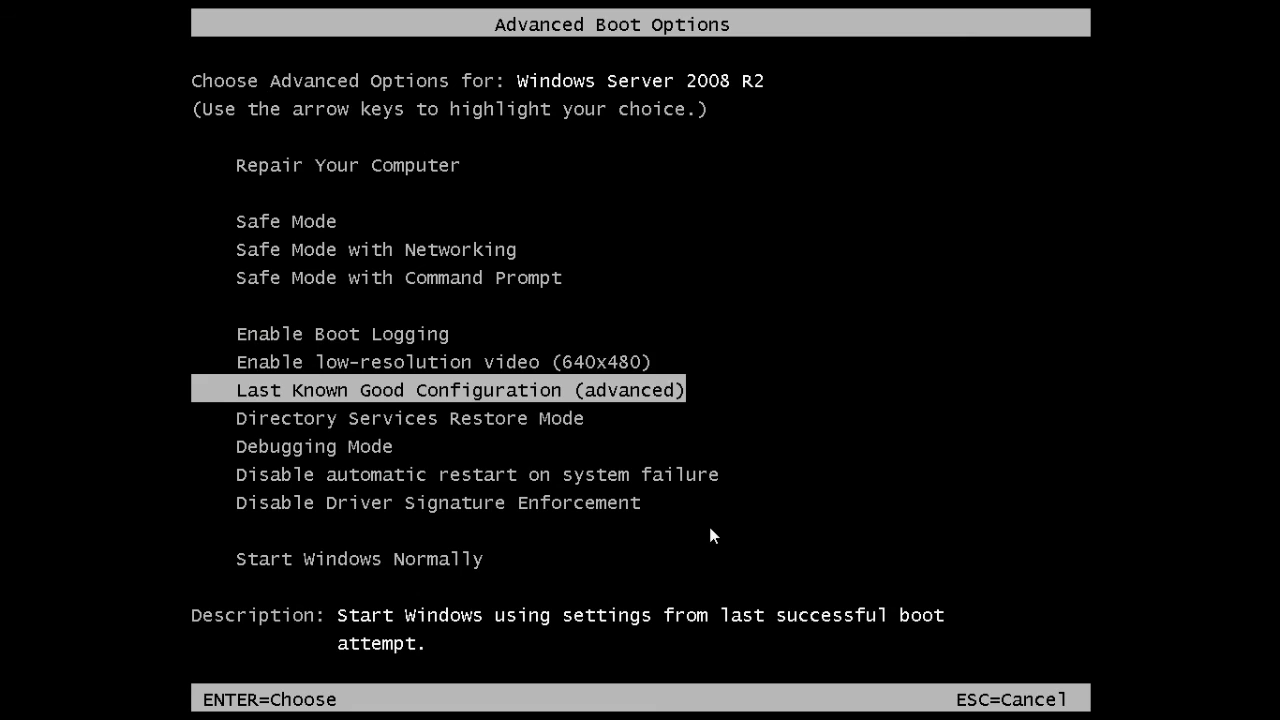
key(Return)
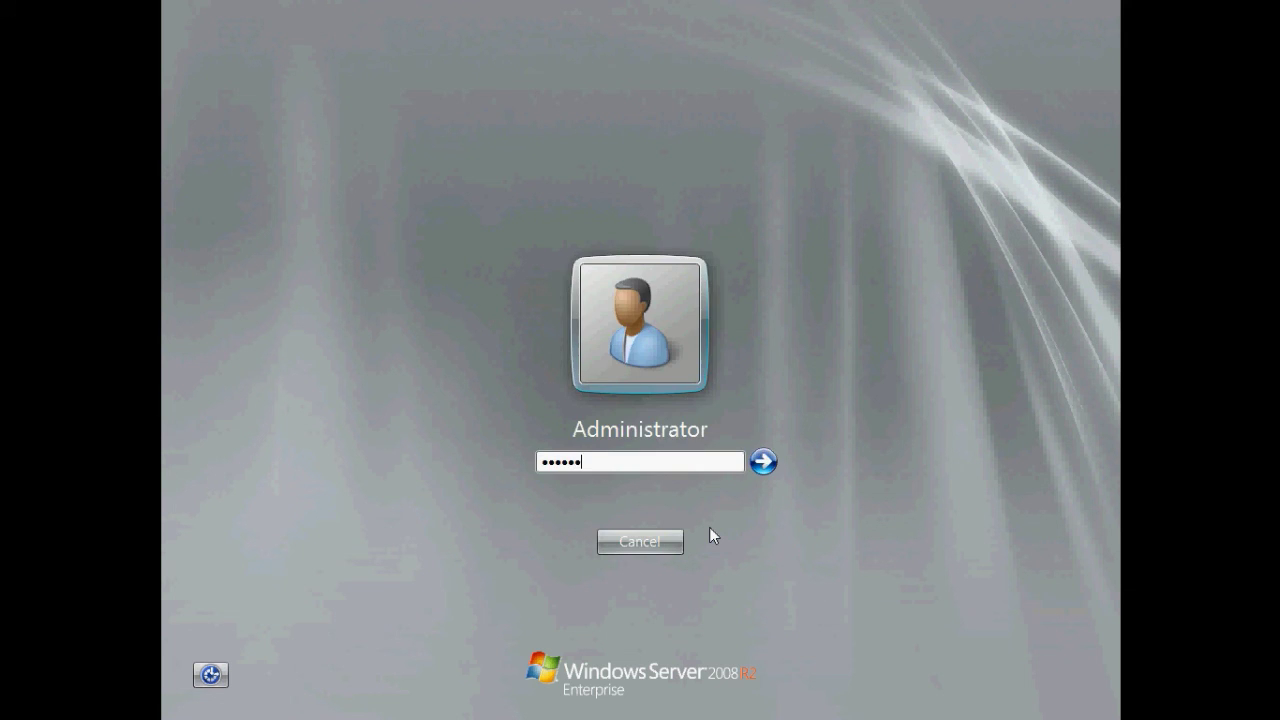
key(Return)
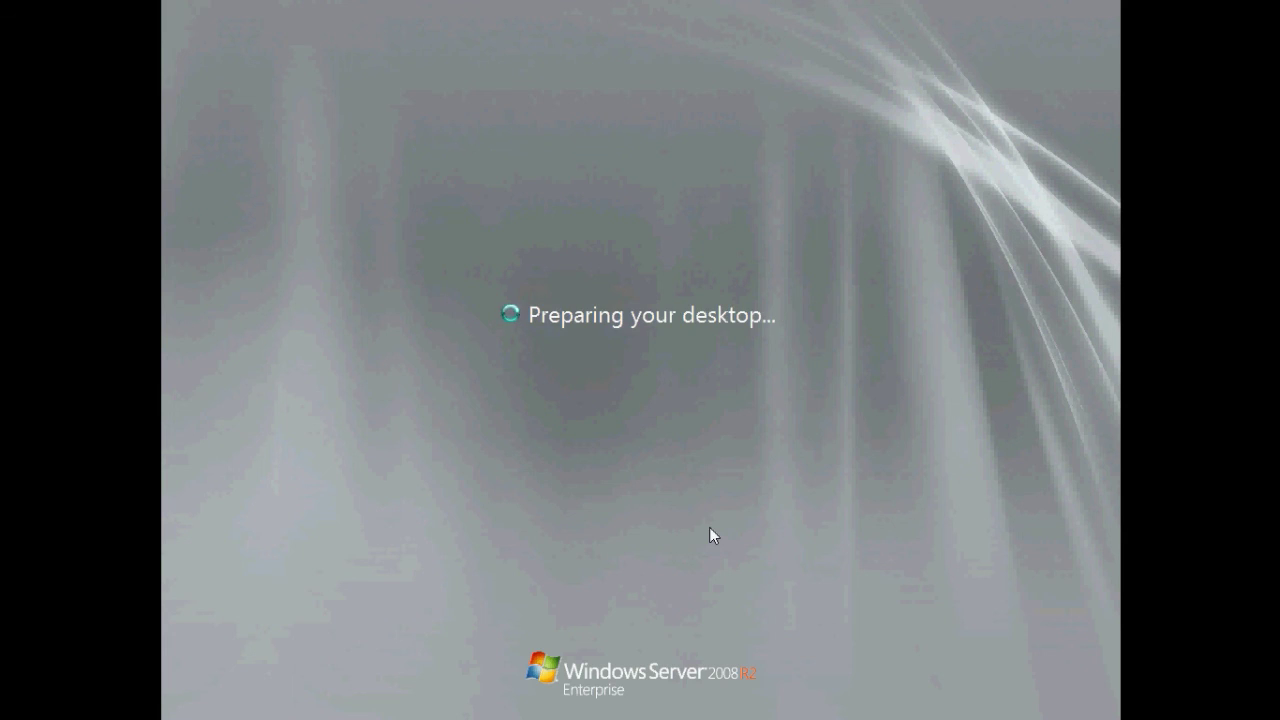
key(Escape)
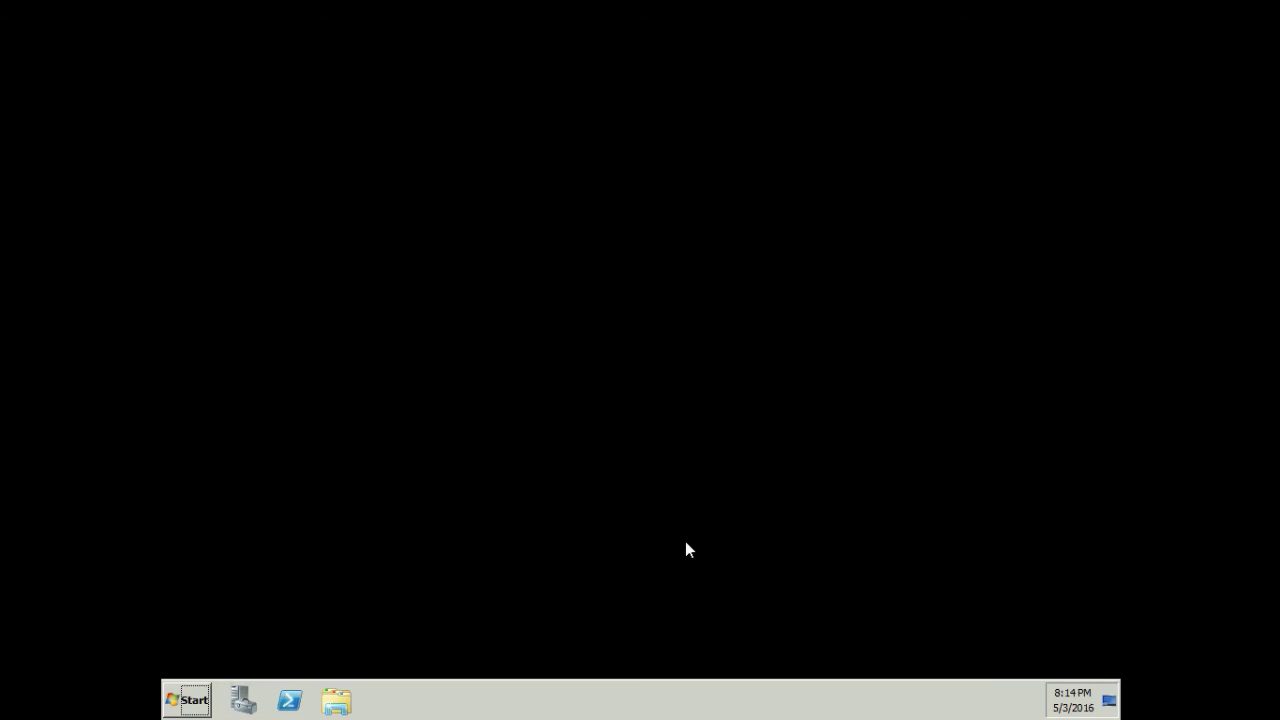
- Launch regedit from the Run box to reopen Registry Editor
key(super+r)
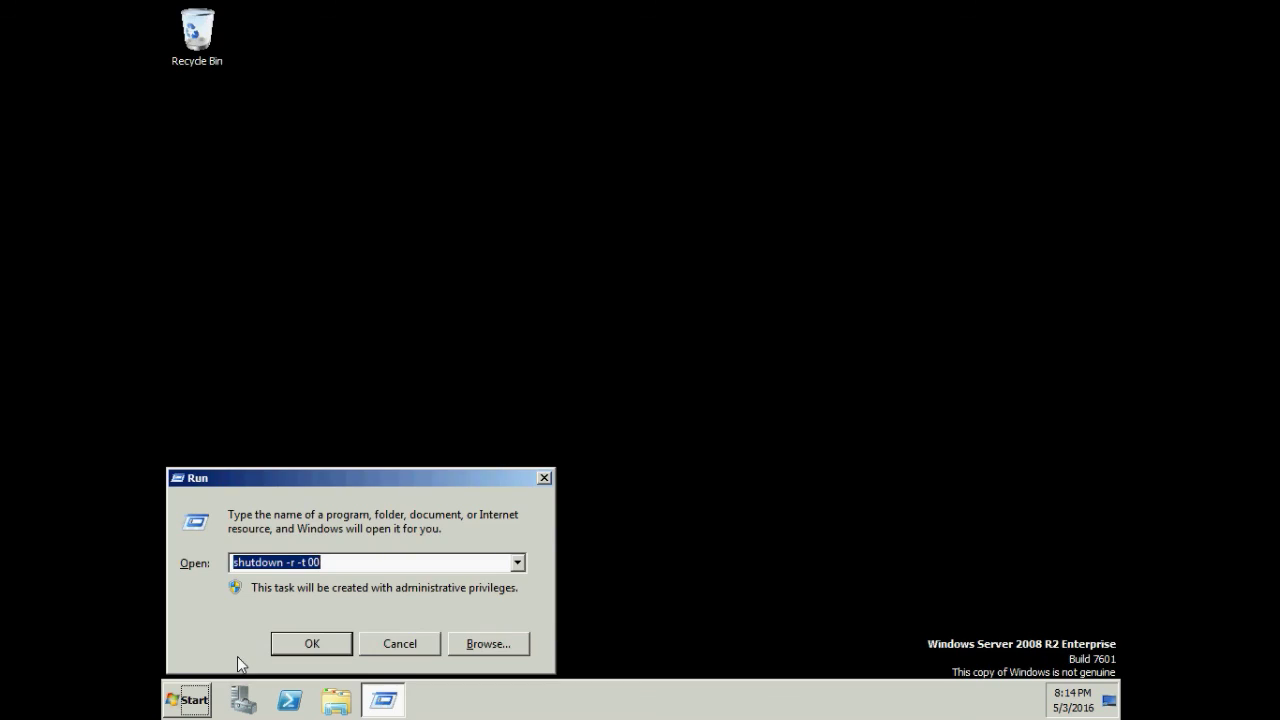
text(re)
key(Down)
key(Return)
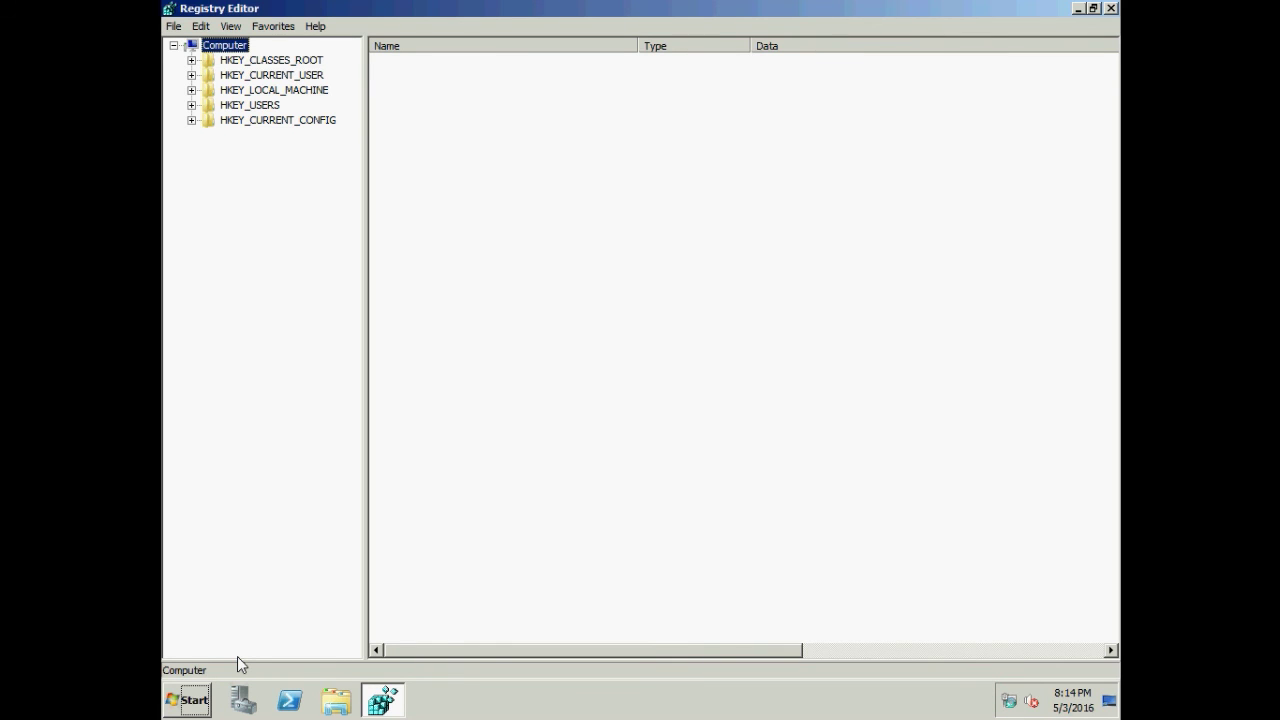
- Expand HKEY_LOCAL_MACHINE > SYSTEM, select the Select key, and move into its values list
key(Down)
key(Down)
key(Down)
key(Right)
key(Down)
key(Down)
key(Down)
key(Down)
key(Down)
key(Down)
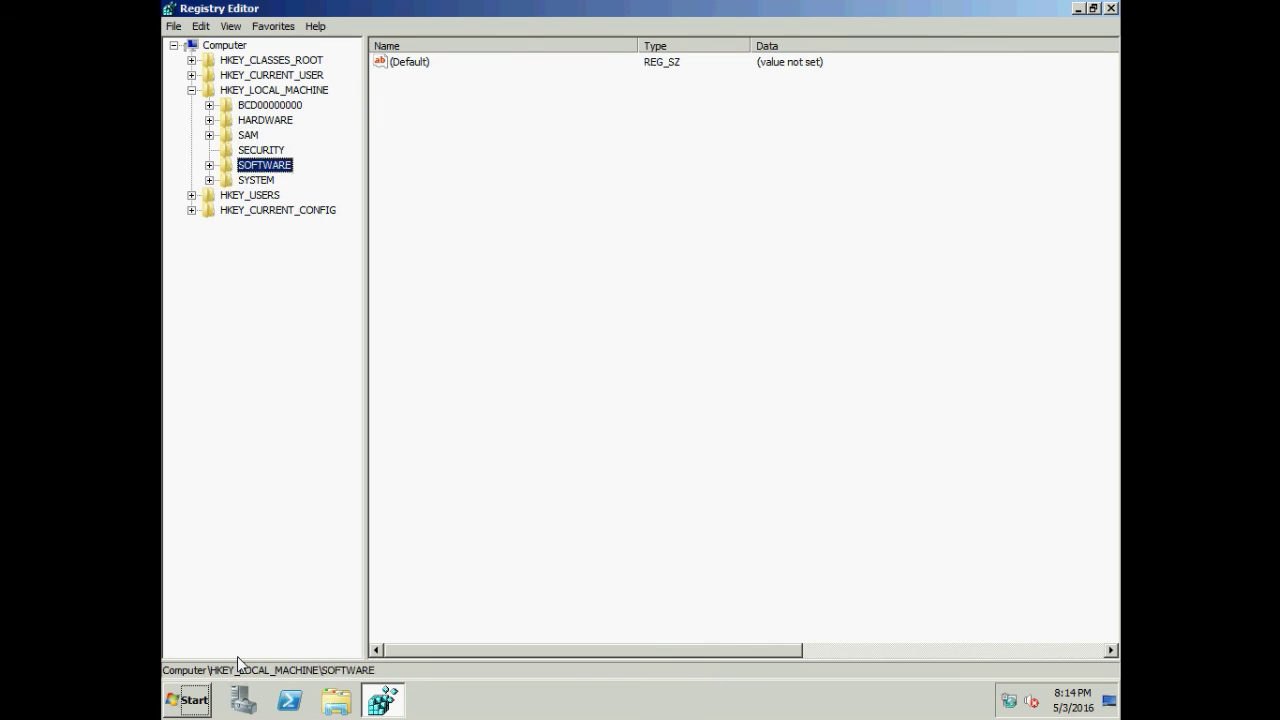
key(Right)
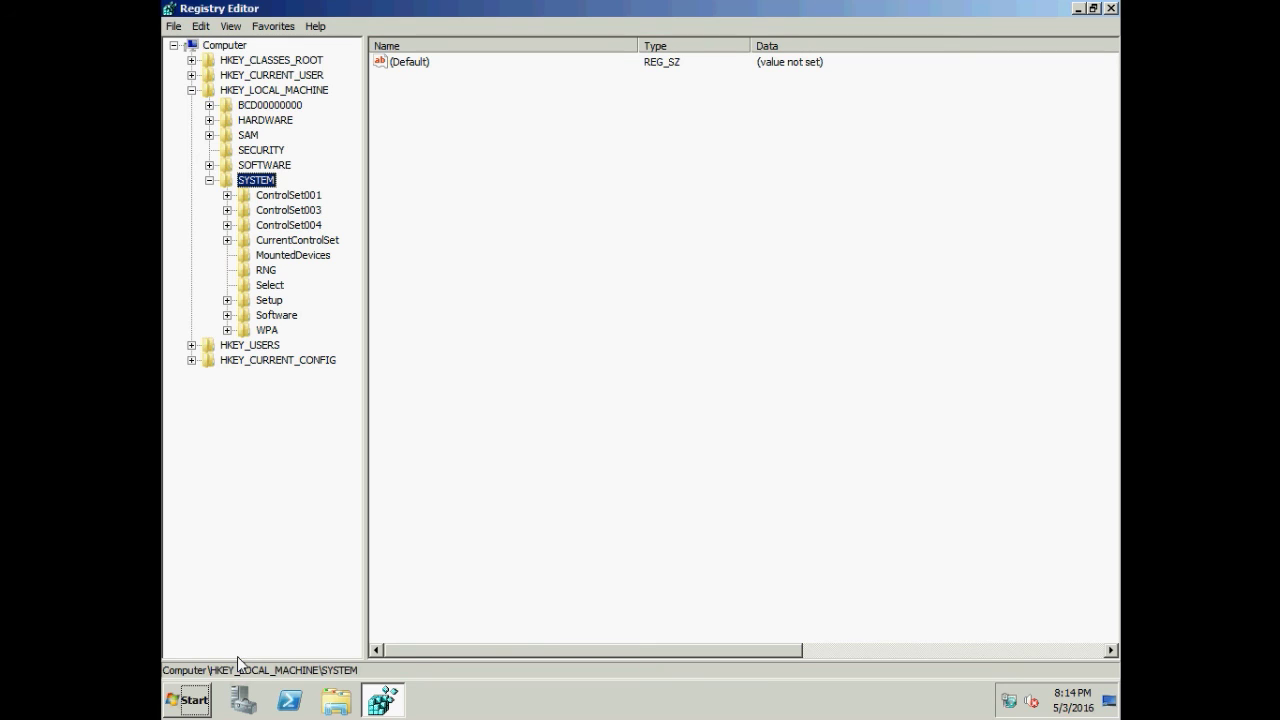
key(Down)
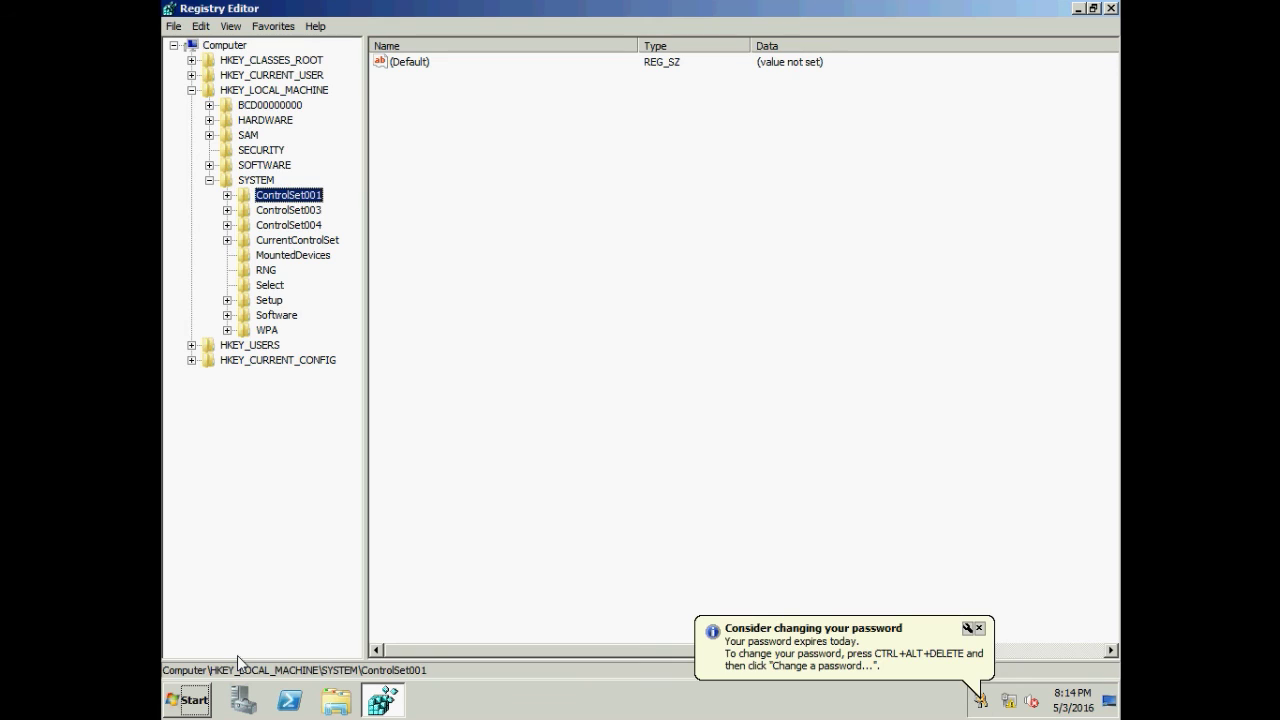
key(Down)
key(Down)
key(Down)
key(Down)
key(Down)
key(Down)
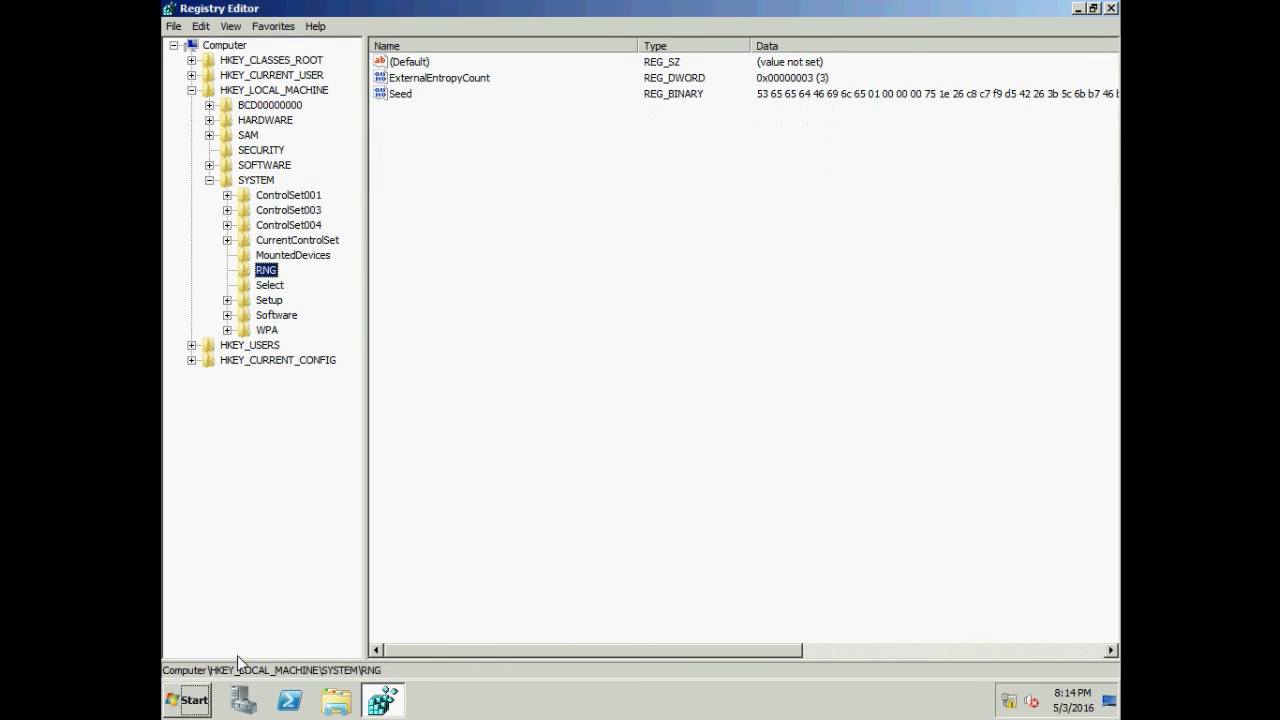
key(Tab)
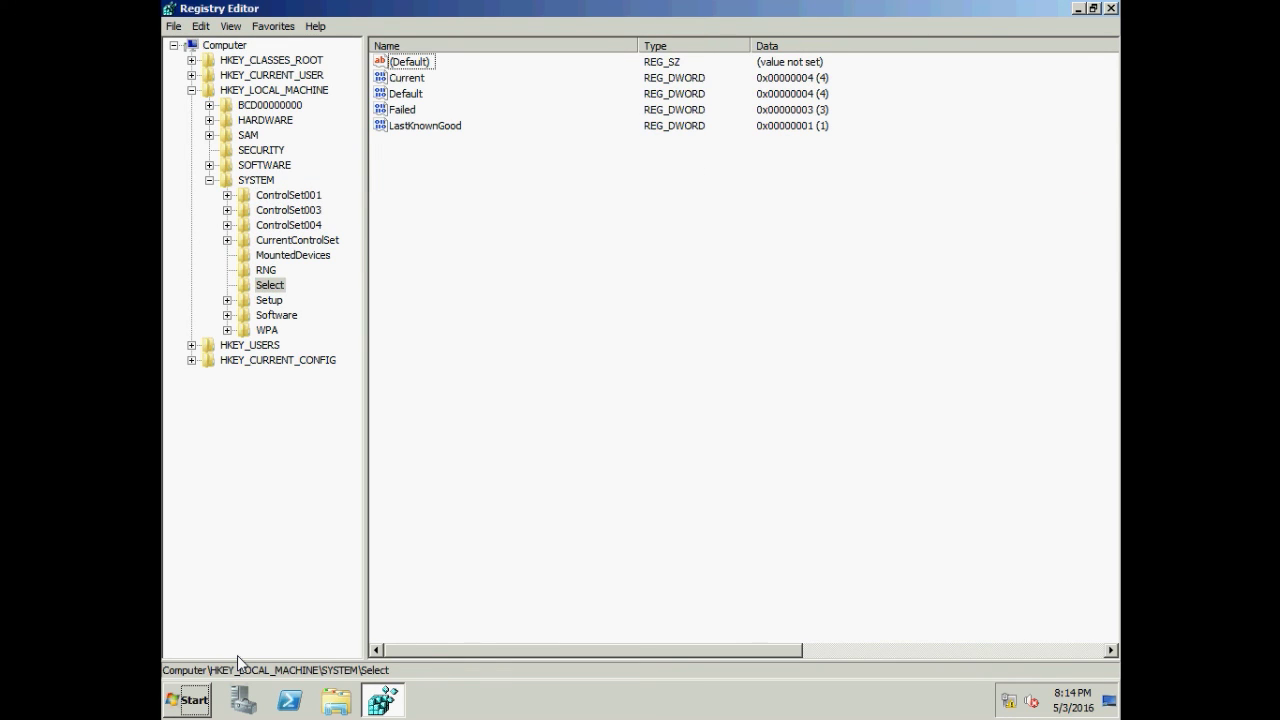
- Check Current 4, Default 4, Failed 3, LastKnownGood 1, then select ControlSet001
key(Down)
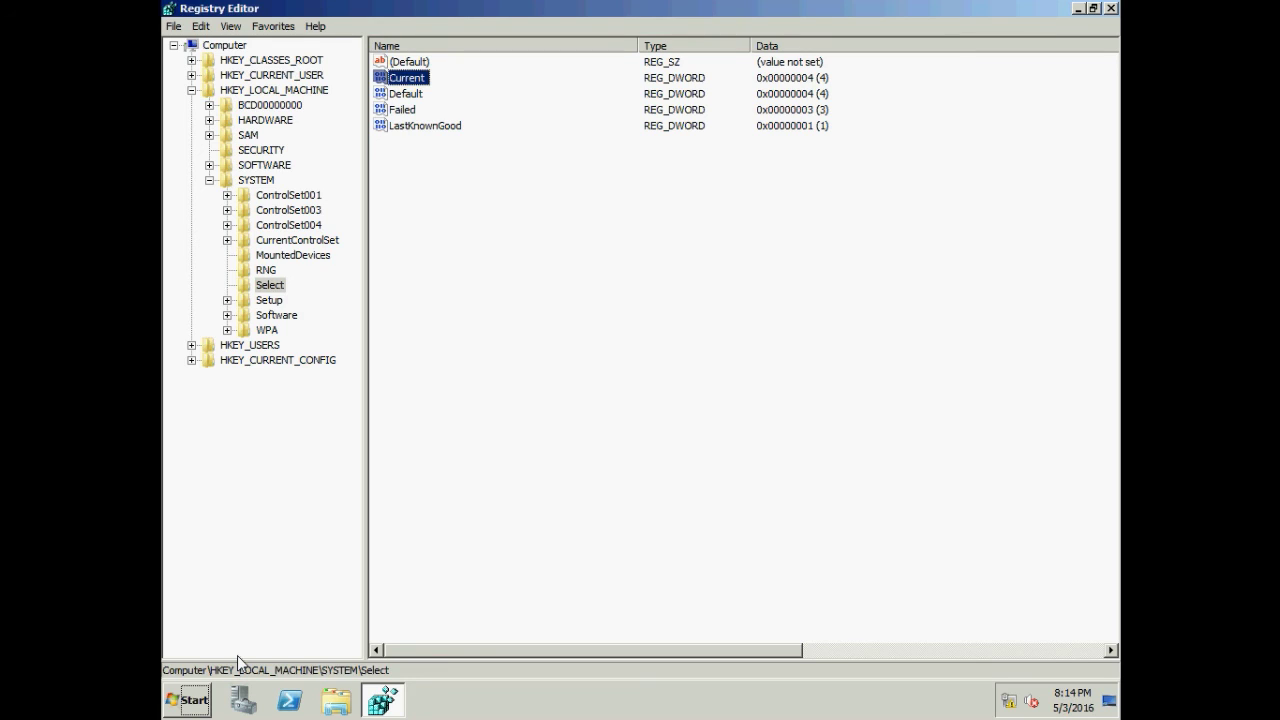
key(Down)
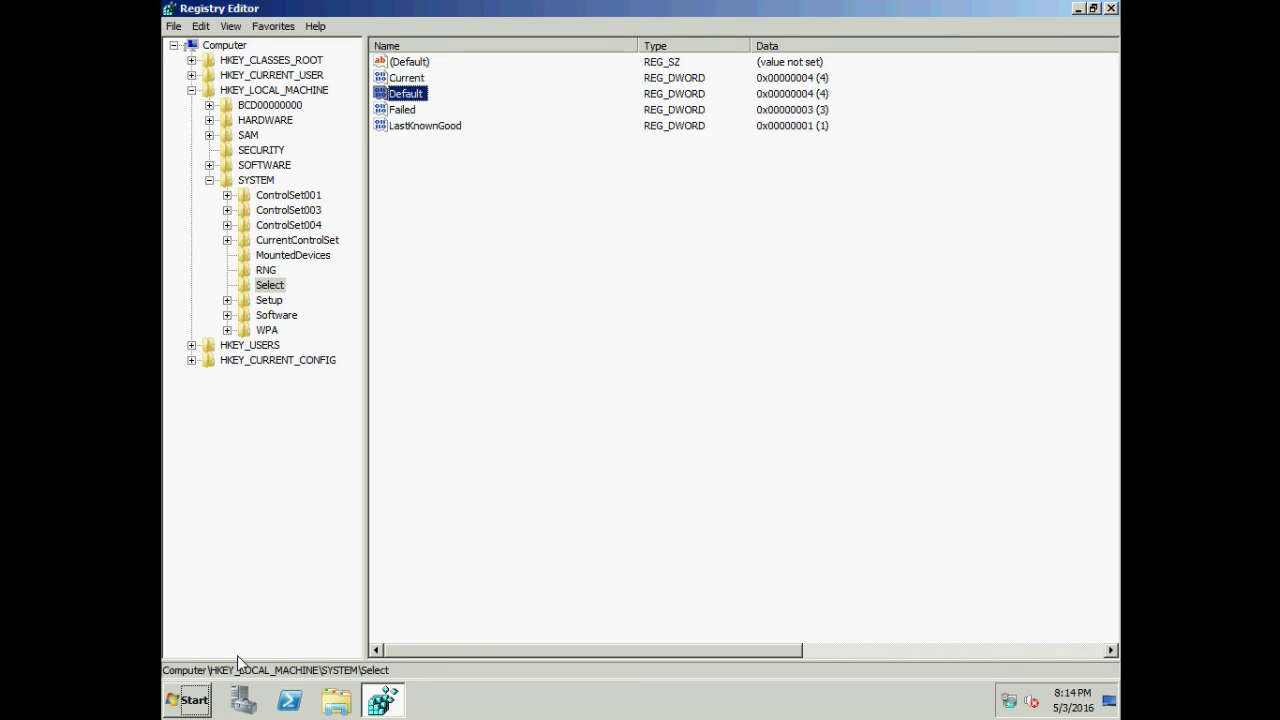
key(Down)
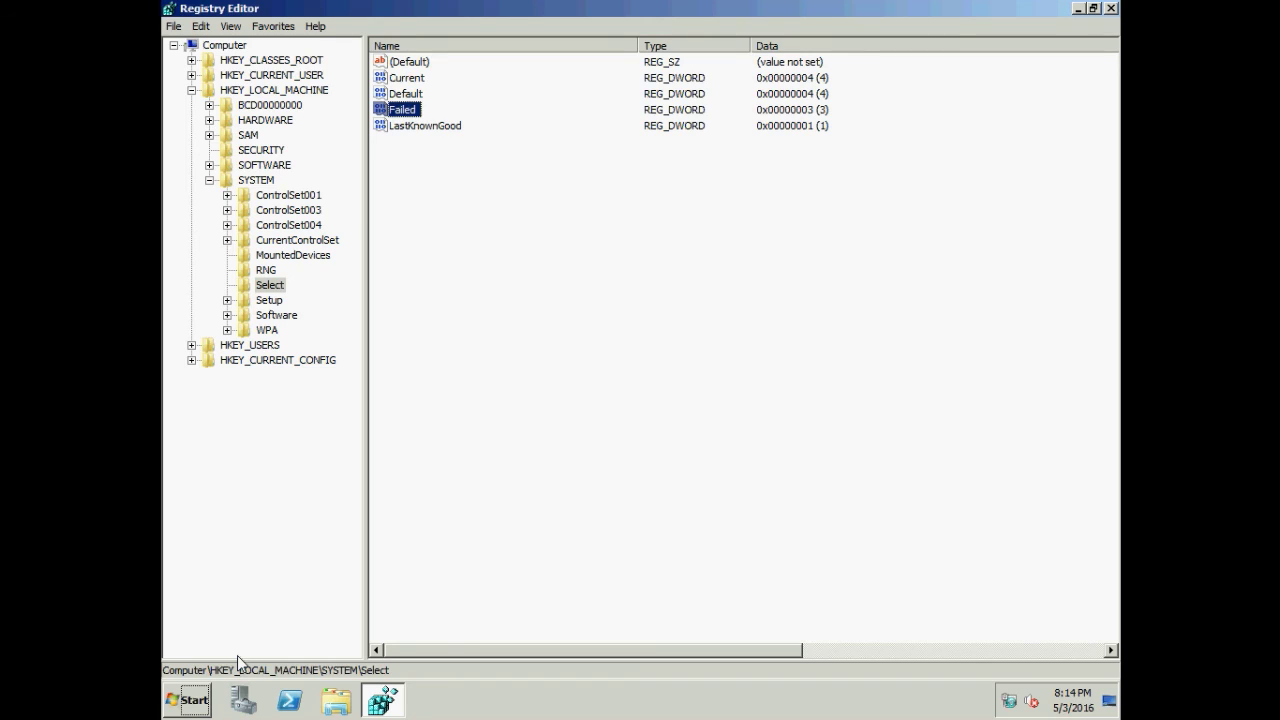
key(Down)
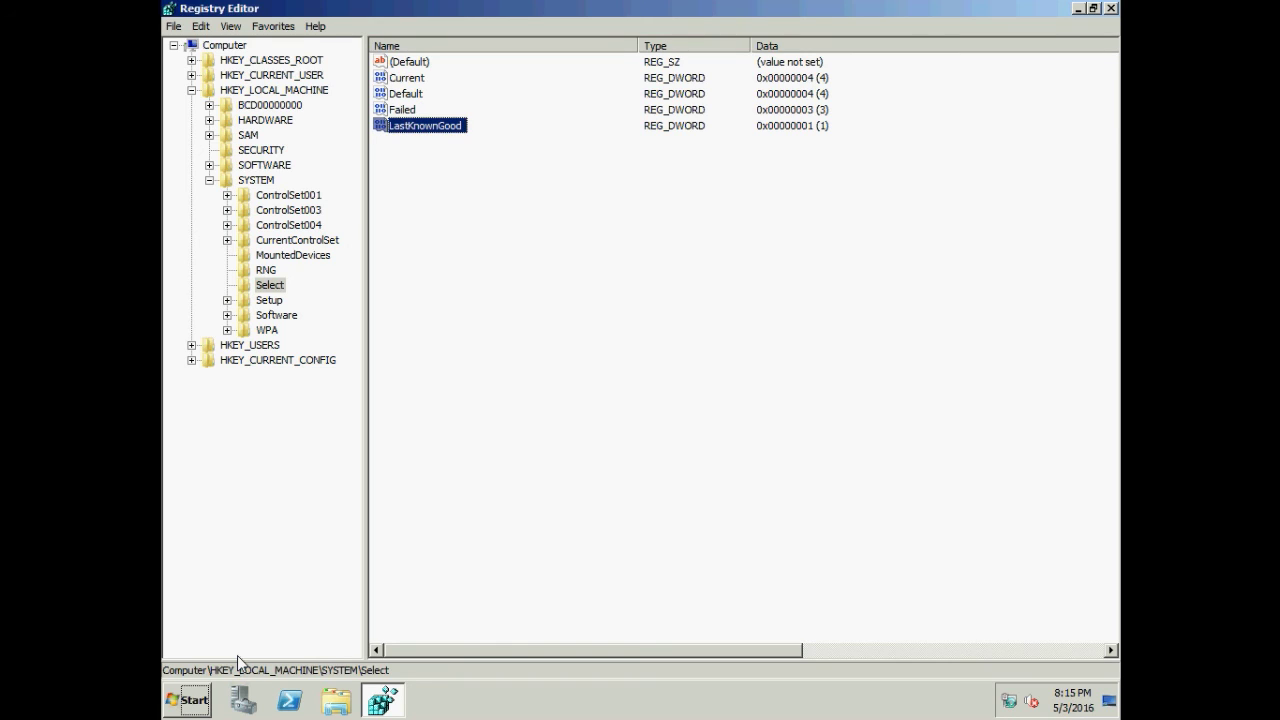
click(314, 196)
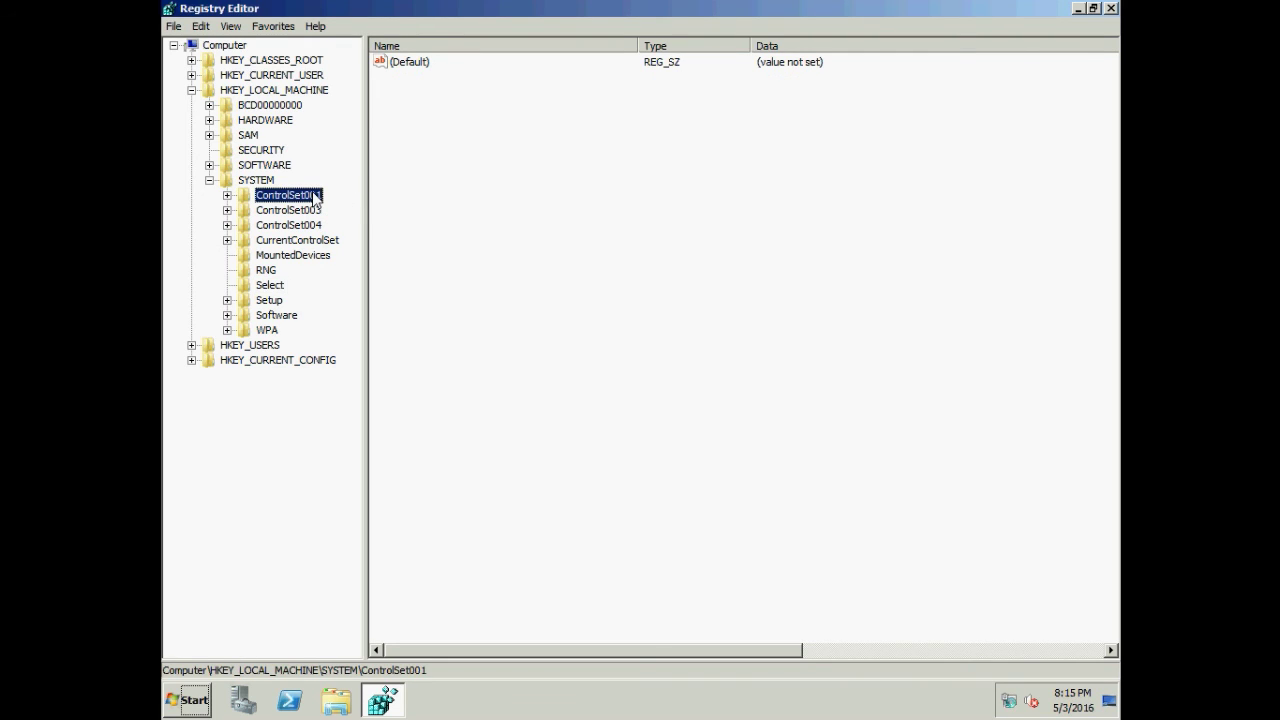
- Move through CurrentControlSet back up to SYSTEM and fold its control sets away
key(Down)
key(Down)
key(Down)
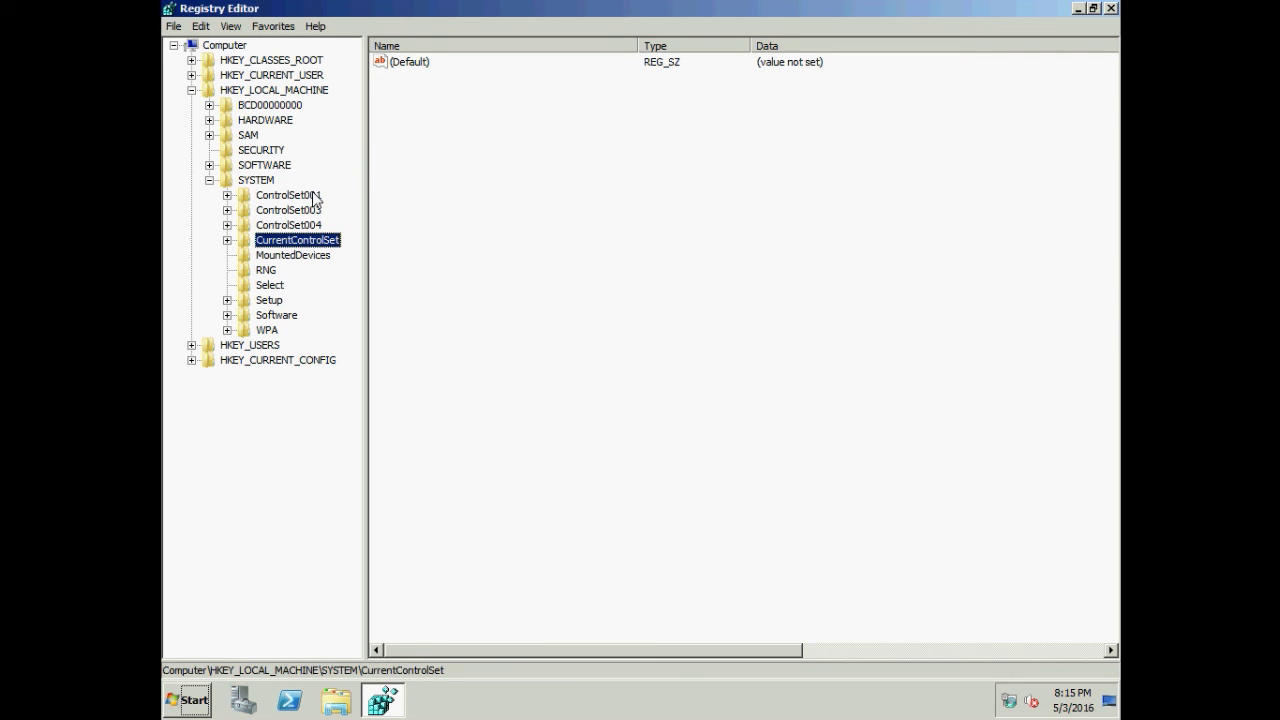
key(Up)
key(Up)
key(Up)
key(Up)
key(Left)
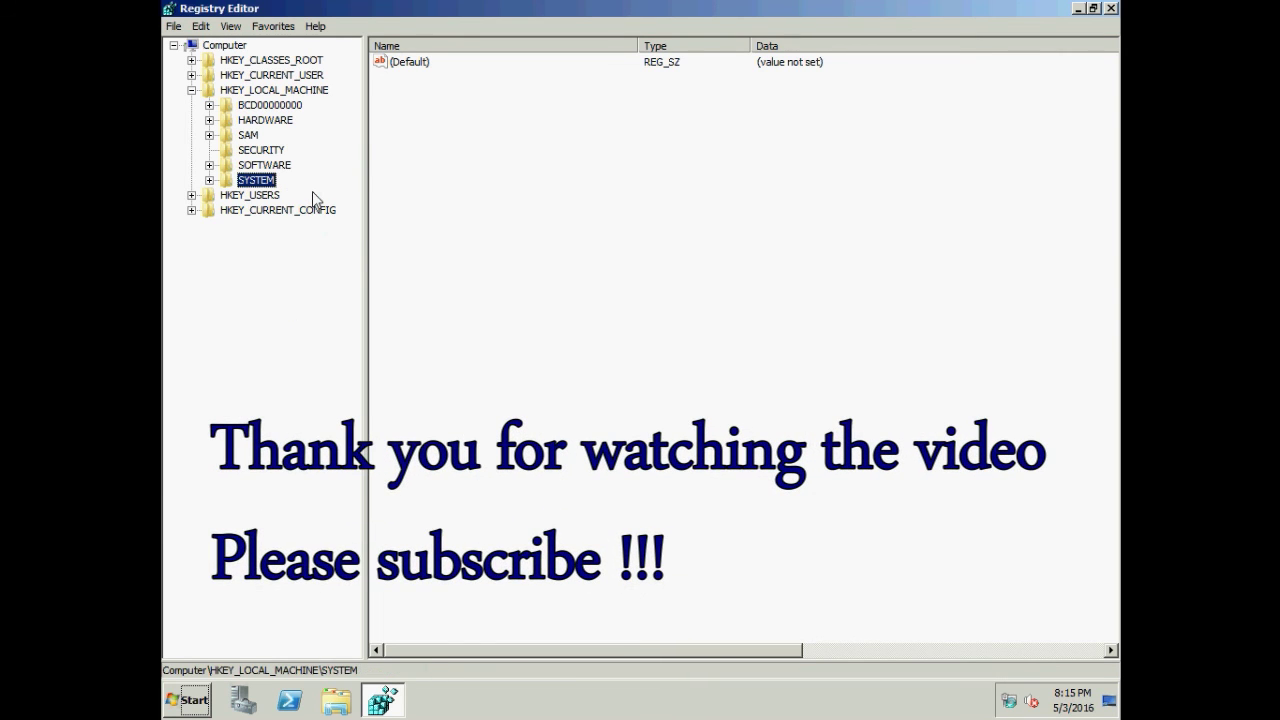